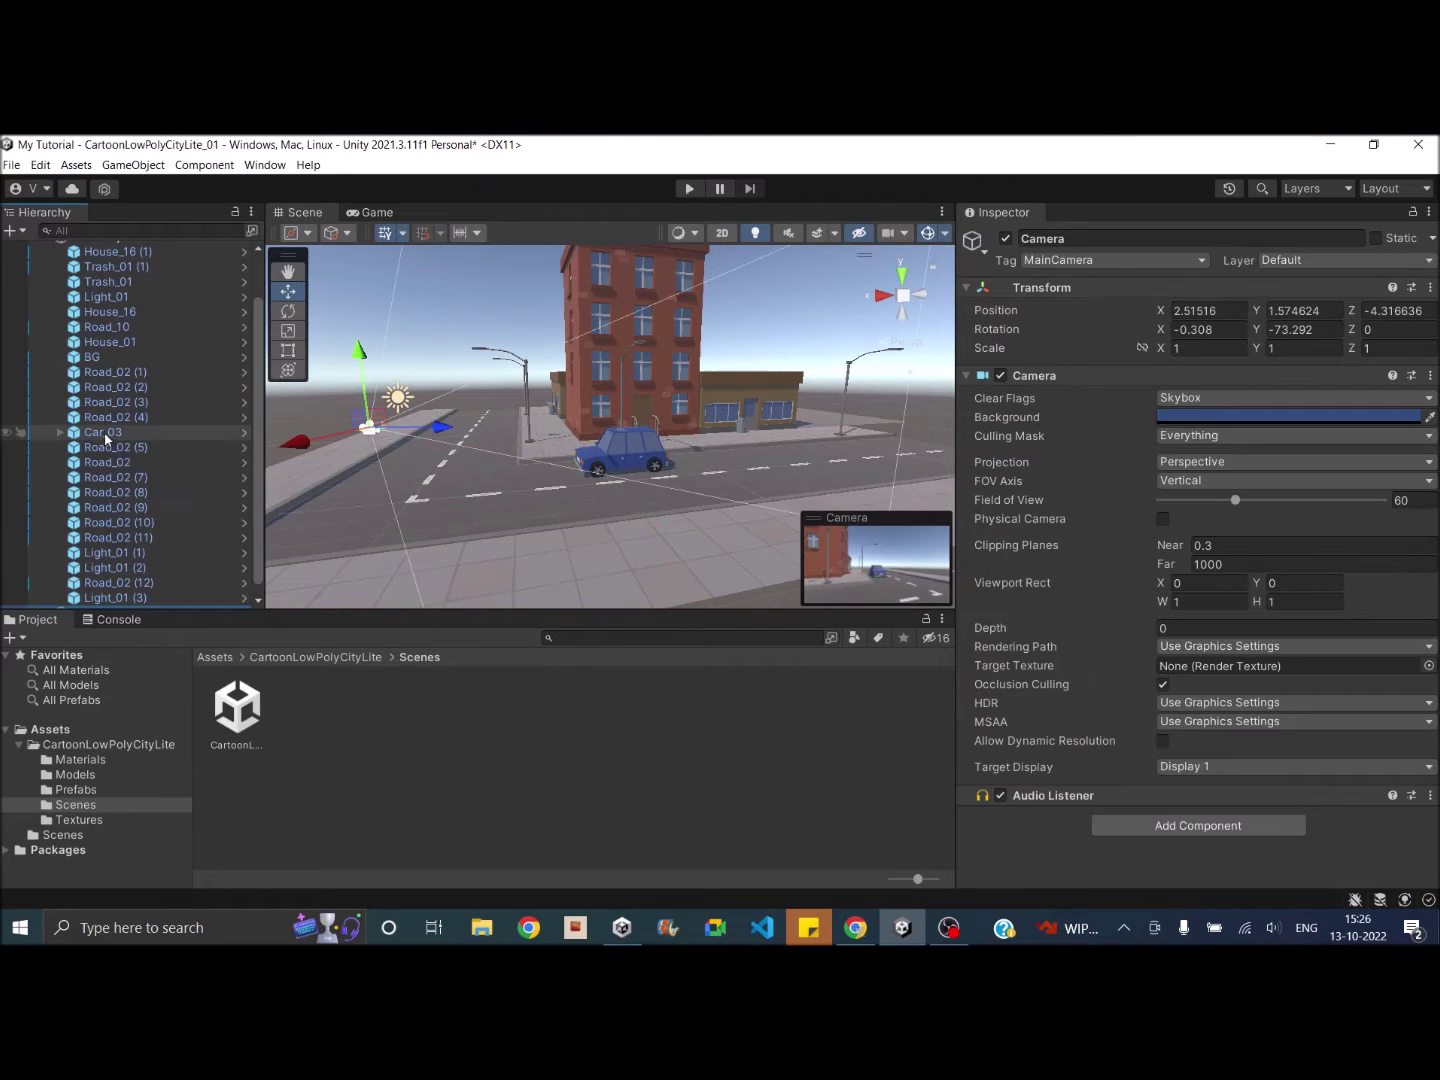
Step: Select Car_03, frame it in the Scene view and orbit to see its front
{"action": "left_click", "coordinate": [103, 432]}
{"action": "double_click", "coordinate": [103, 432]}
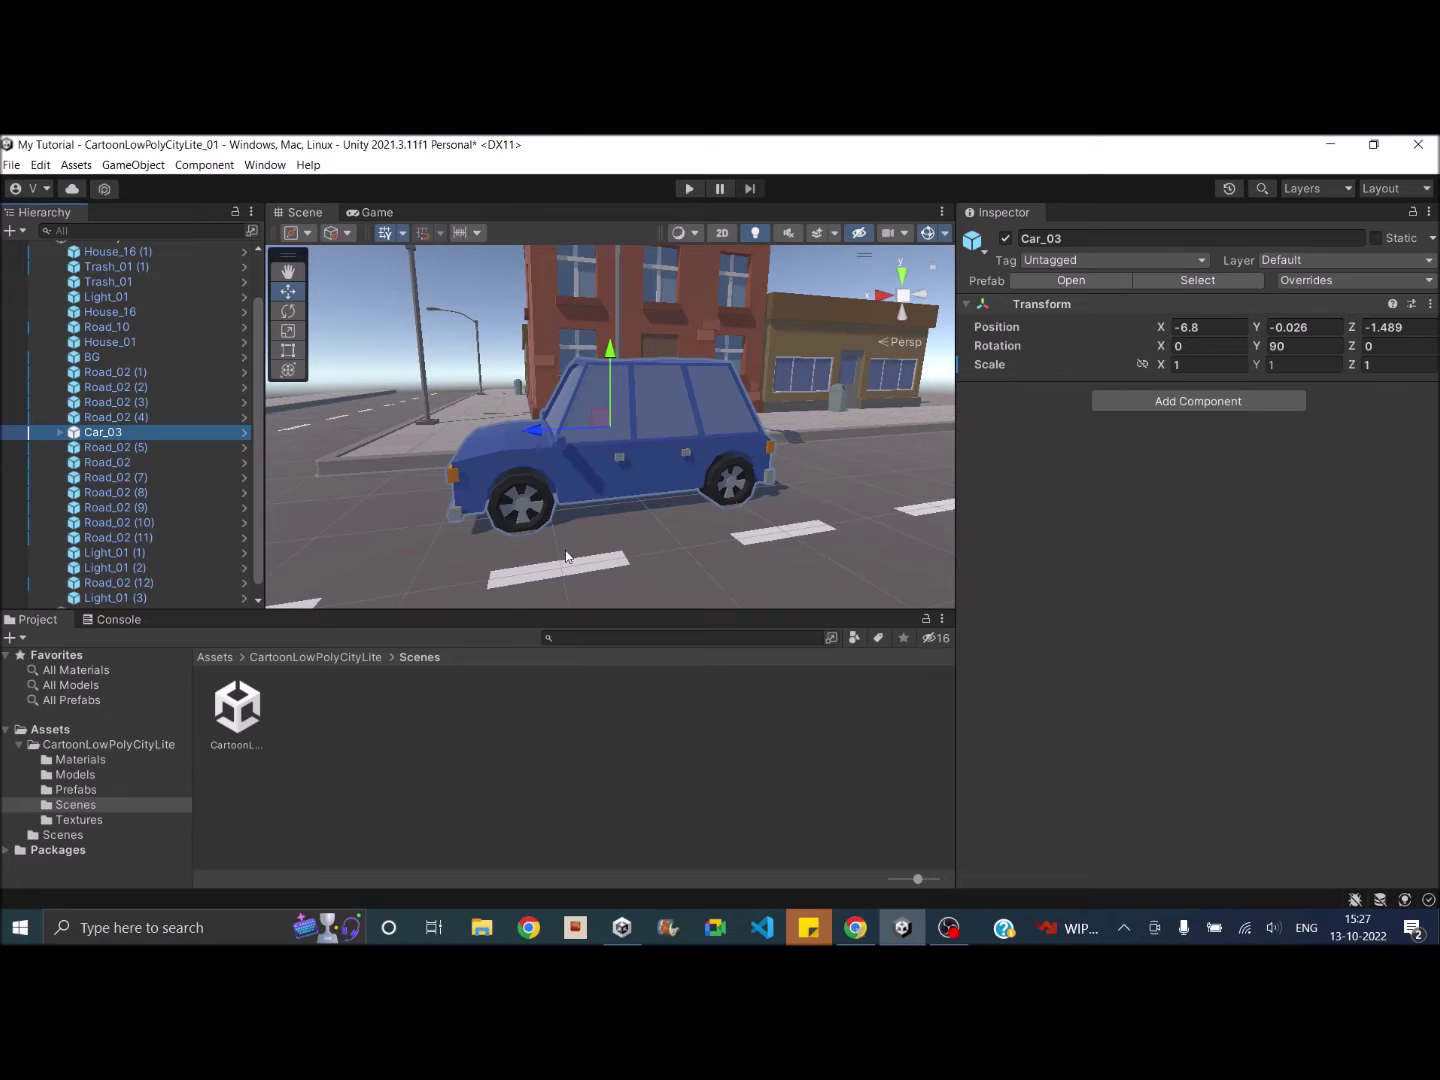
{"action": "left_click_drag", "start_coordinate": [517, 580], "coordinate": [652, 460], "text": "alt"}
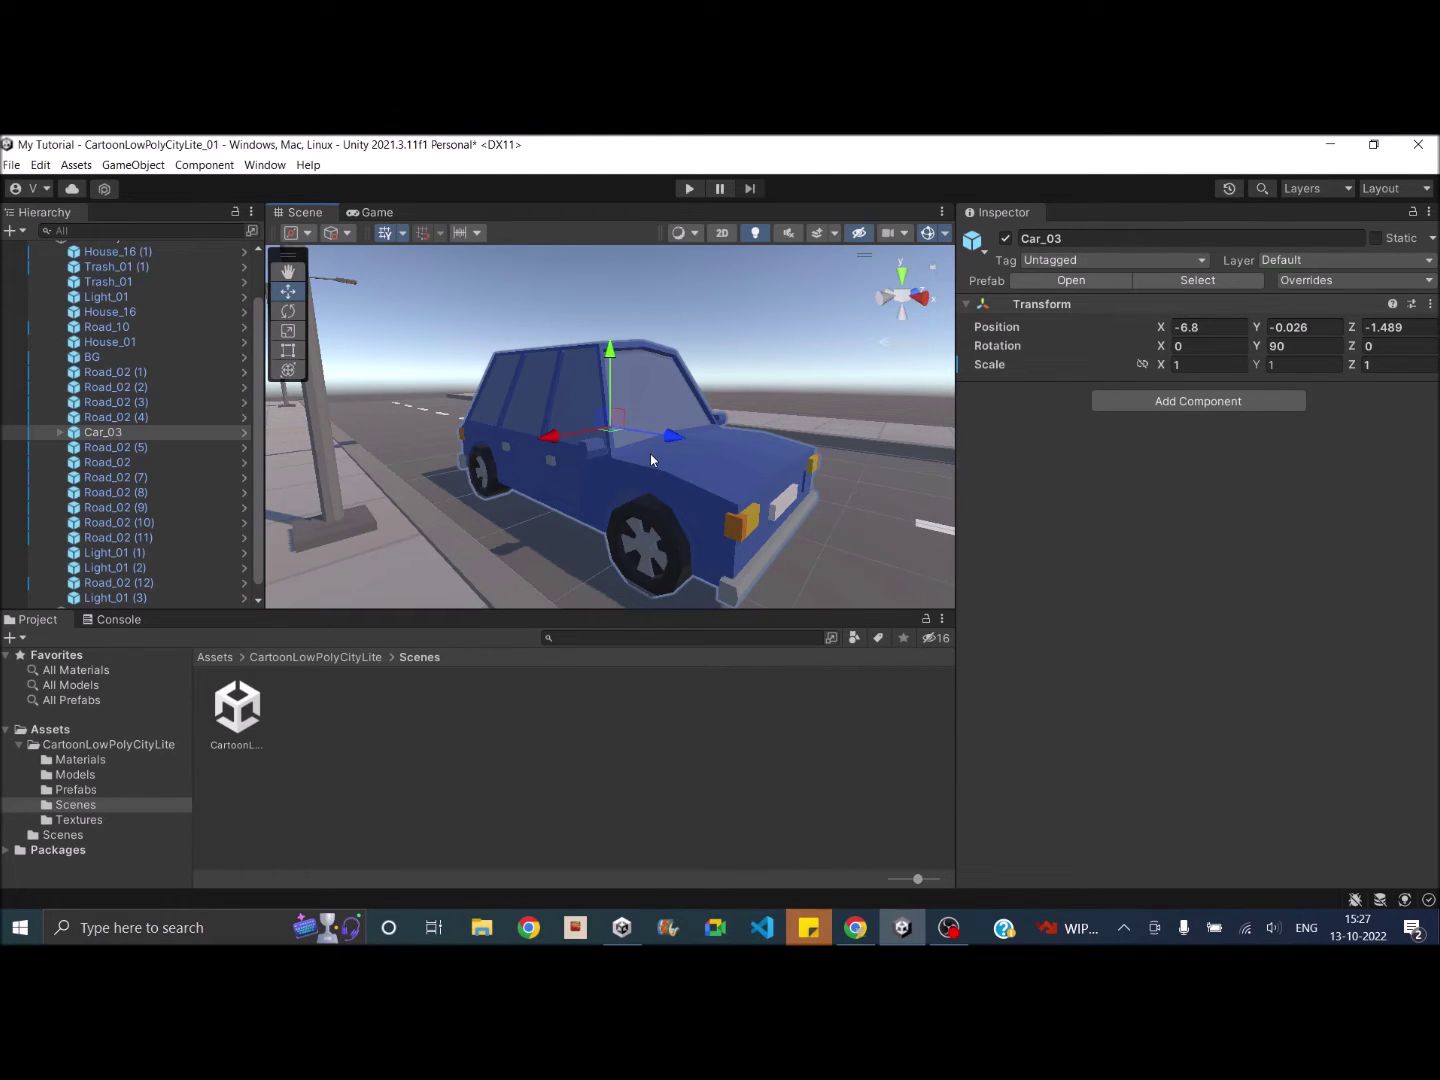
Step: Expand Car_03 and inspect Wheel_01–Wheel_04 and the Car_03 body mesh with their colliders
{"action": "left_click", "coordinate": [59, 432]}
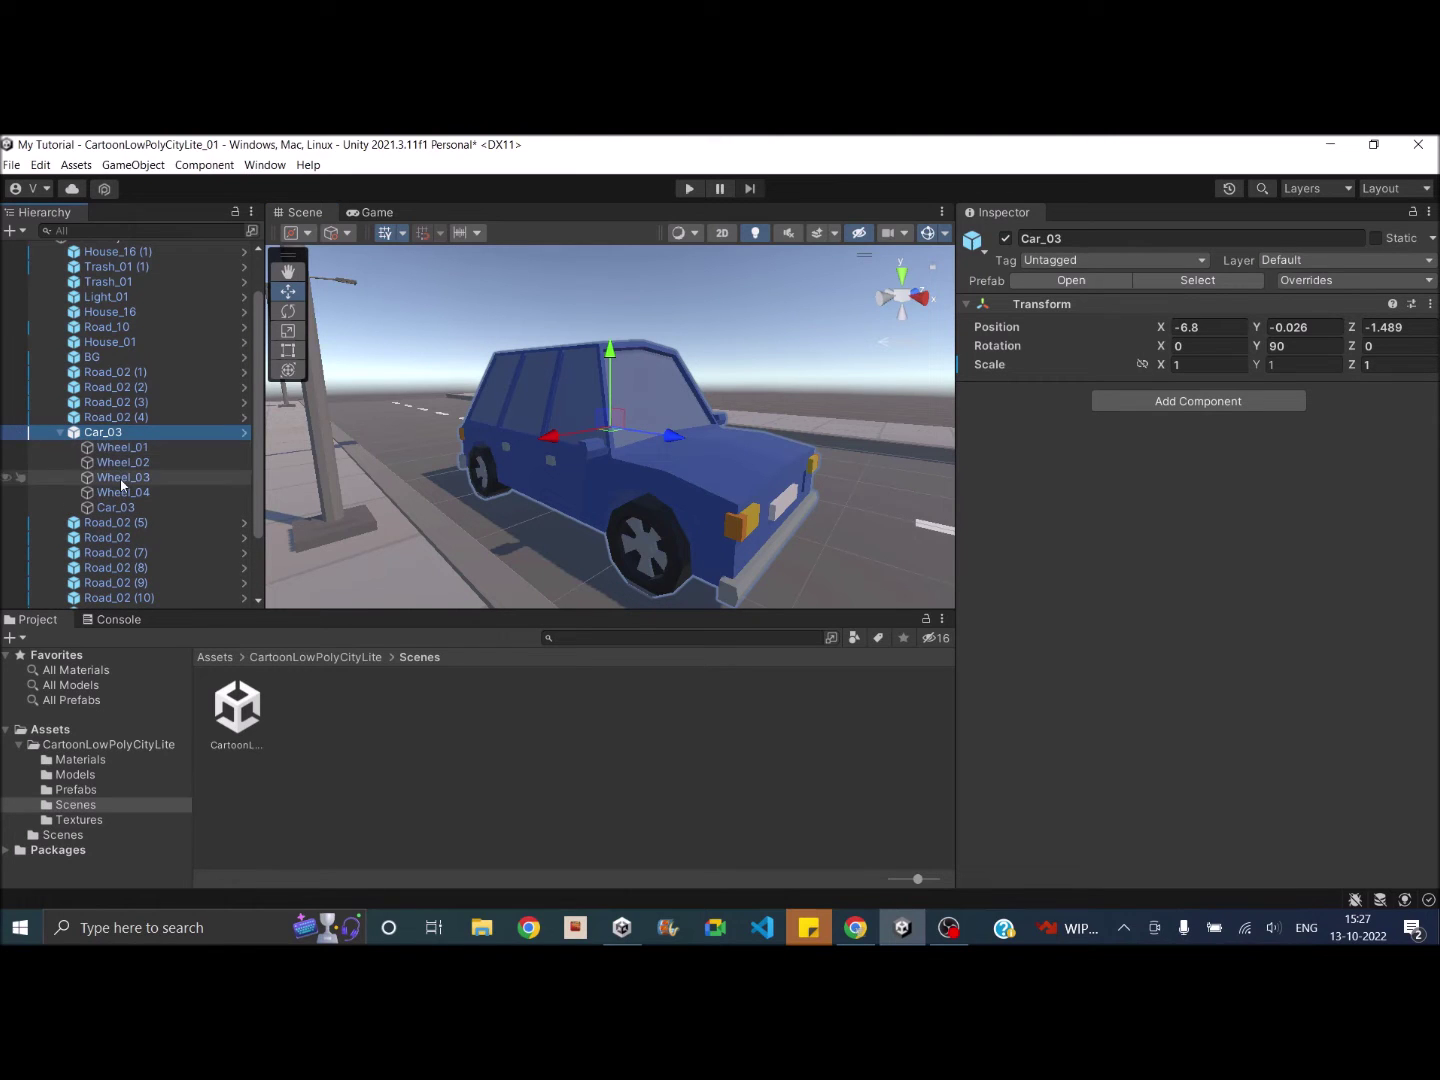
{"action": "left_click", "coordinate": [122, 447]}
{"action": "left_click", "coordinate": [132, 463]}
{"action": "left_click", "coordinate": [146, 478]}
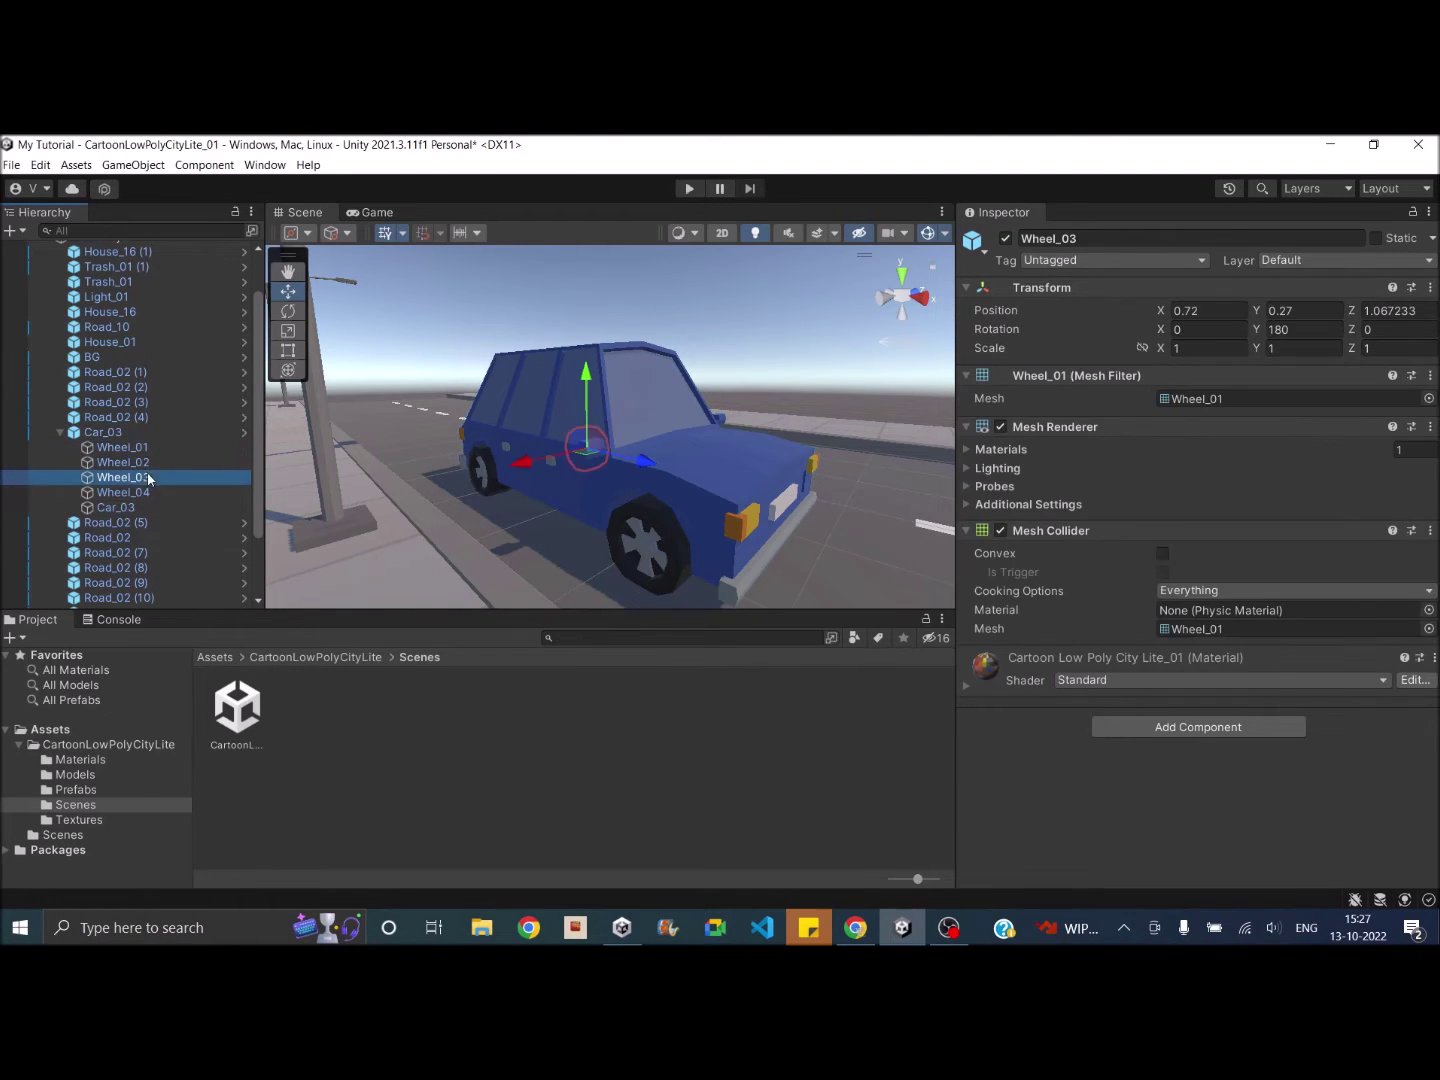
{"action": "left_click", "coordinate": [135, 492]}
{"action": "left_click", "coordinate": [123, 510]}
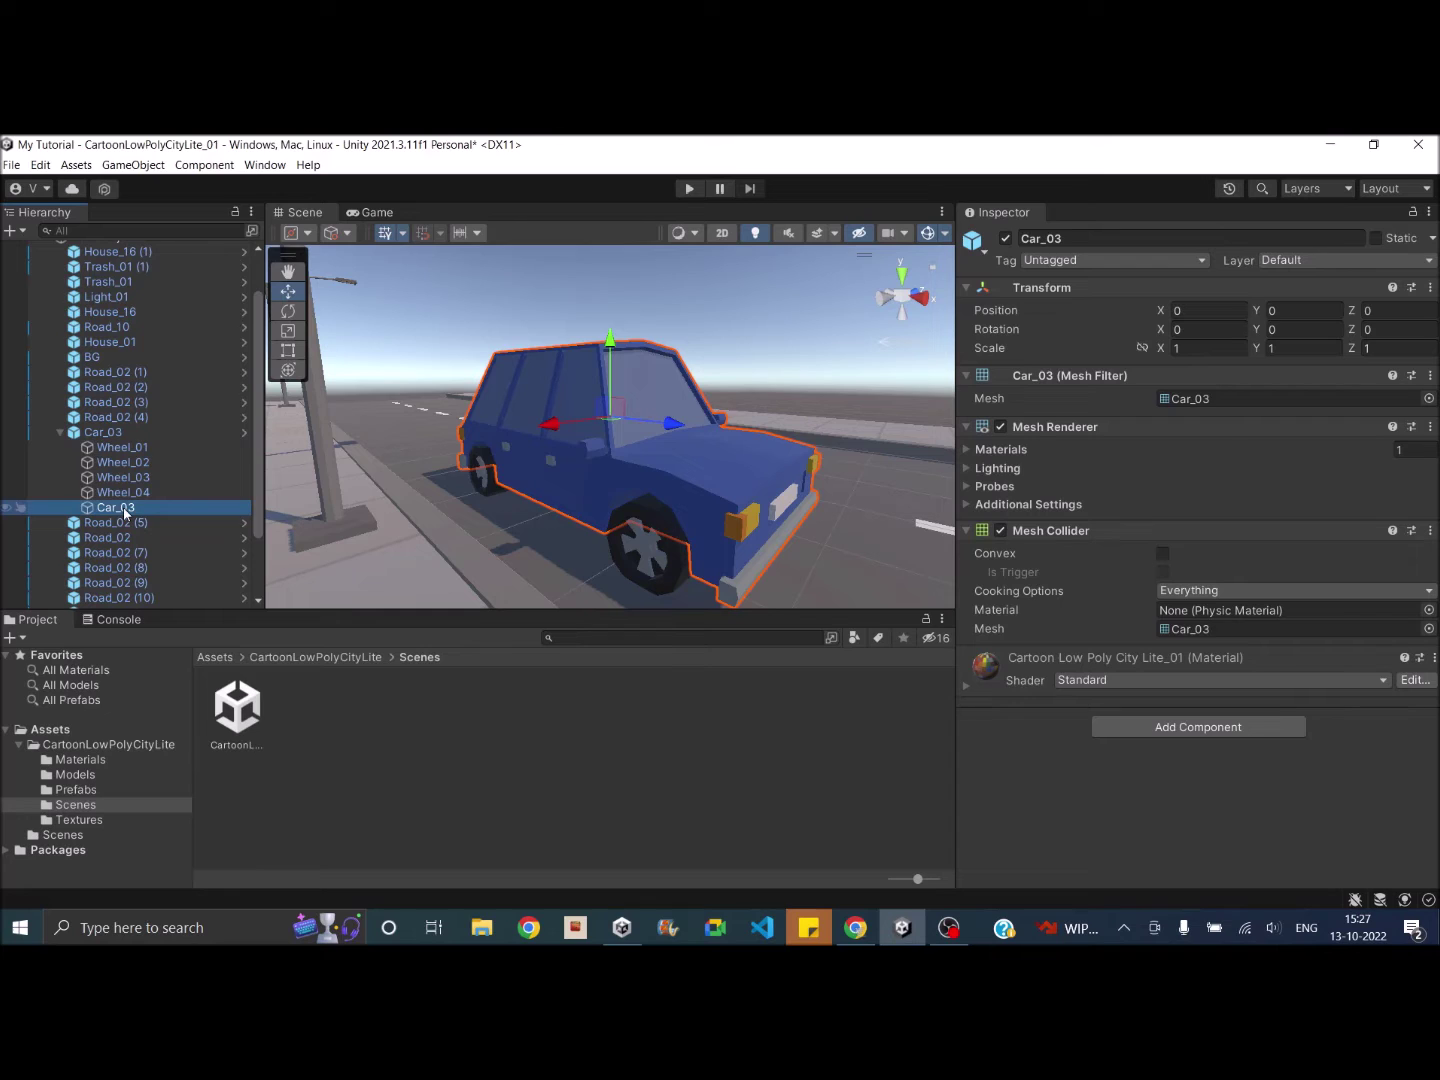
{"action": "left_click", "coordinate": [139, 492]}
{"action": "left_click", "coordinate": [154, 447]}
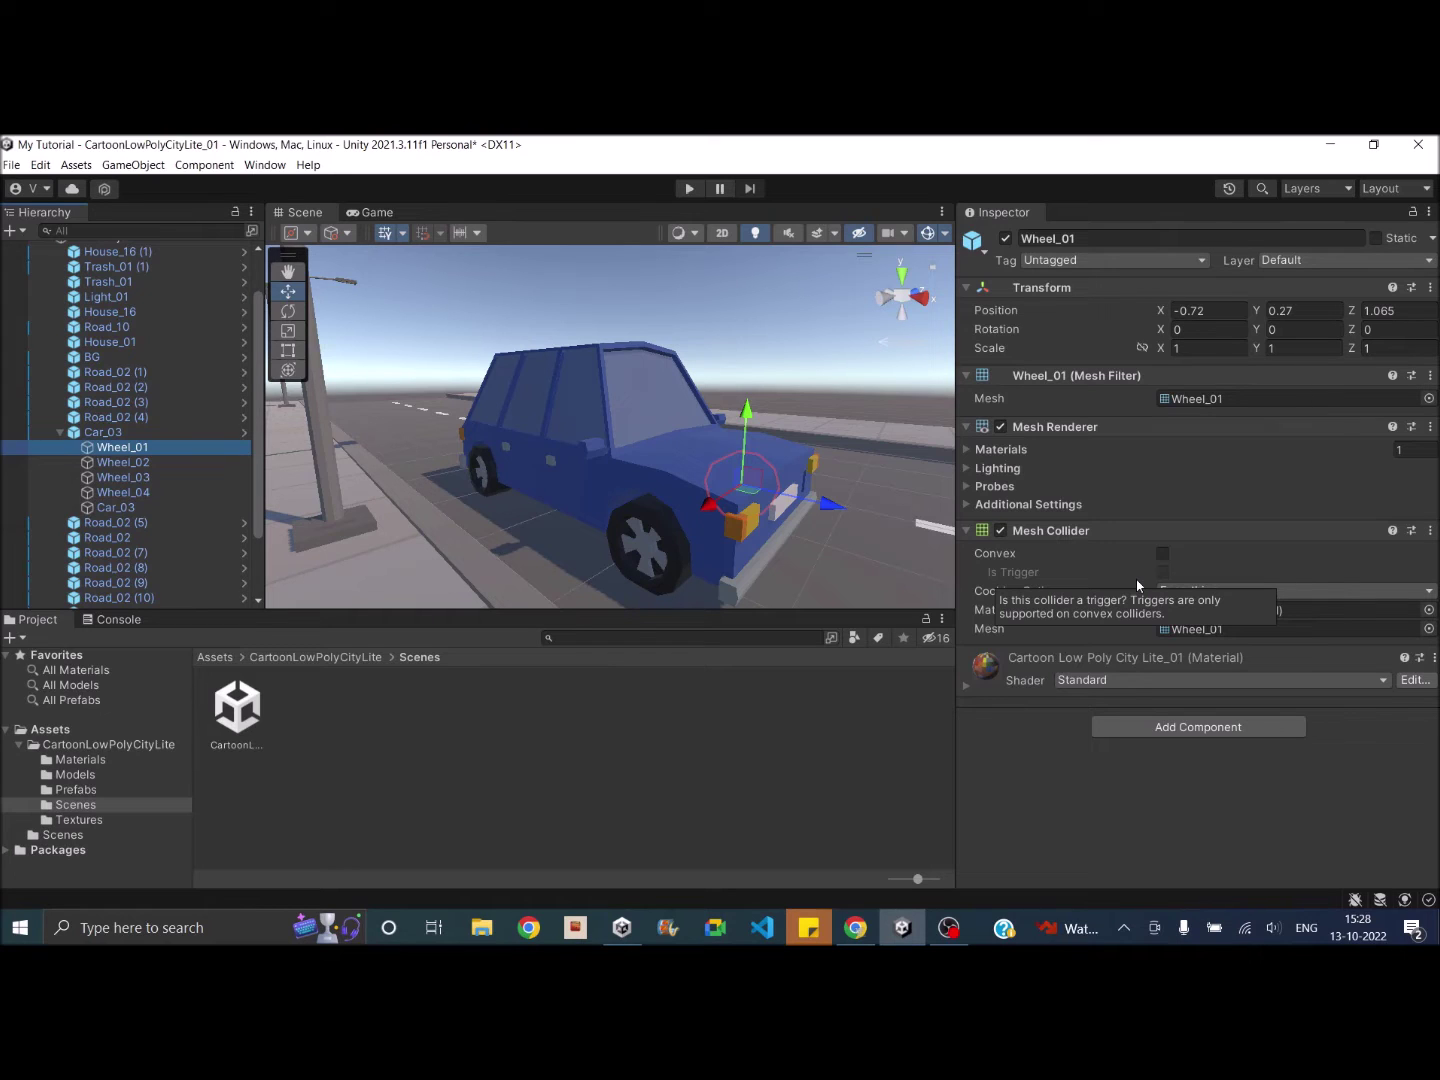
Step: Collapse Car_03 and open the Car_03 prefab from the Prefabs folder
{"action": "left_click", "coordinate": [59, 432]}
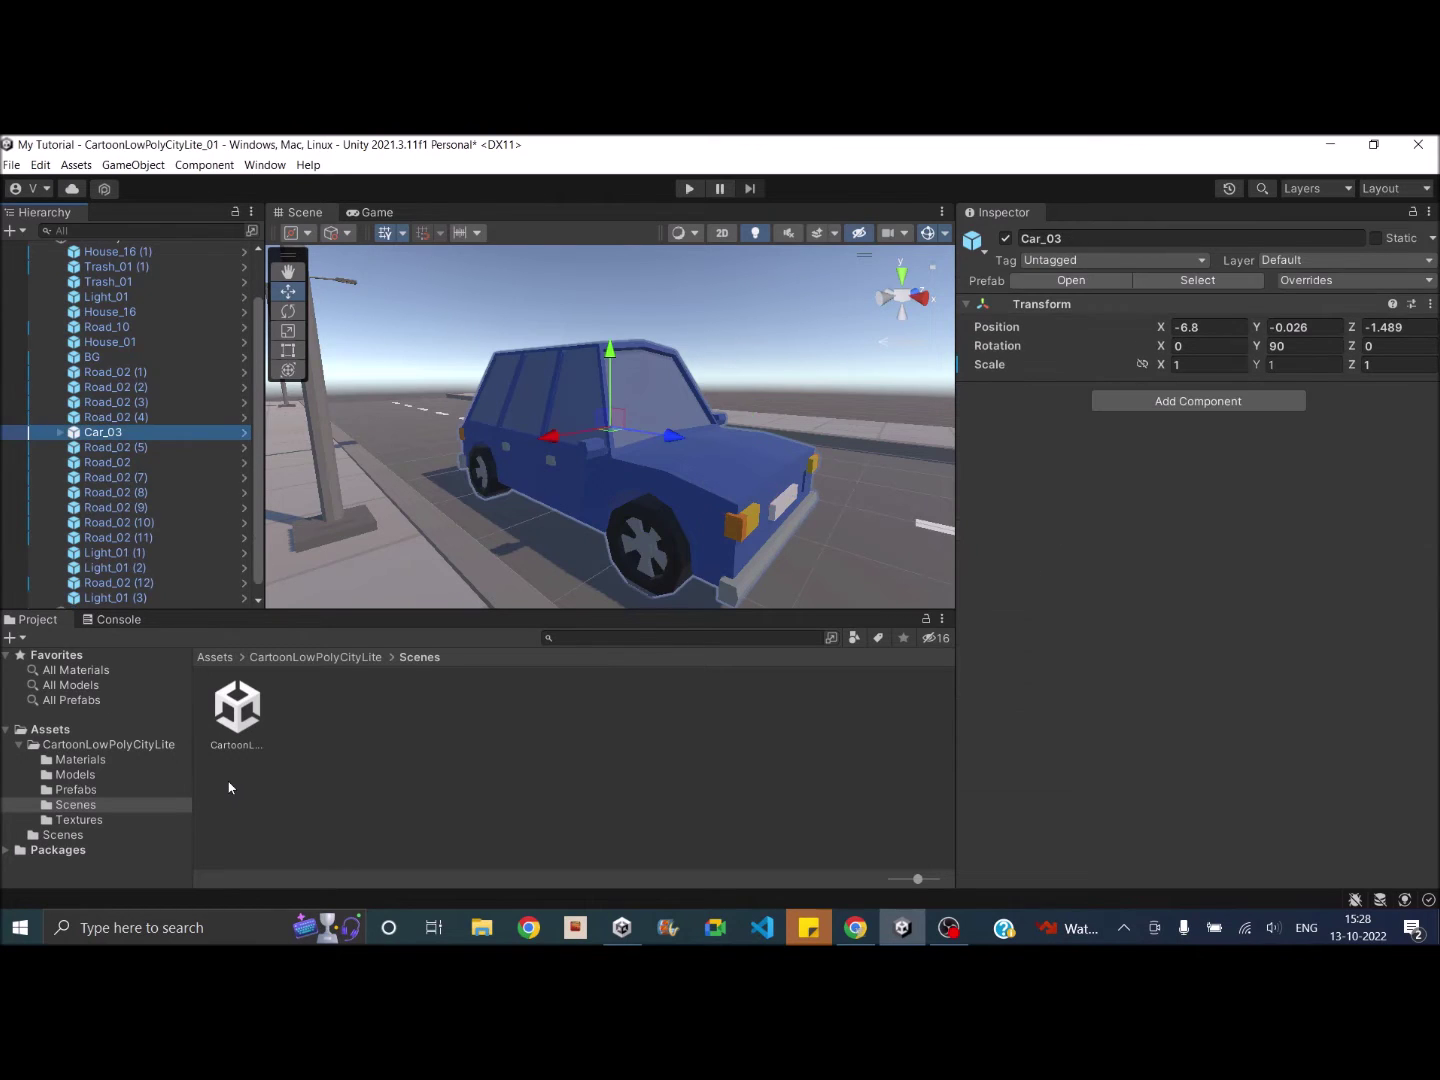
{"action": "left_click", "coordinate": [77, 790]}
{"action": "double_click", "coordinate": [321, 716]}
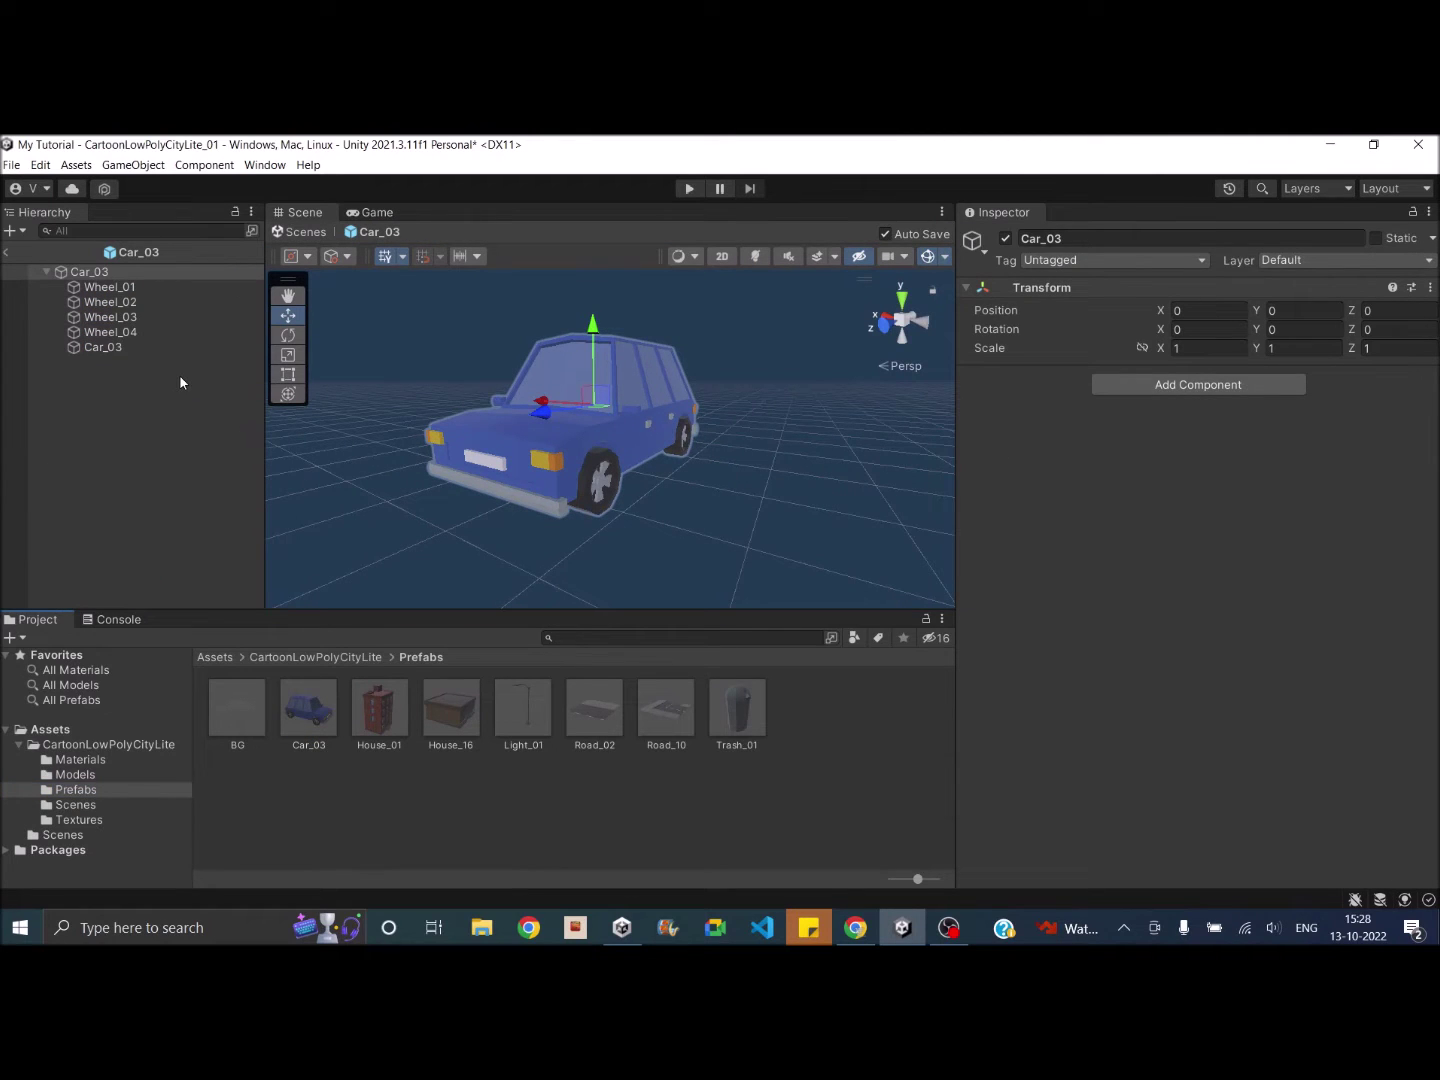
Step: Add a Rigidbody to the Car_03 prefab root via the 'ri' search and set Mass 1500
{"action": "left_click", "coordinate": [78, 274]}
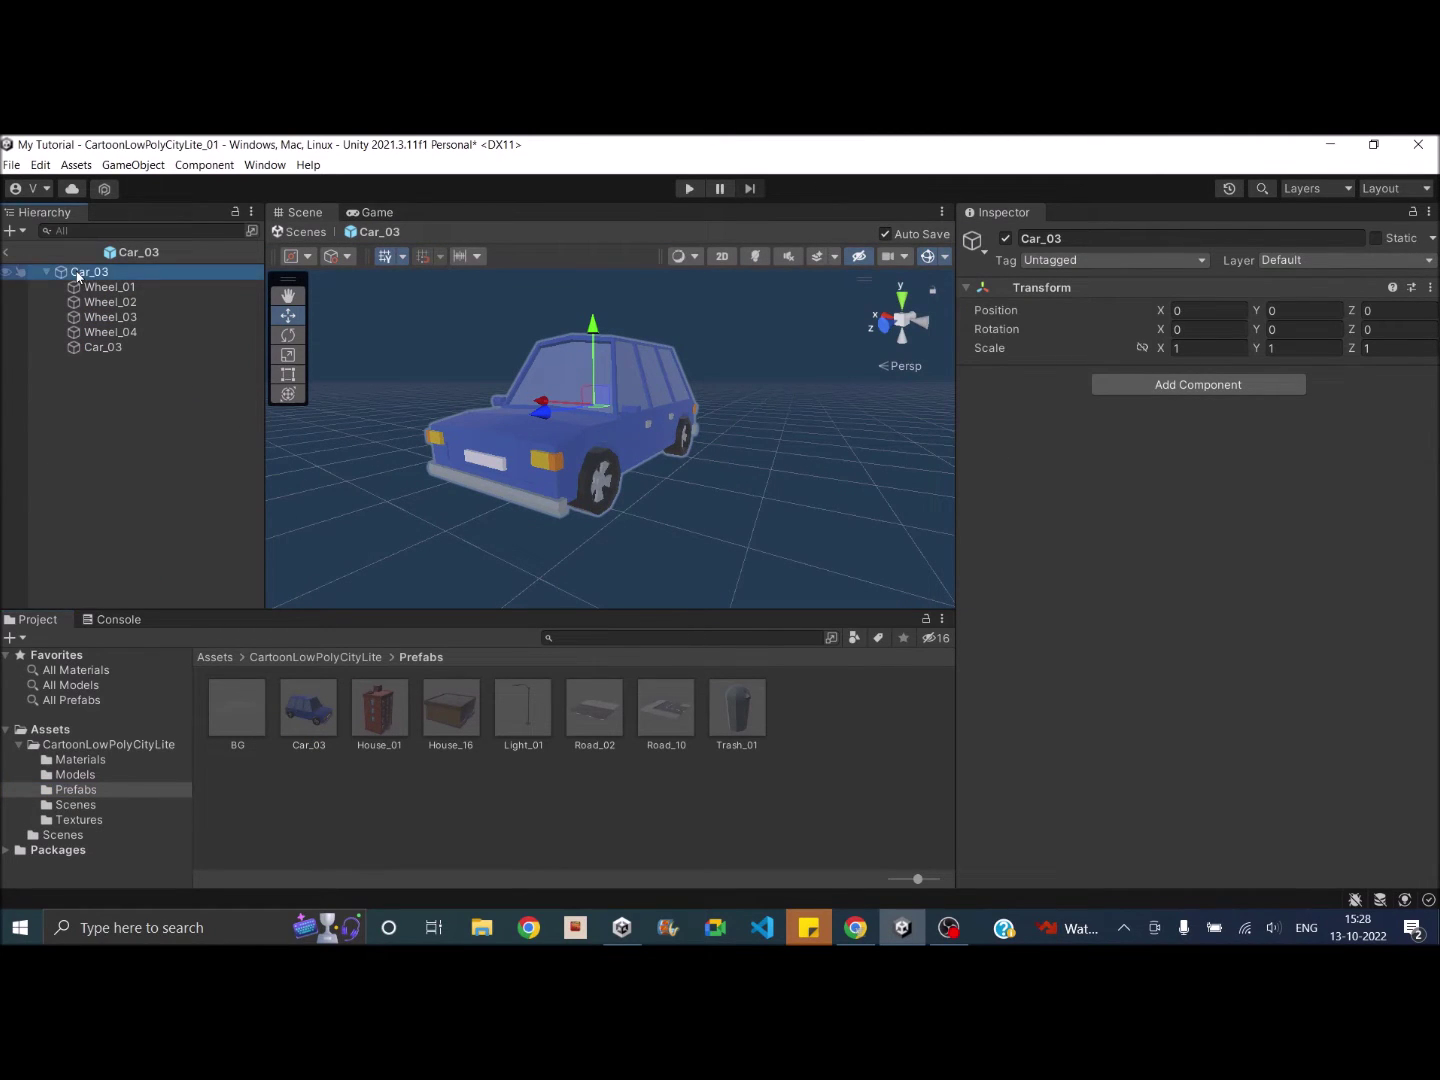
{"action": "left_click", "coordinate": [1205, 384]}
{"action": "type", "text": "ri"}
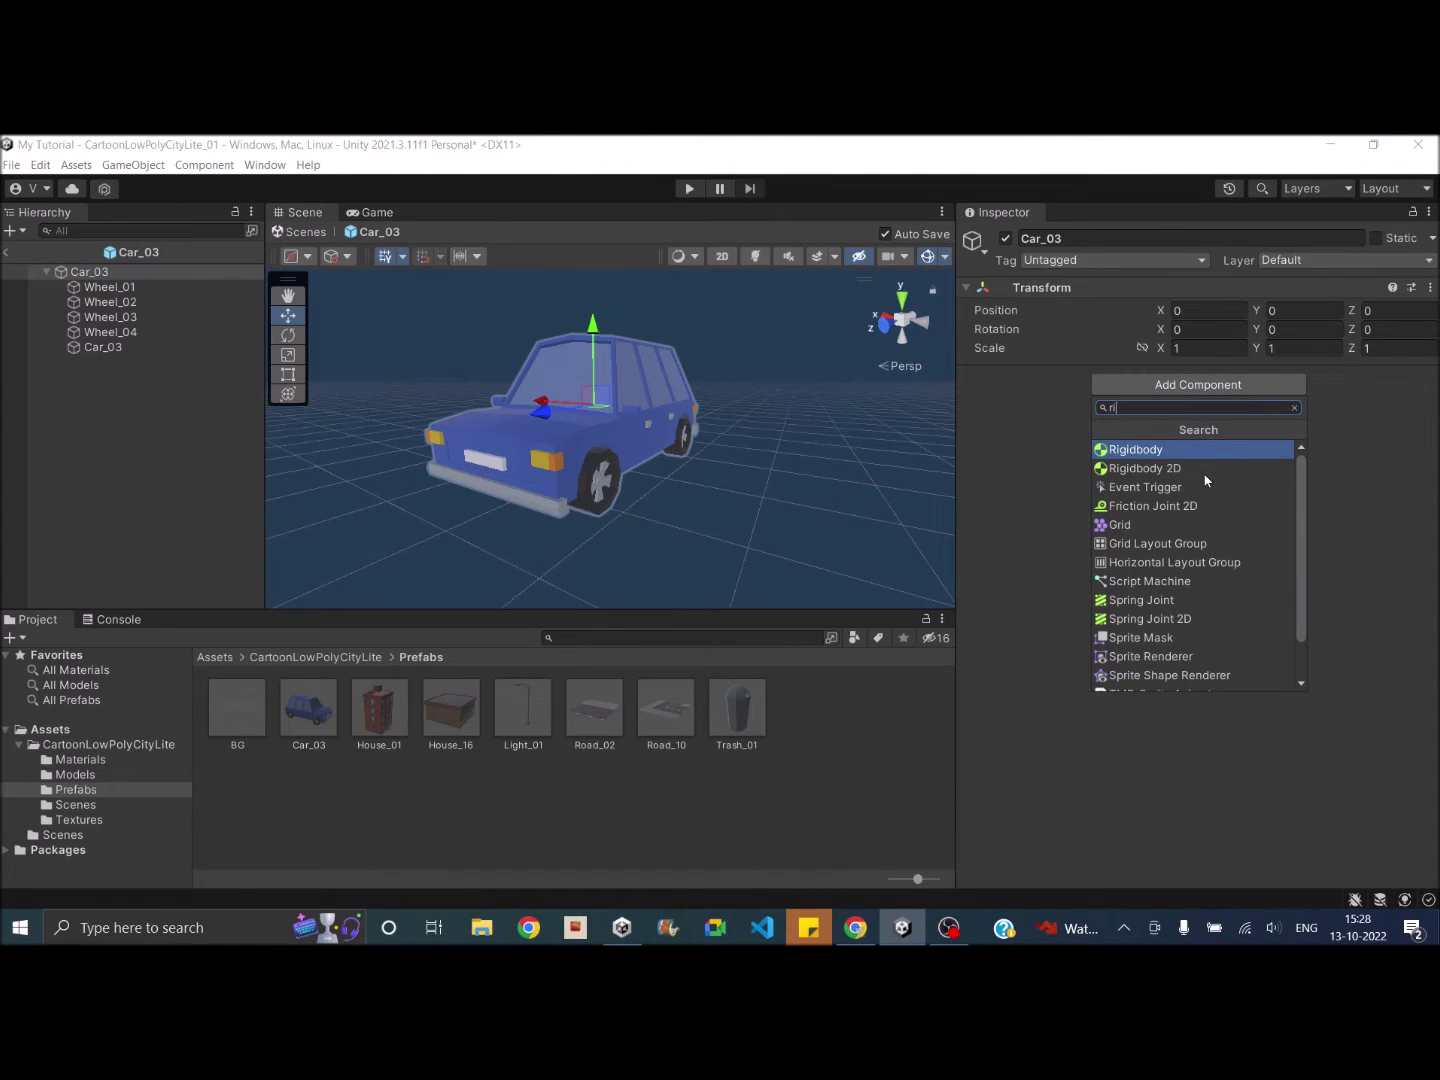
{"action": "key", "text": "Return"}
{"action": "left_click", "coordinate": [1181, 398]}
{"action": "type", "text": "1500"}
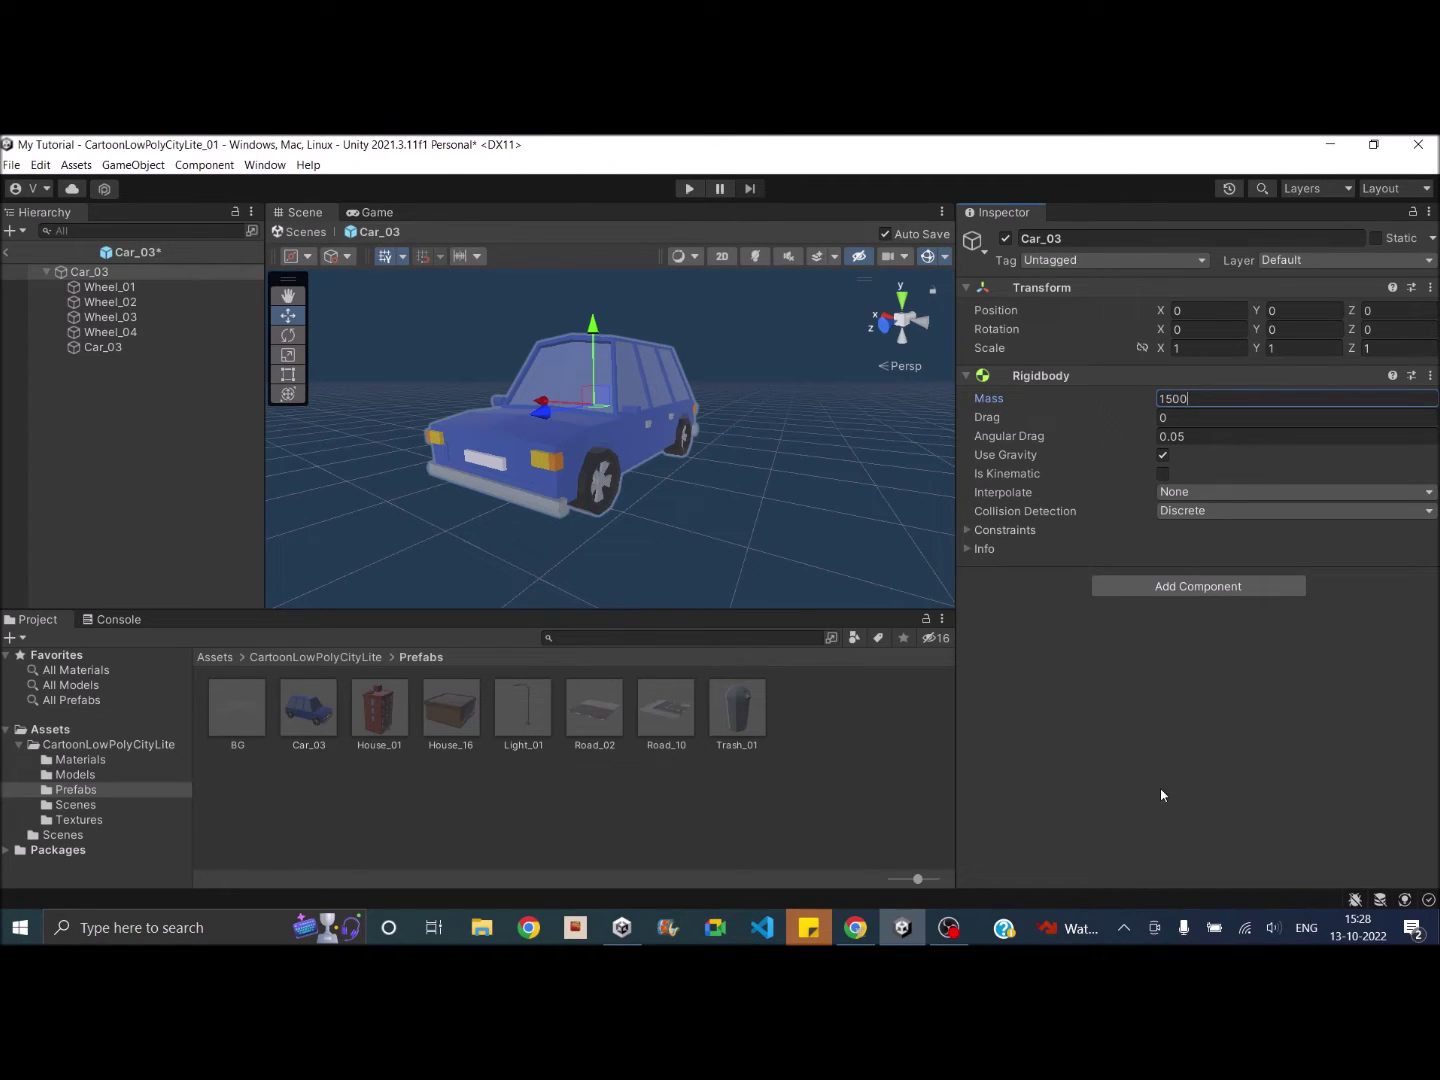
{"action": "left_click", "coordinate": [1180, 753]}
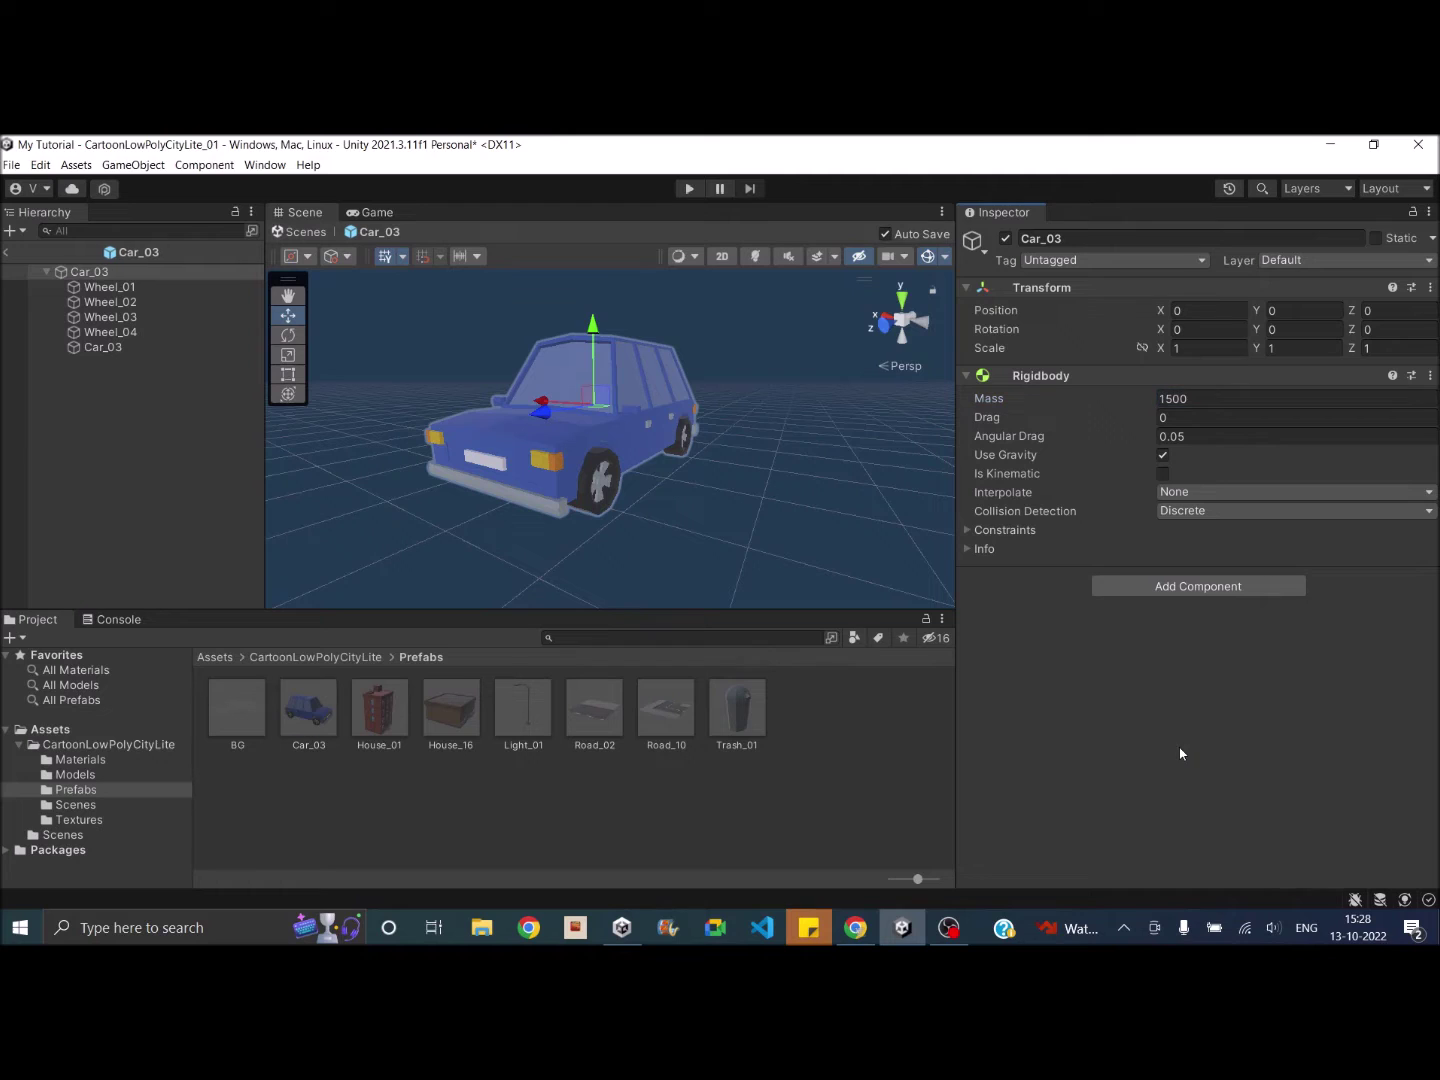
Step: Create an empty child object under Car_03 named Wheels
{"action": "left_click", "coordinate": [88, 273]}
{"action": "left_click", "coordinate": [15, 232]}
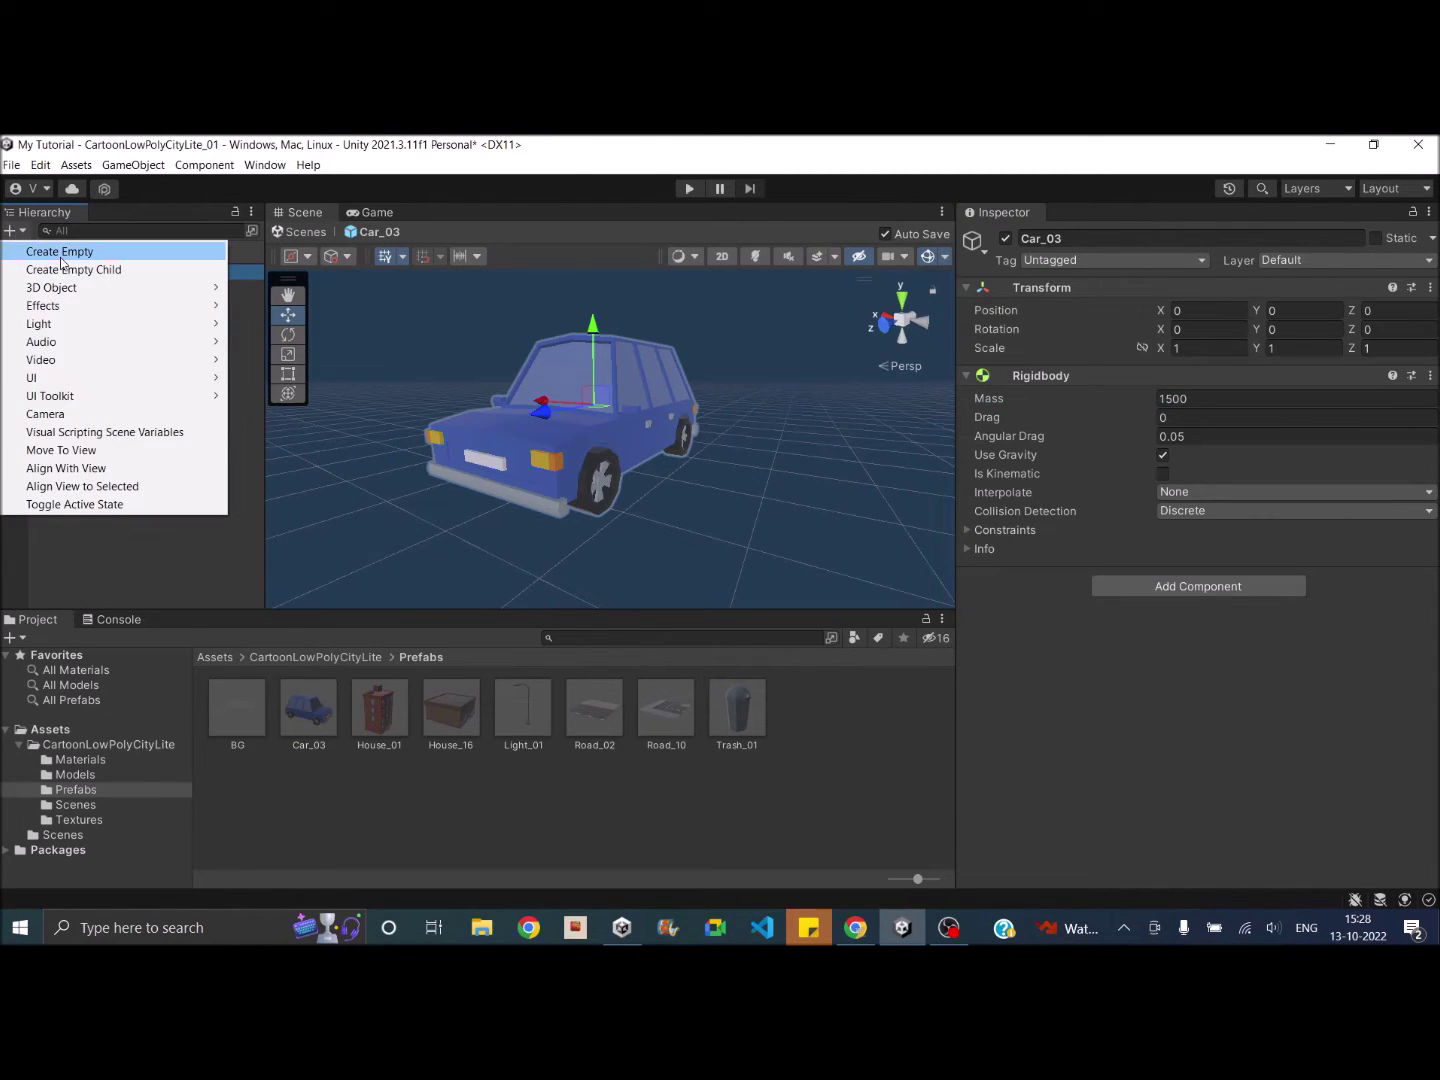
{"action": "left_click", "coordinate": [60, 251]}
{"action": "left_click", "coordinate": [1113, 239]}
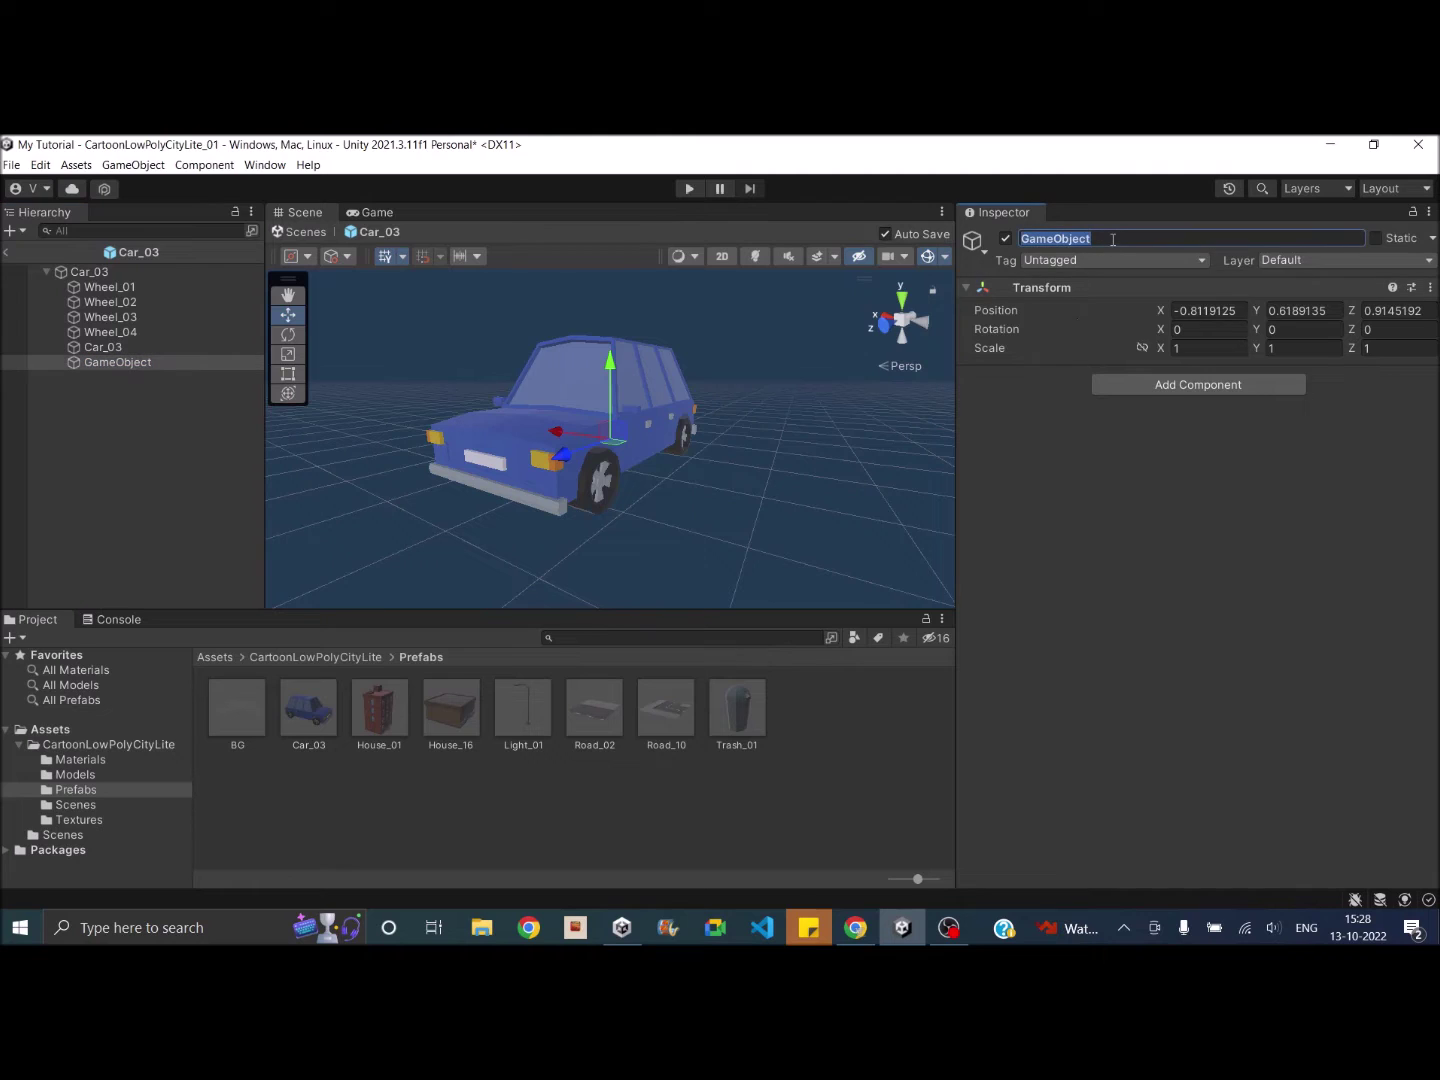
{"action": "type", "text": "Wheels"}
{"action": "key", "text": "Return"}
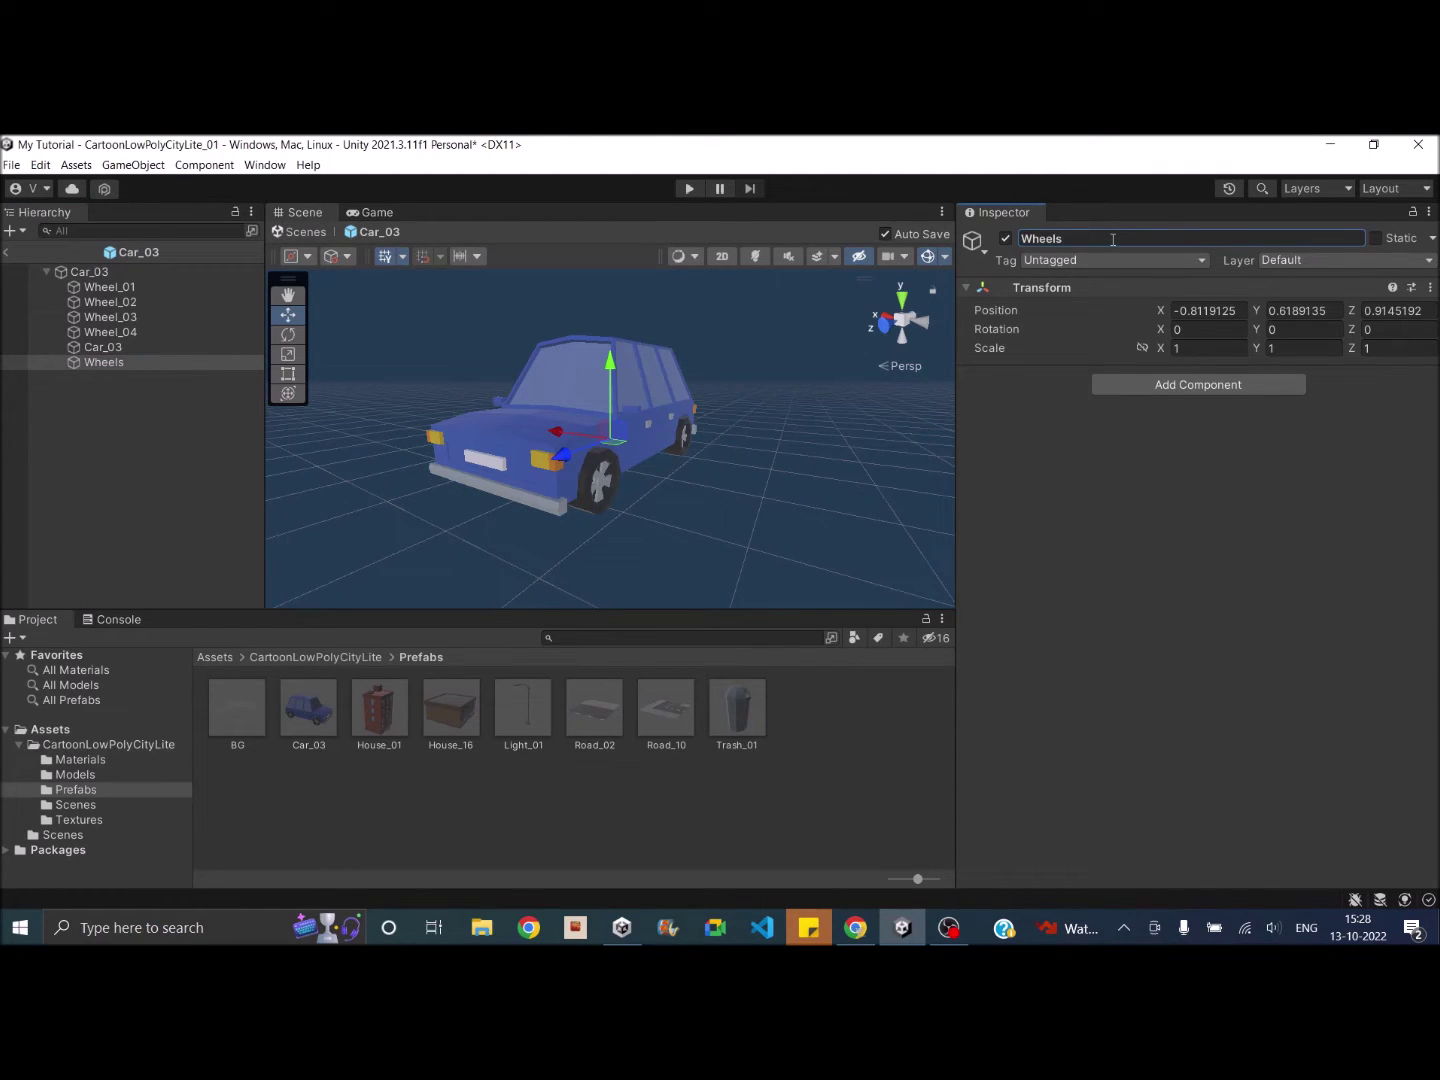
Step: Move Wheel_01–Wheel_04 into the Wheels group
{"action": "left_click", "coordinate": [110, 288]}
{"action": "left_click", "coordinate": [128, 301], "text": "ctrl"}
{"action": "left_click", "coordinate": [133, 317], "text": "ctrl"}
{"action": "left_click", "coordinate": [120, 332], "text": "ctrl"}
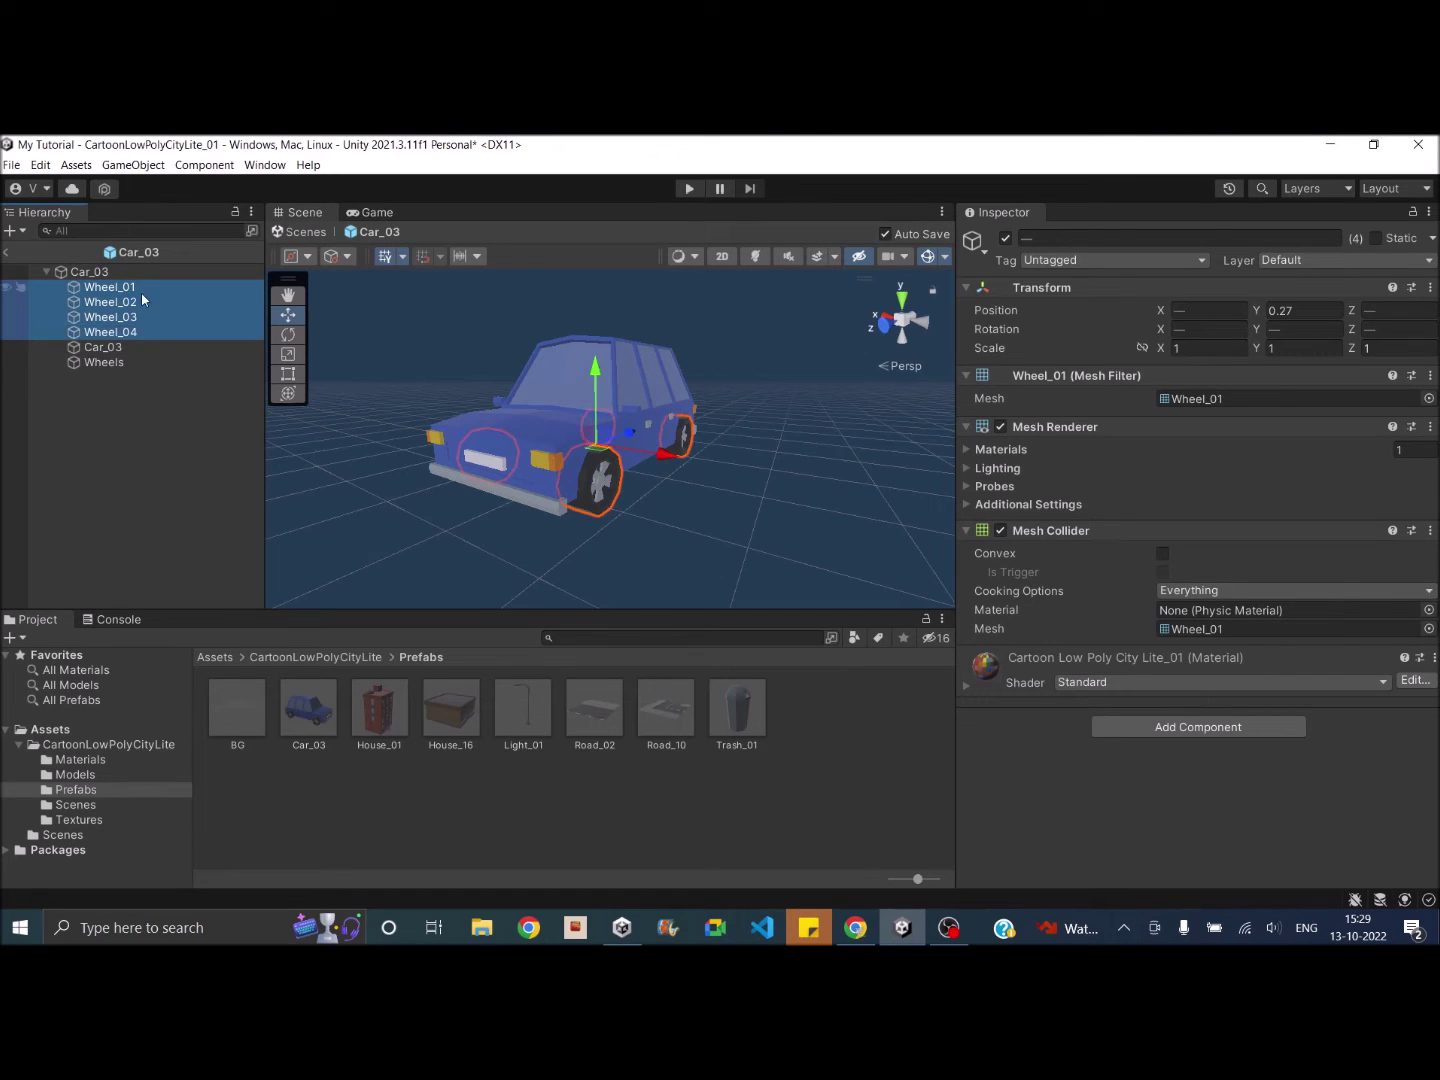
{"action": "left_click_drag", "start_coordinate": [141, 292], "coordinate": [128, 364]}
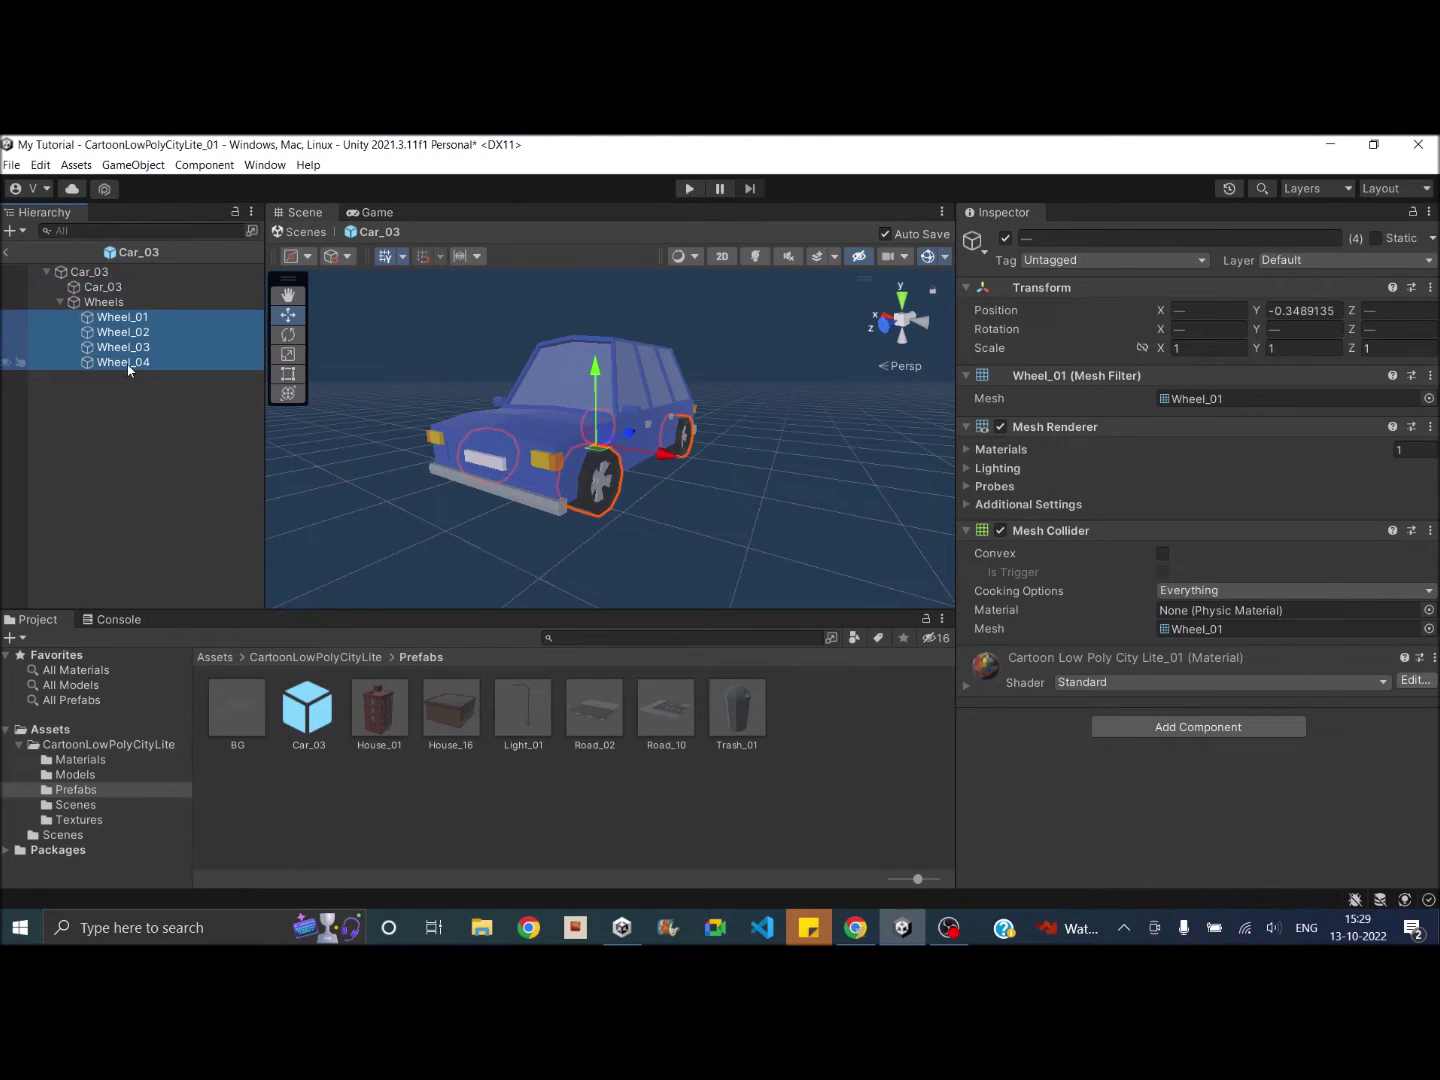
{"action": "left_click", "coordinate": [60, 302]}
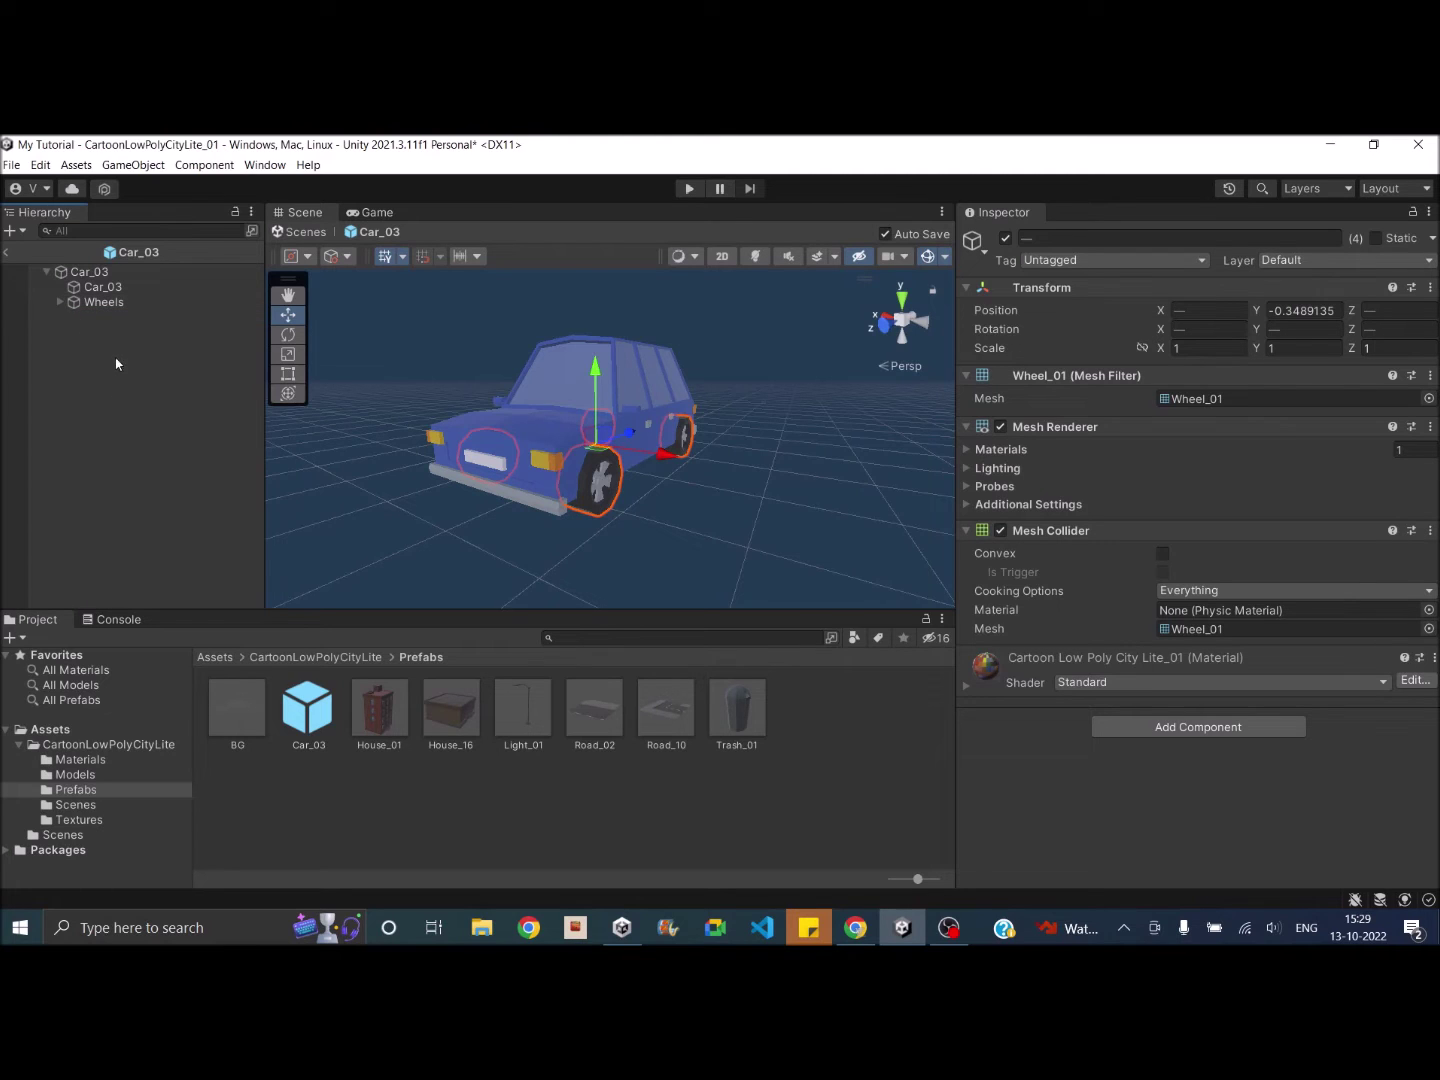
{"action": "left_click", "coordinate": [60, 302]}
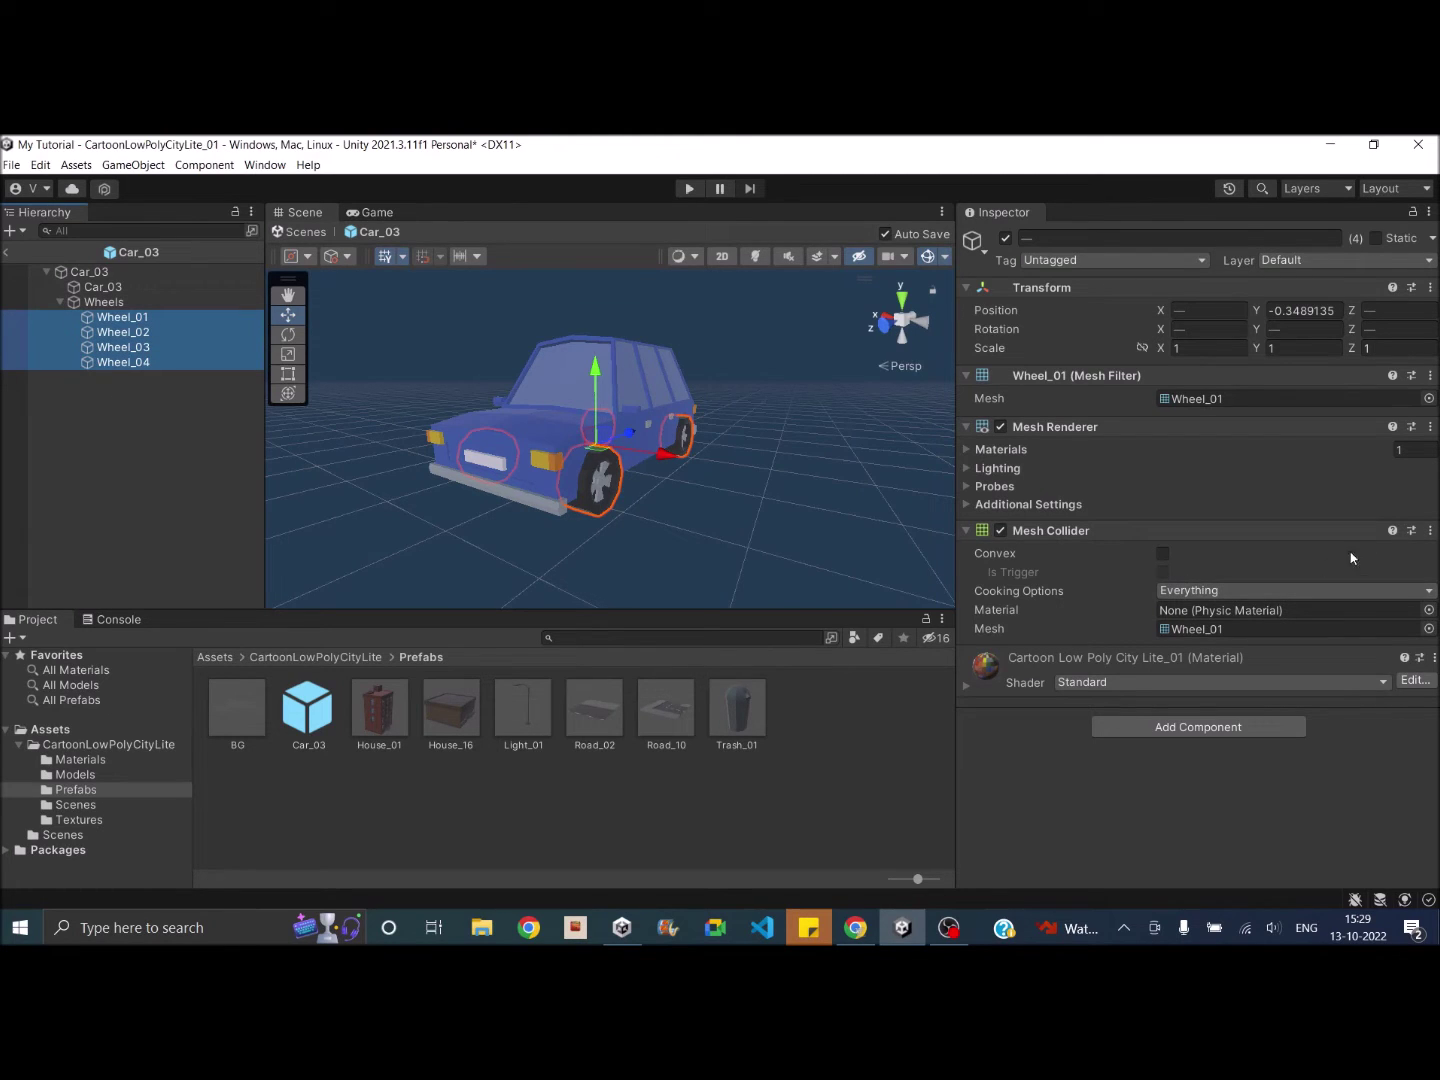
Step: Remove the Mesh Collider from all four wheels
{"action": "left_click", "coordinate": [1431, 532]}
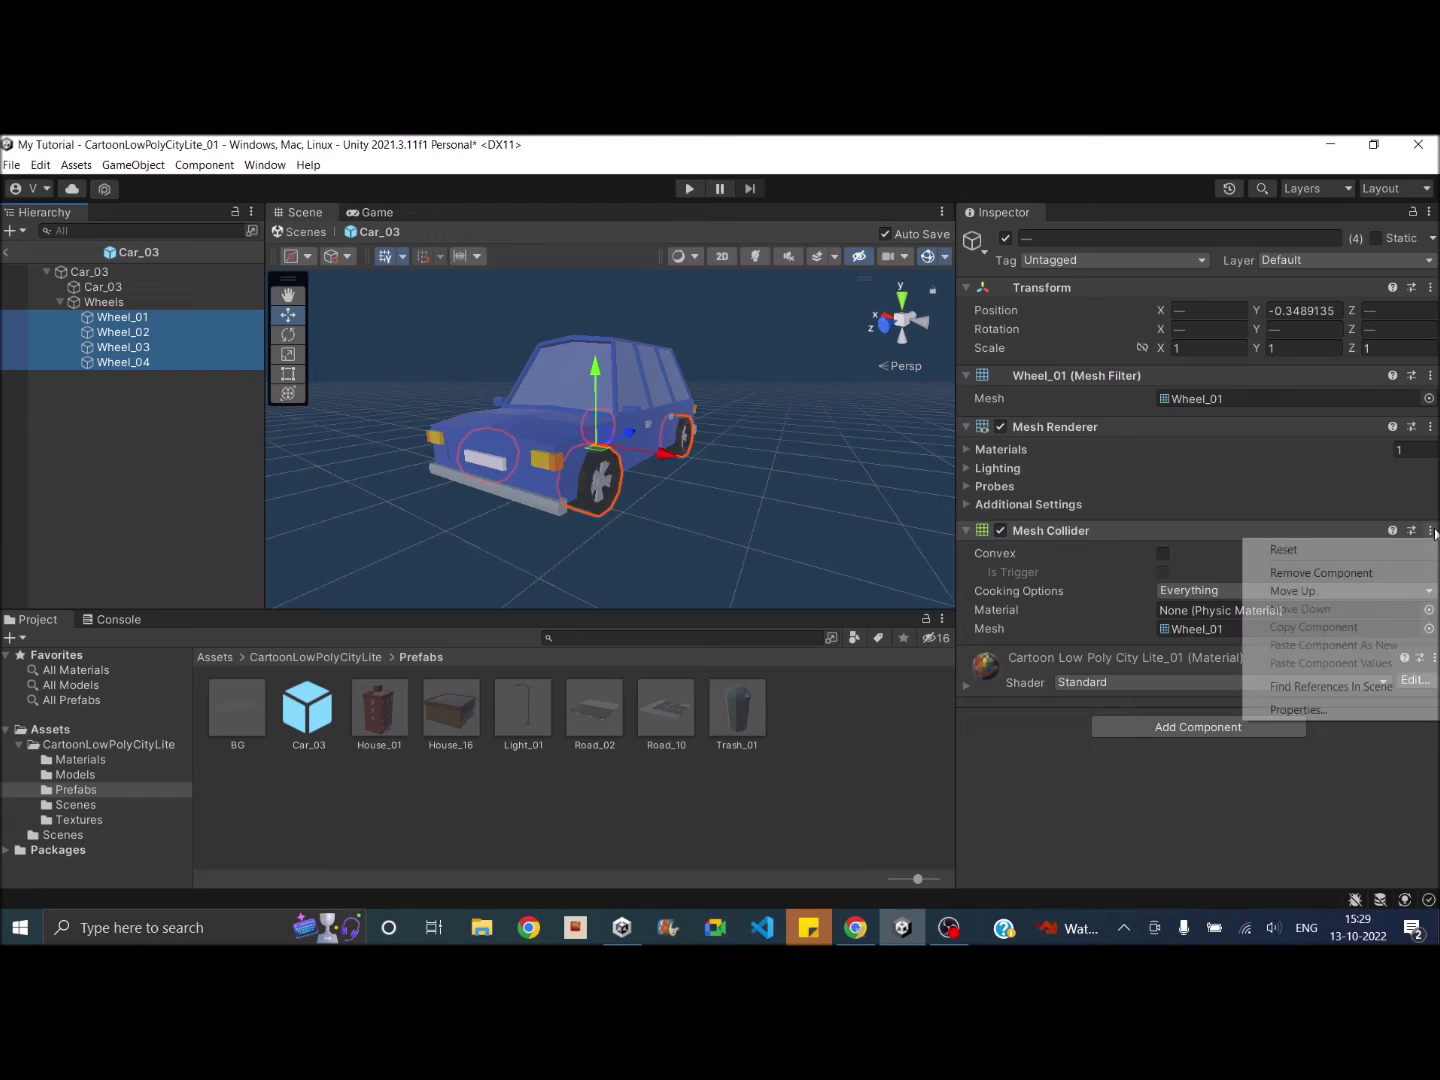
{"action": "left_click", "coordinate": [1350, 575]}
{"action": "left_click", "coordinate": [60, 301]}
{"action": "left_click", "coordinate": [104, 302]}
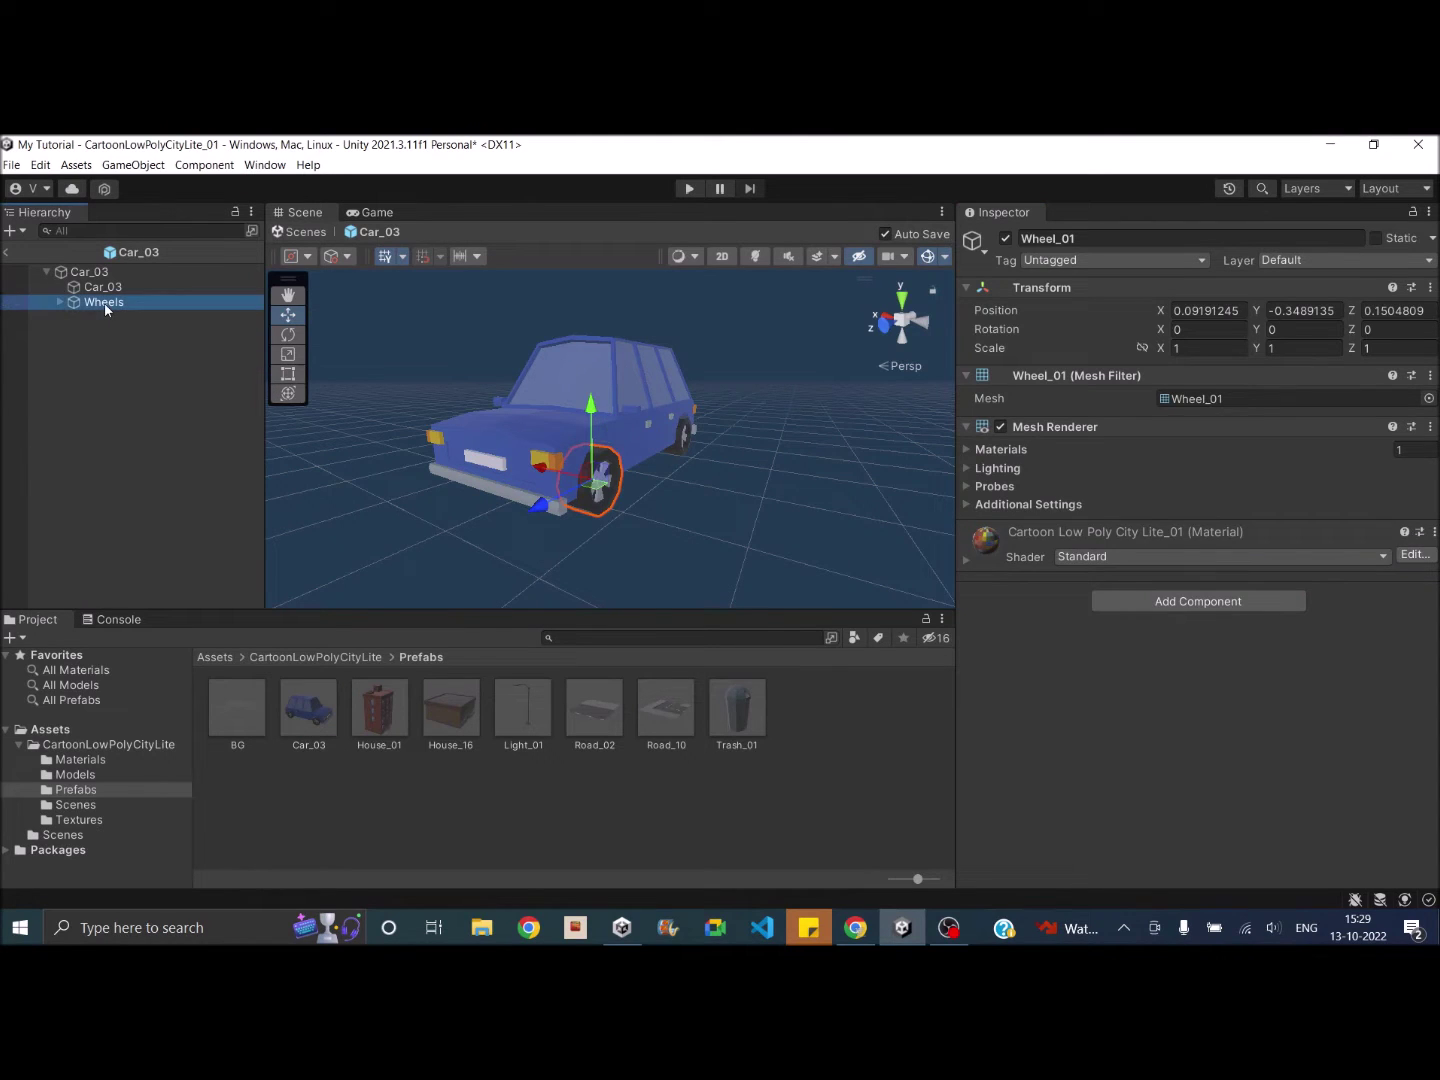
{"action": "right_click", "coordinate": [105, 303]}
Step: Duplicate the Wheels group and rename the copy Wheel_colliders
{"action": "left_click", "coordinate": [157, 411]}
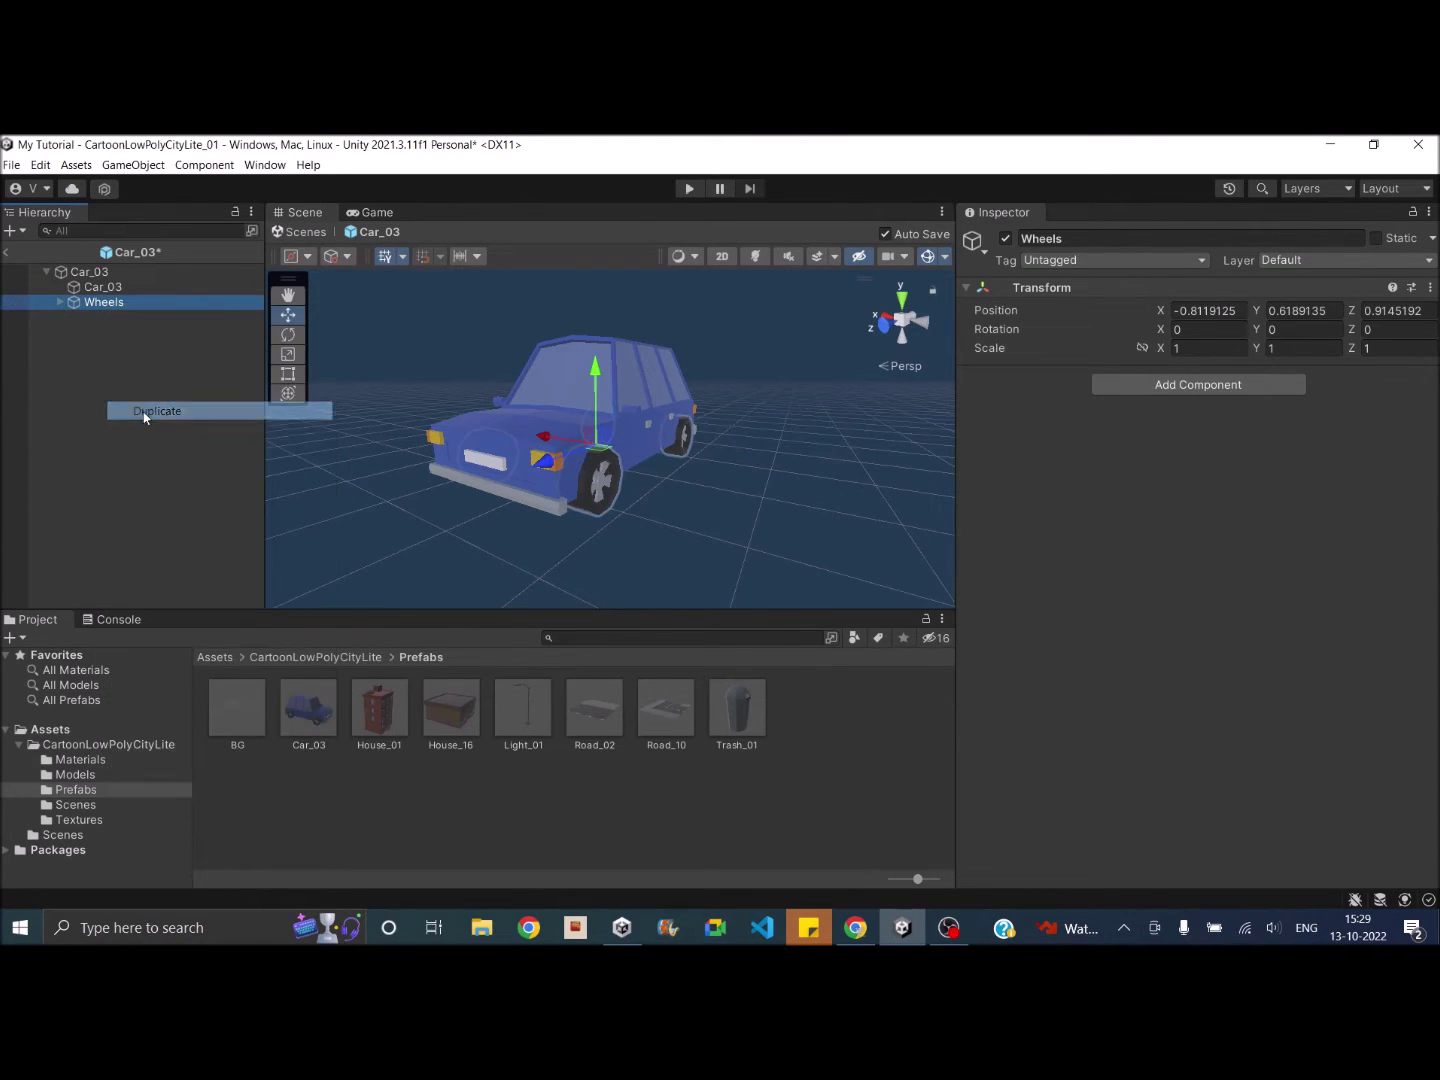
{"action": "left_click_drag", "start_coordinate": [1066, 239], "coordinate": [1112, 242]}
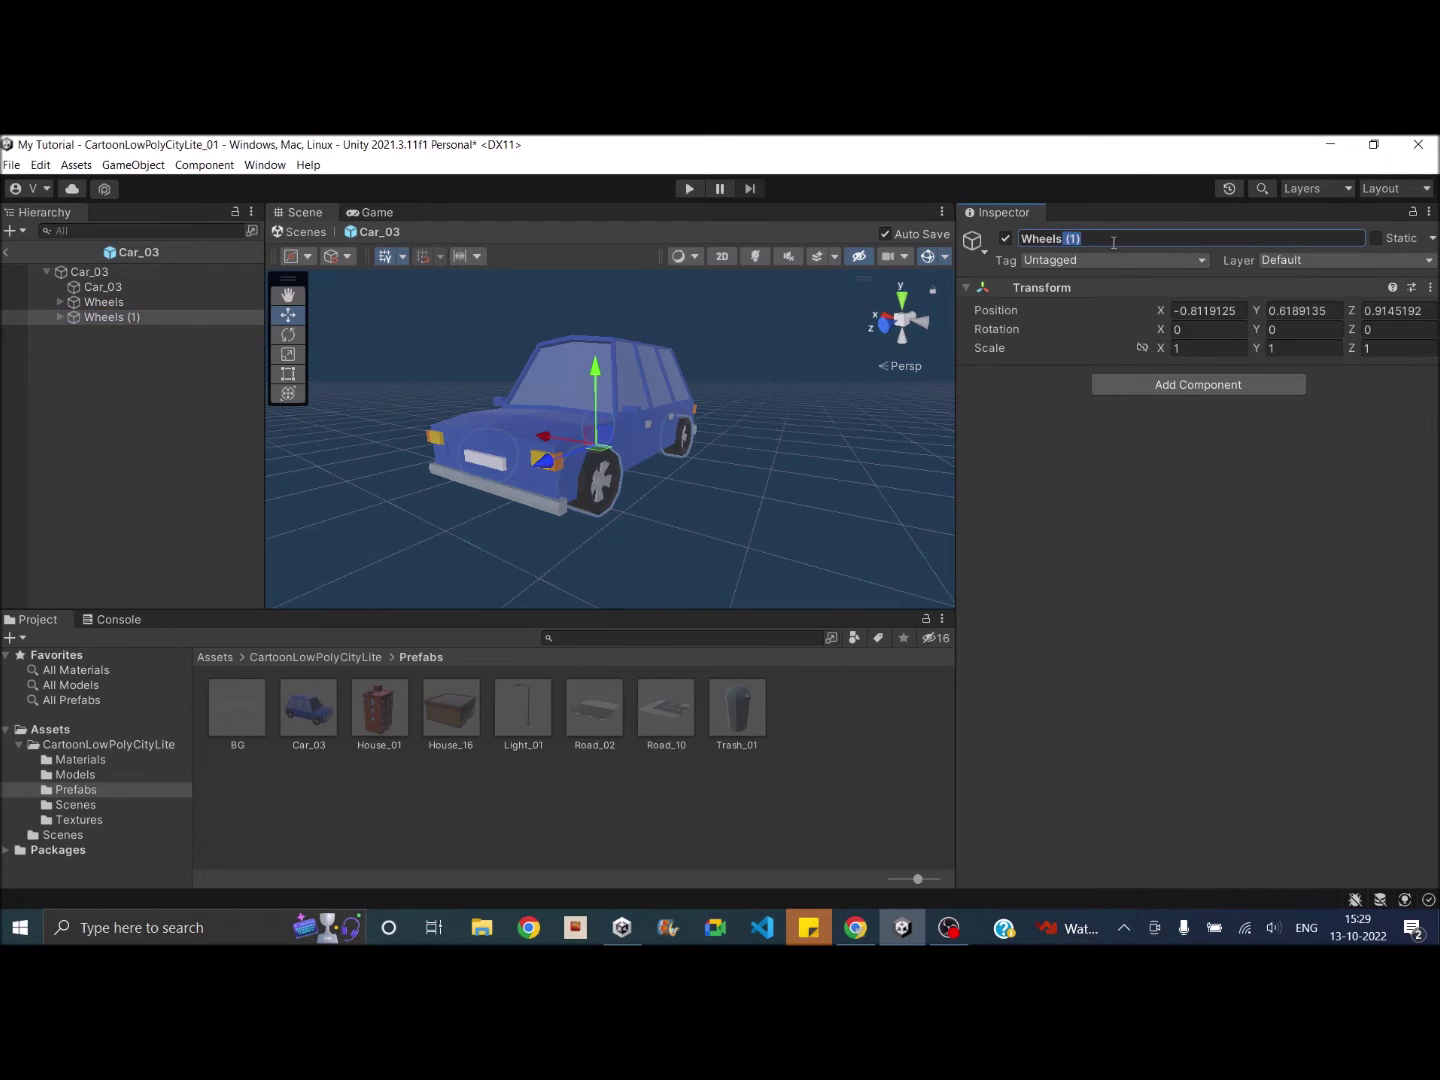
{"action": "key", "text": "BackSpace"}
{"action": "key", "text": "BackSpace"}
{"action": "key", "text": "BackSpace"}
{"action": "type", "text": "_colliders"}
{"action": "key", "text": "Return"}
Step: Expand Wheel_colliders and select its Wheel_01–Wheel_04 copies together
{"action": "left_click", "coordinate": [60, 318]}
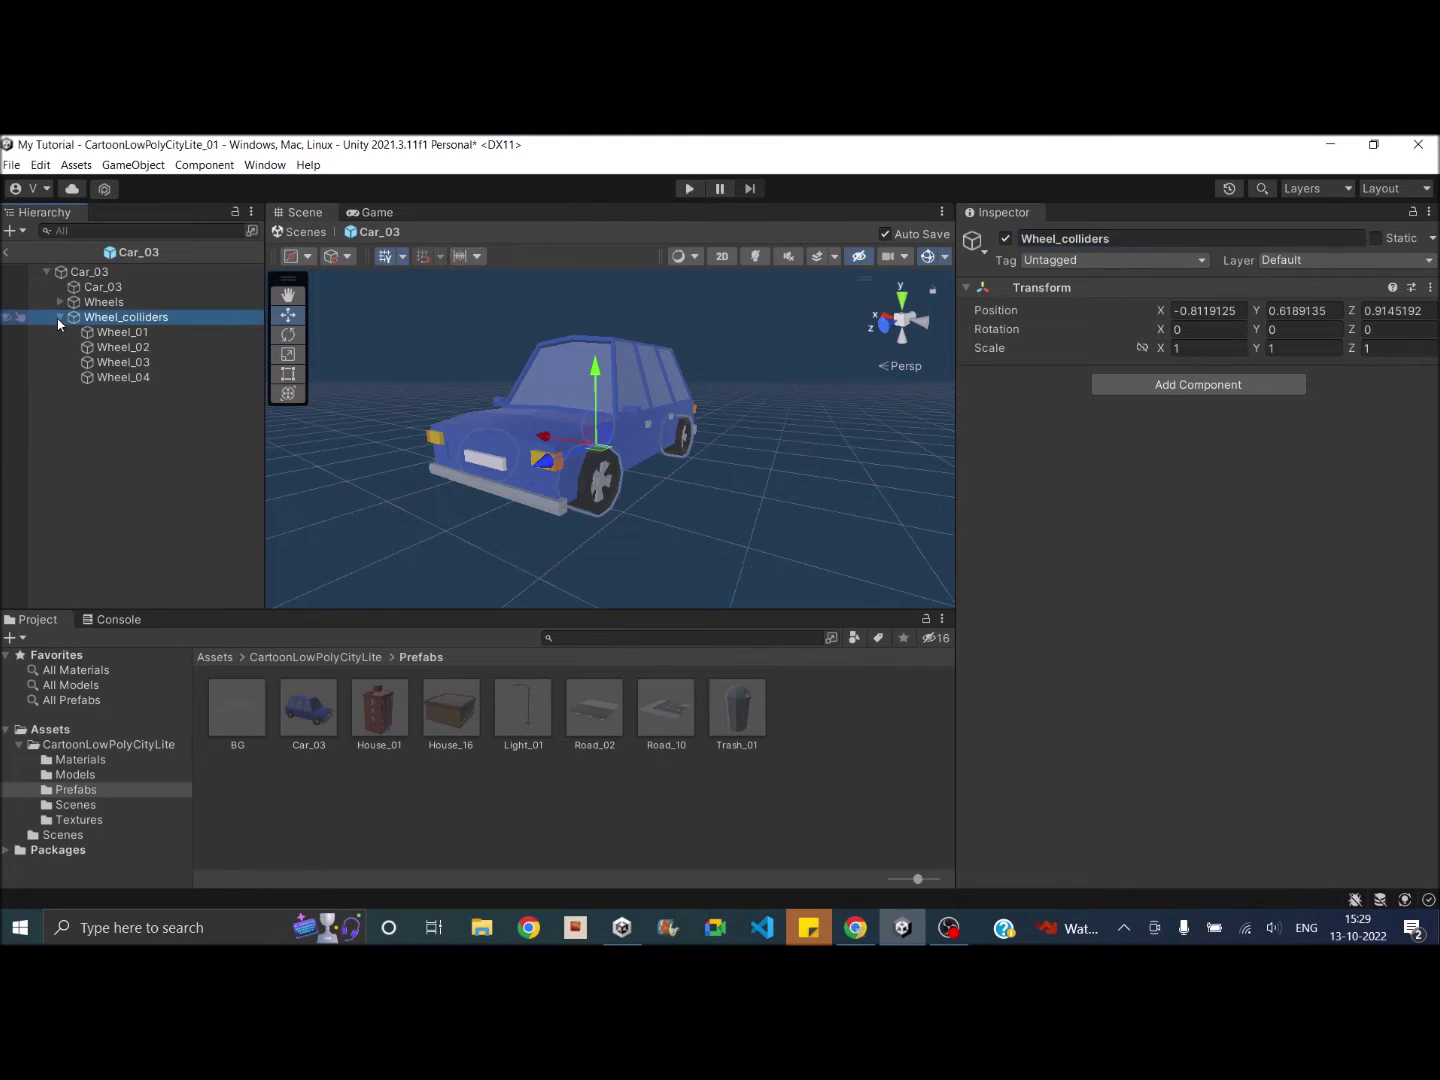
{"action": "left_click", "coordinate": [125, 332]}
{"action": "key", "text": "shift+Down"}
{"action": "key", "text": "shift+Down"}
{"action": "key", "text": "shift+Down"}
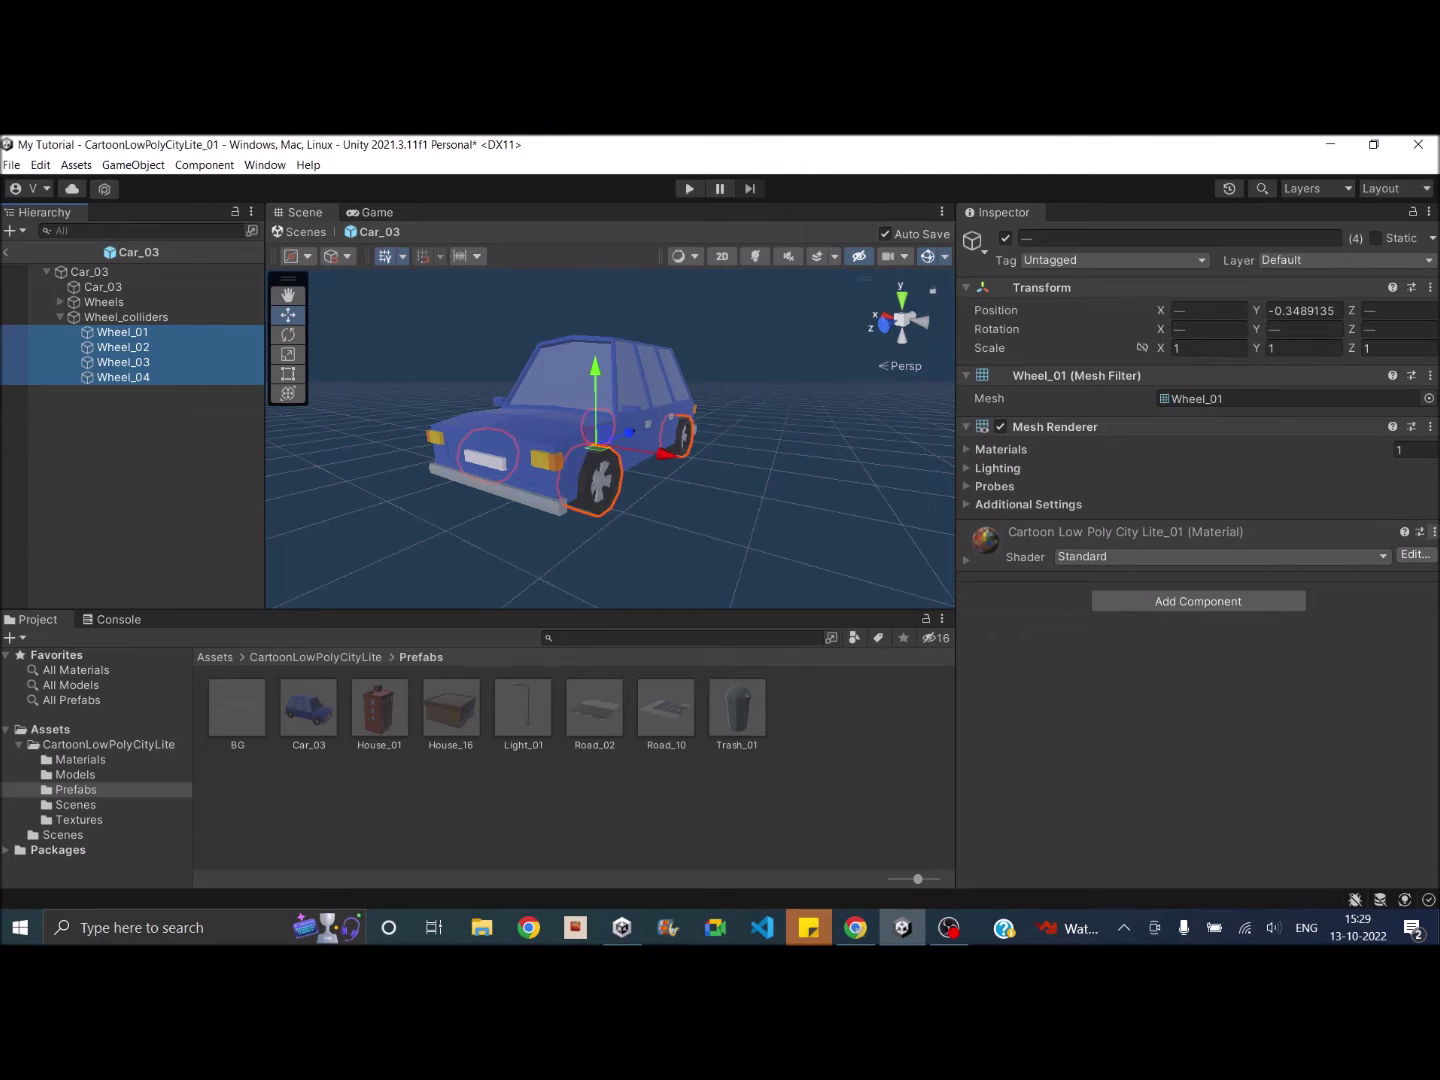
{"action": "left_click", "coordinate": [1430, 375]}
Step: Remove the Mesh Filter and Mesh Renderer from the four collider wheels
{"action": "left_click", "coordinate": [1368, 417]}
{"action": "left_click", "coordinate": [1429, 374]}
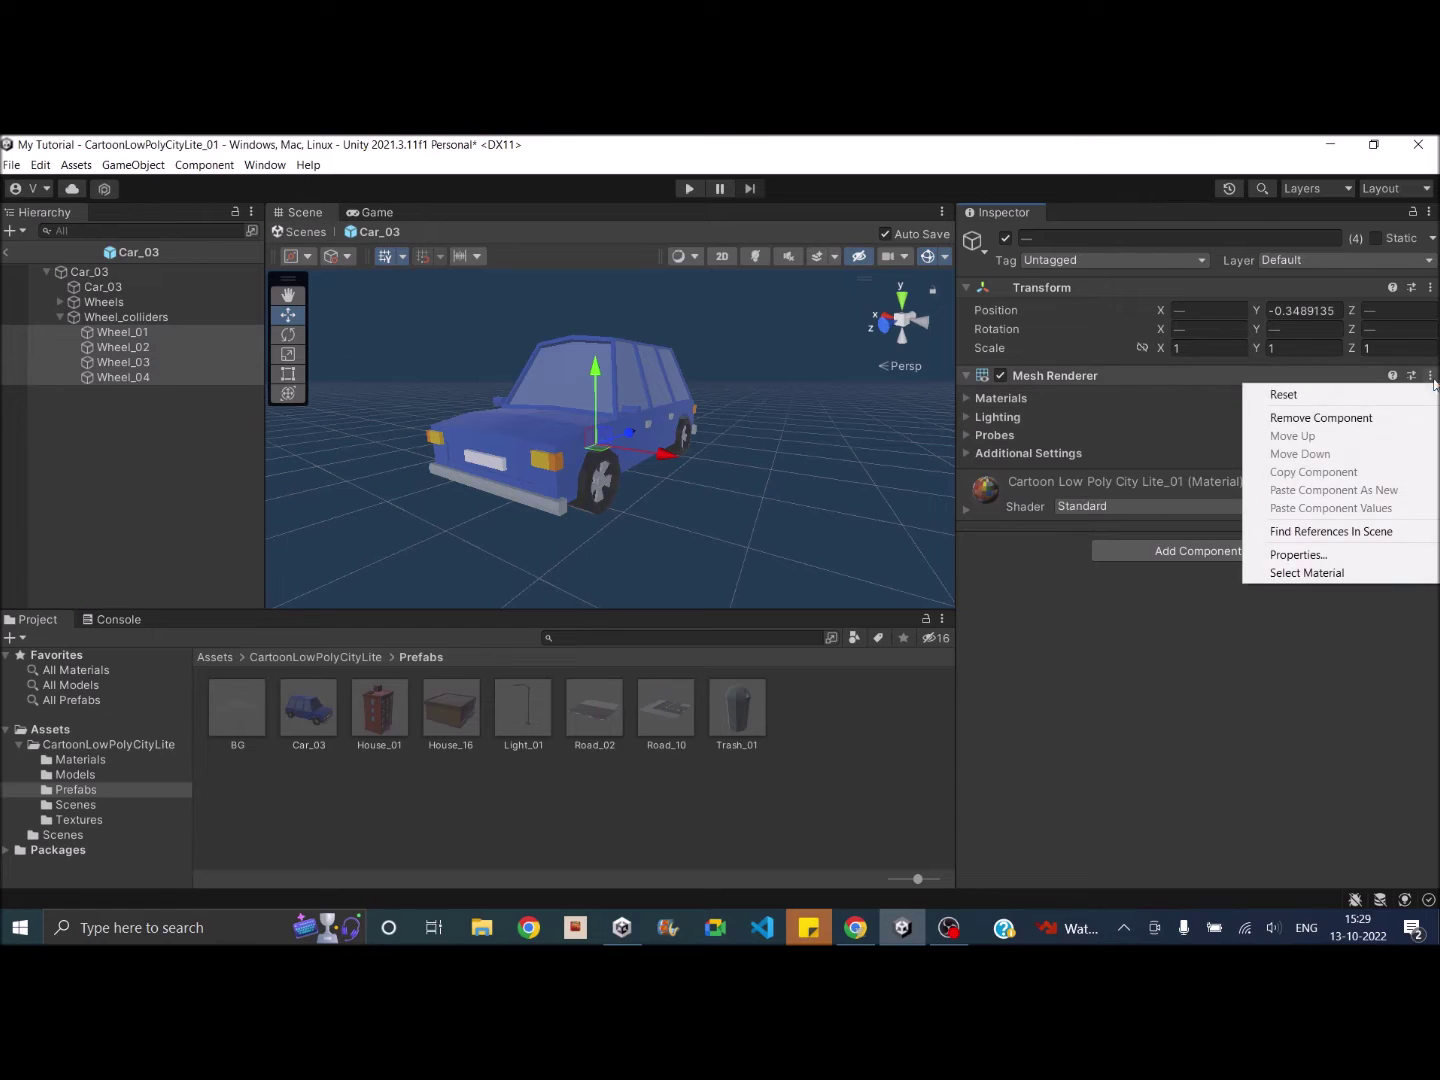
{"action": "left_click", "coordinate": [1365, 422]}
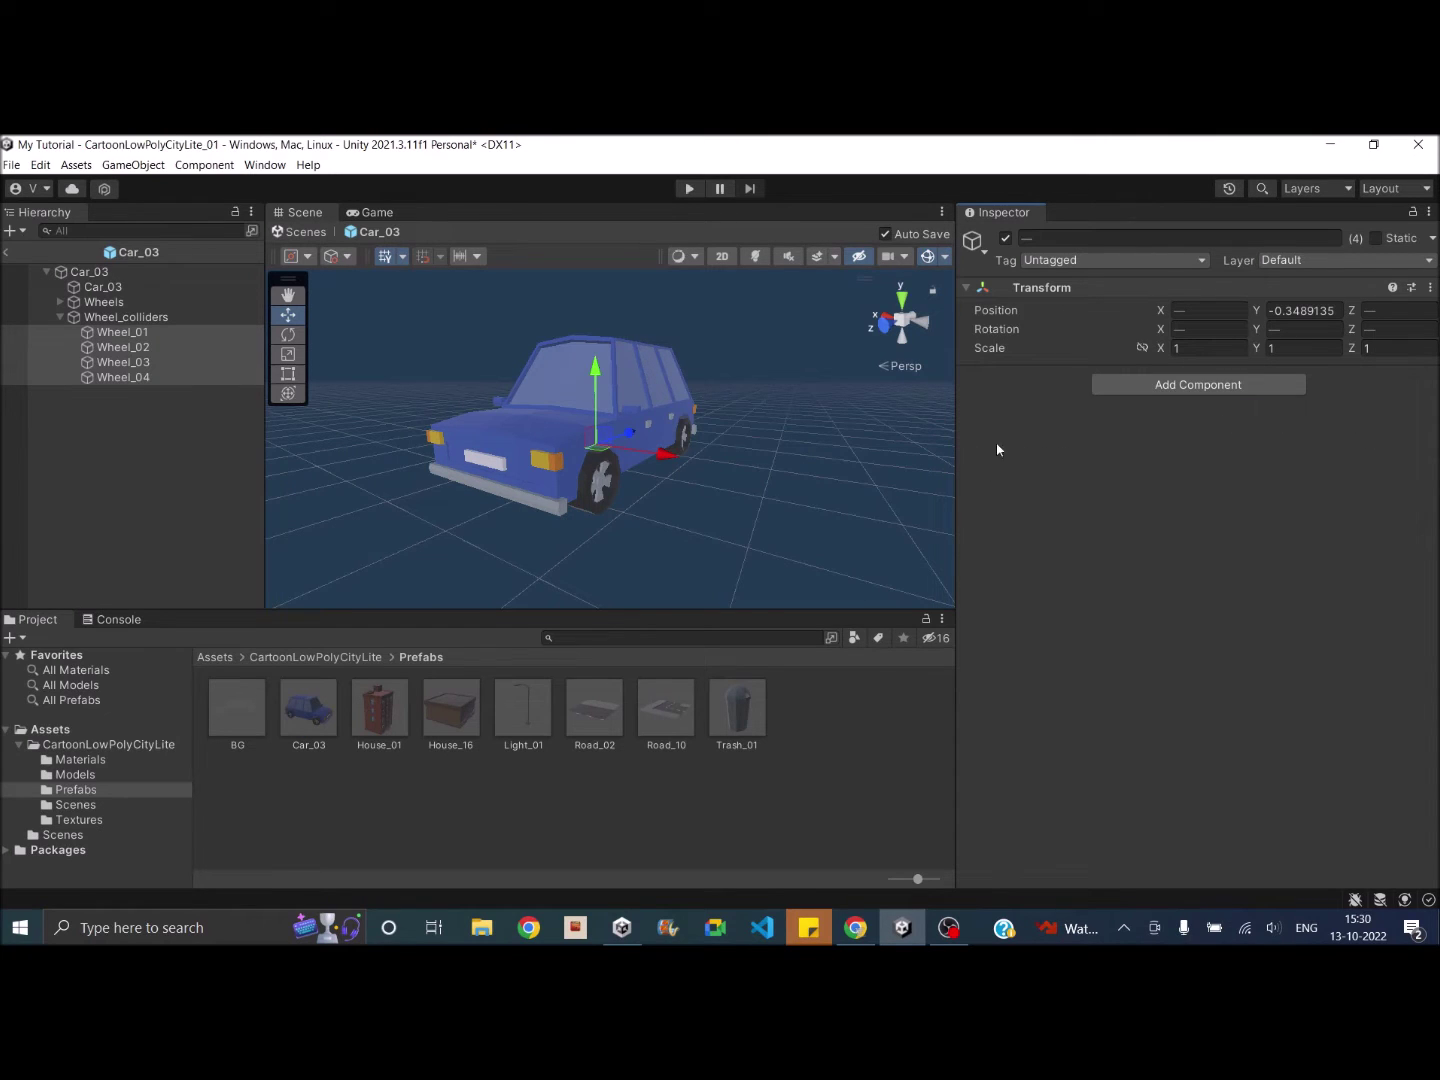
Step: Add a Wheel Collider to the four wheels and check their outlines around the car
{"action": "left_click", "coordinate": [1146, 385]}
{"action": "type", "text": "whe"}
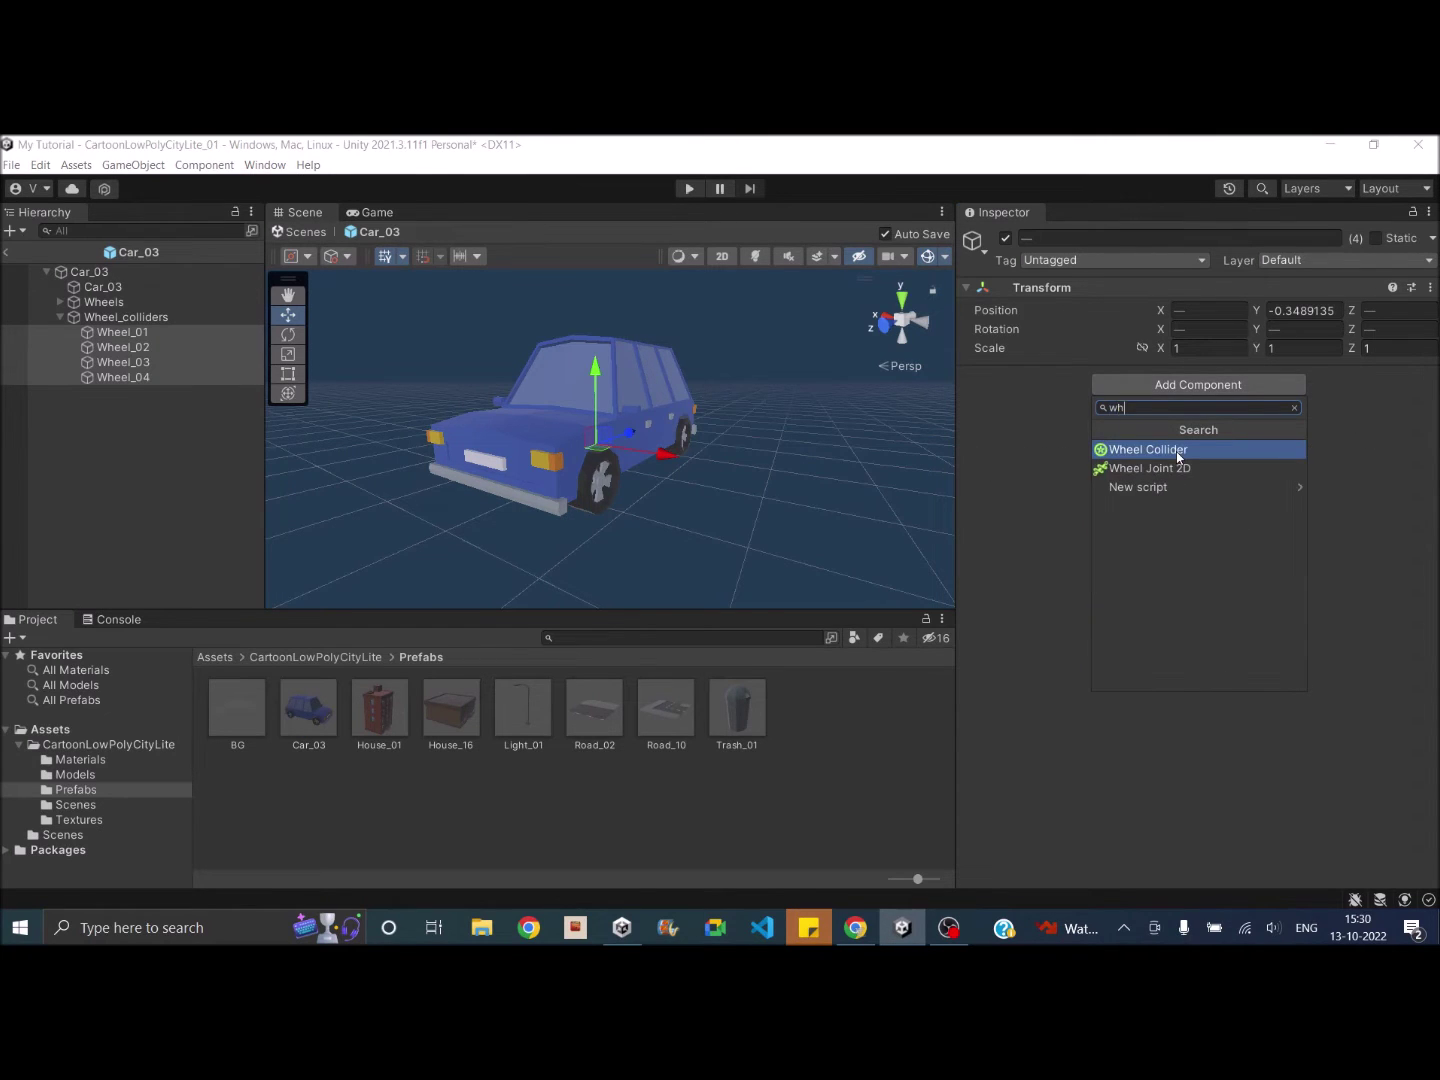
{"action": "left_click", "coordinate": [1177, 451]}
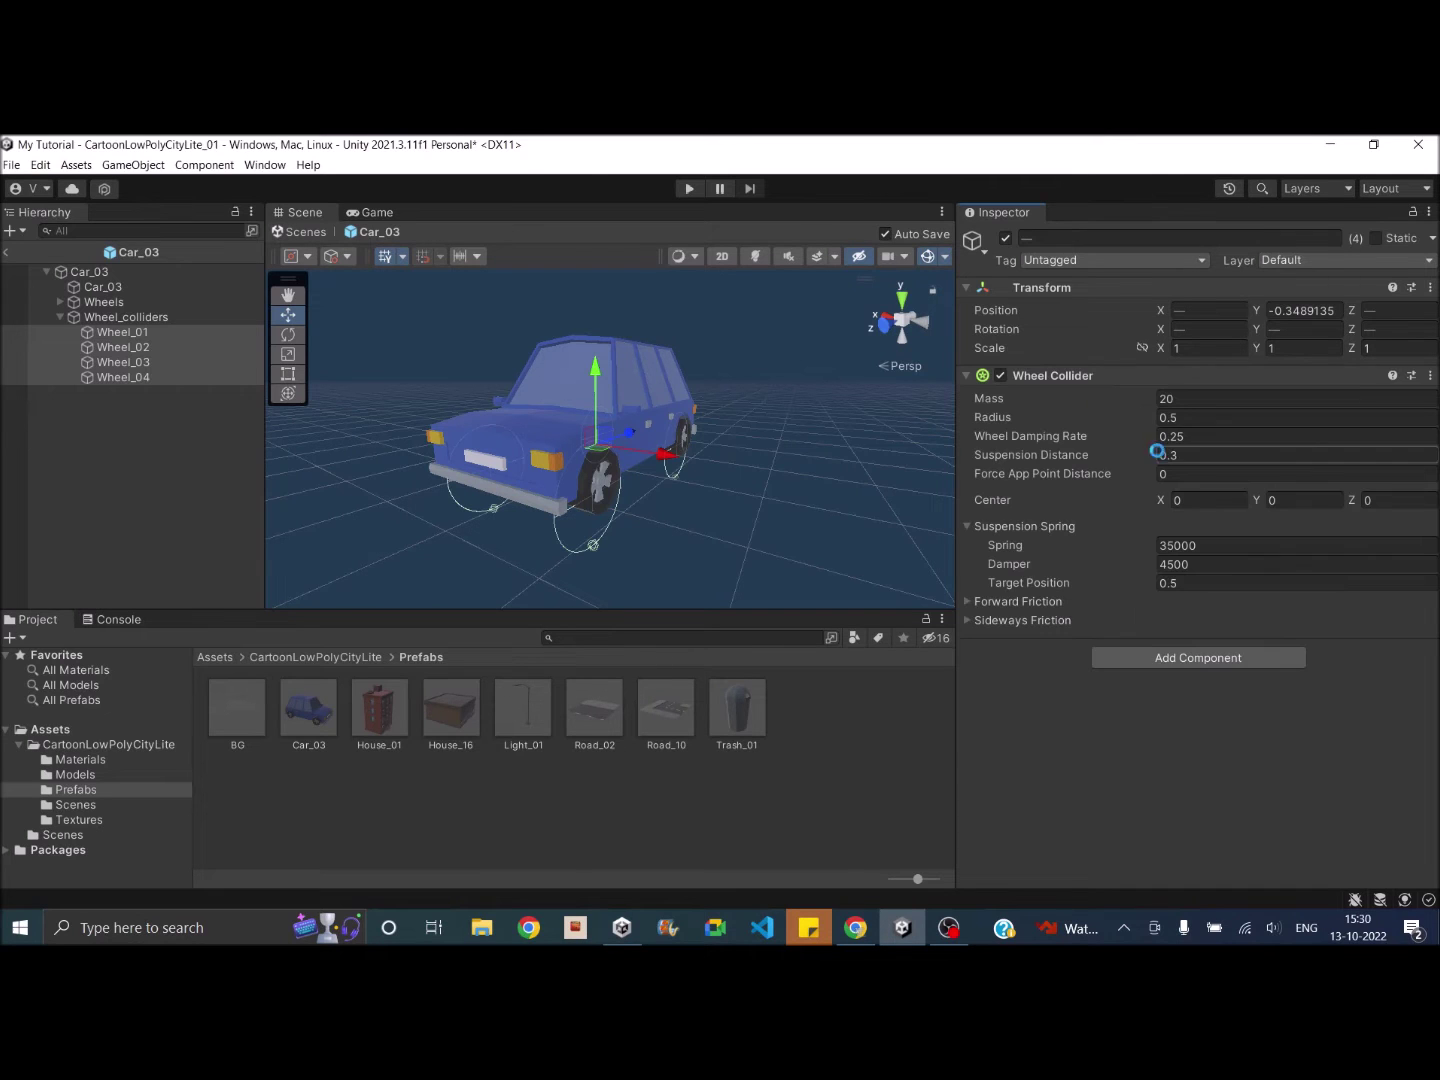
{"action": "left_click_drag", "start_coordinate": [632, 507], "coordinate": [560, 460], "text": "alt"}
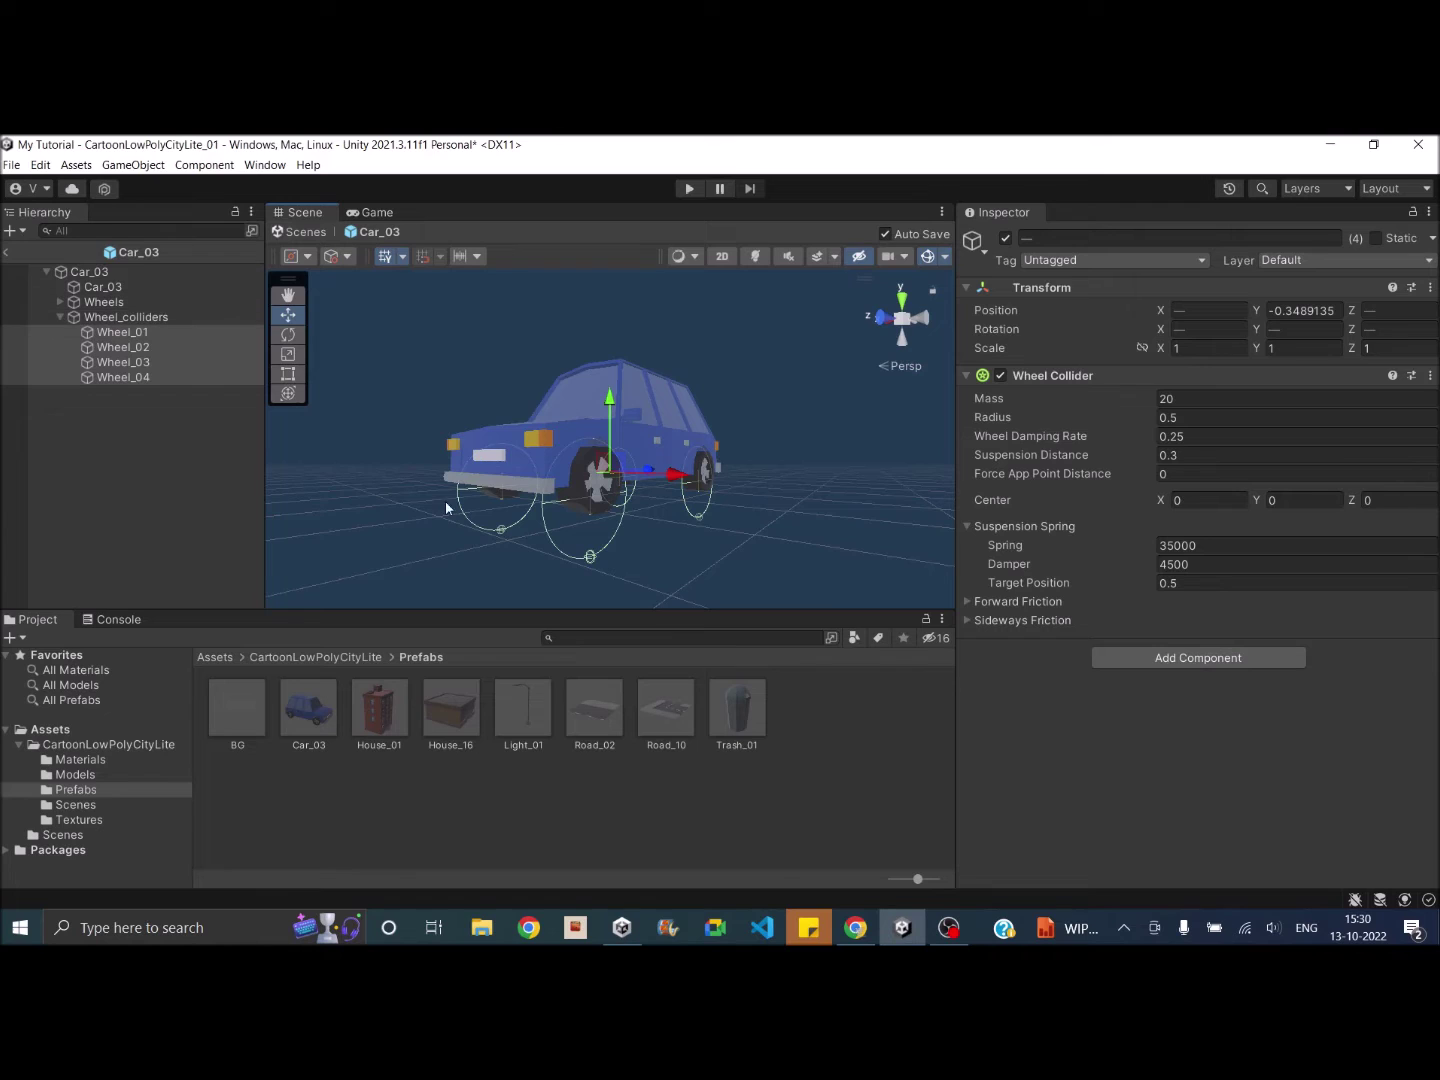
{"action": "left_click", "coordinate": [100, 272]}
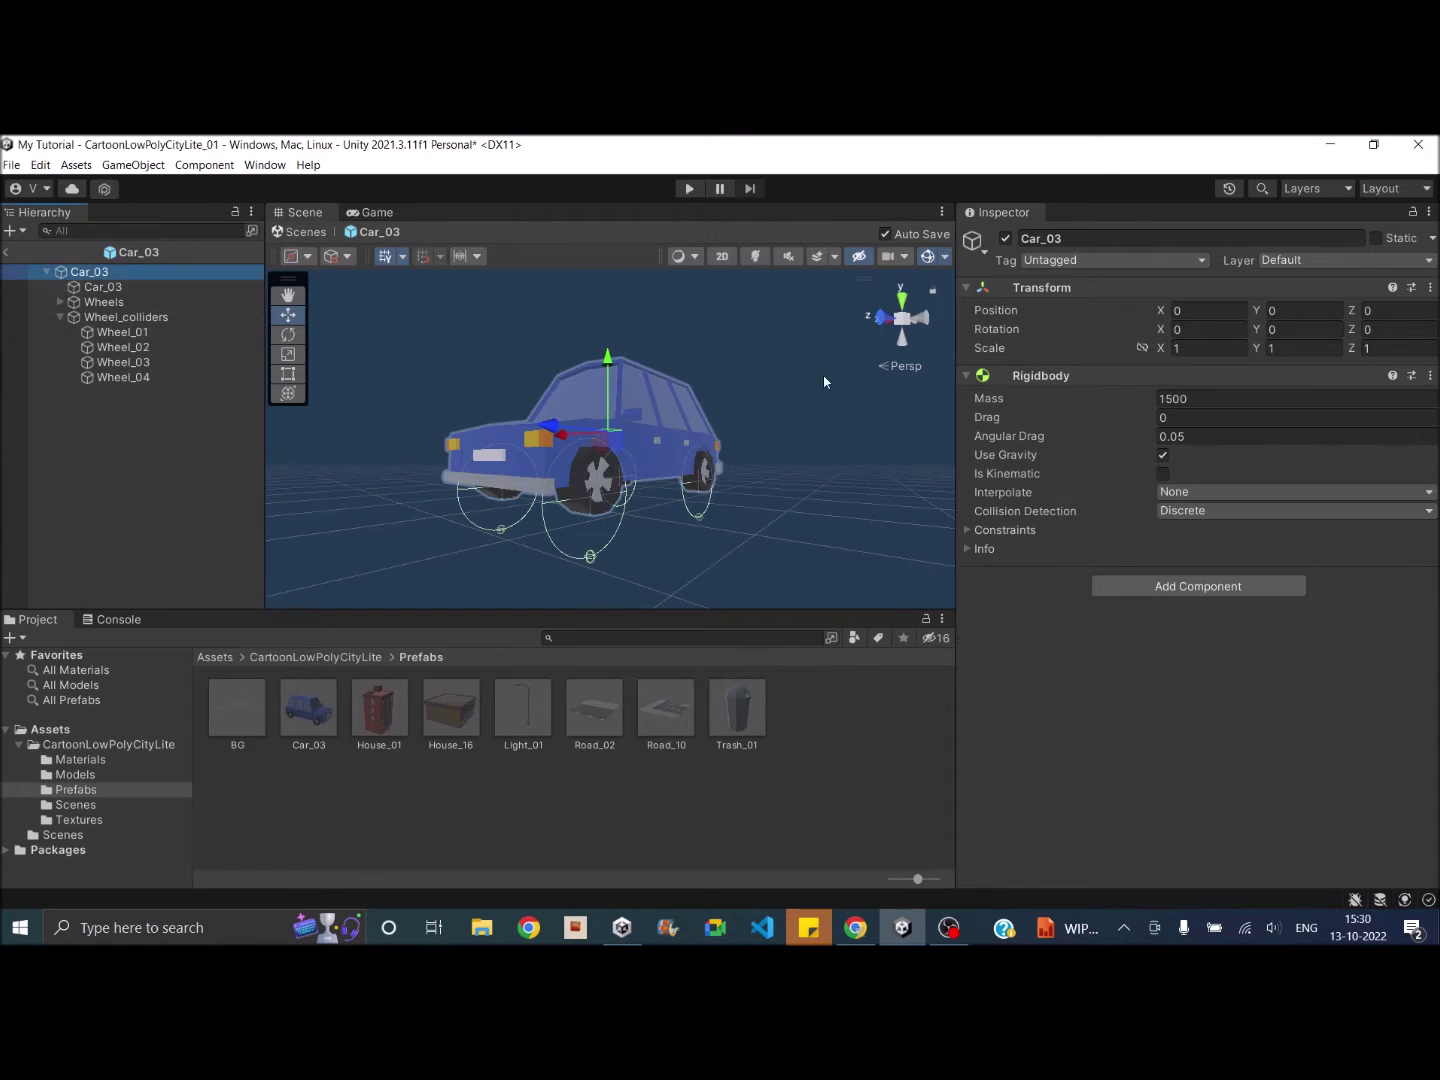
Step: Replace Car_03's Rigidbody with a new default one (mass 1), then reselect the wheel colliders
{"action": "left_click", "coordinate": [1429, 376]}
{"action": "left_click", "coordinate": [1400, 418]}
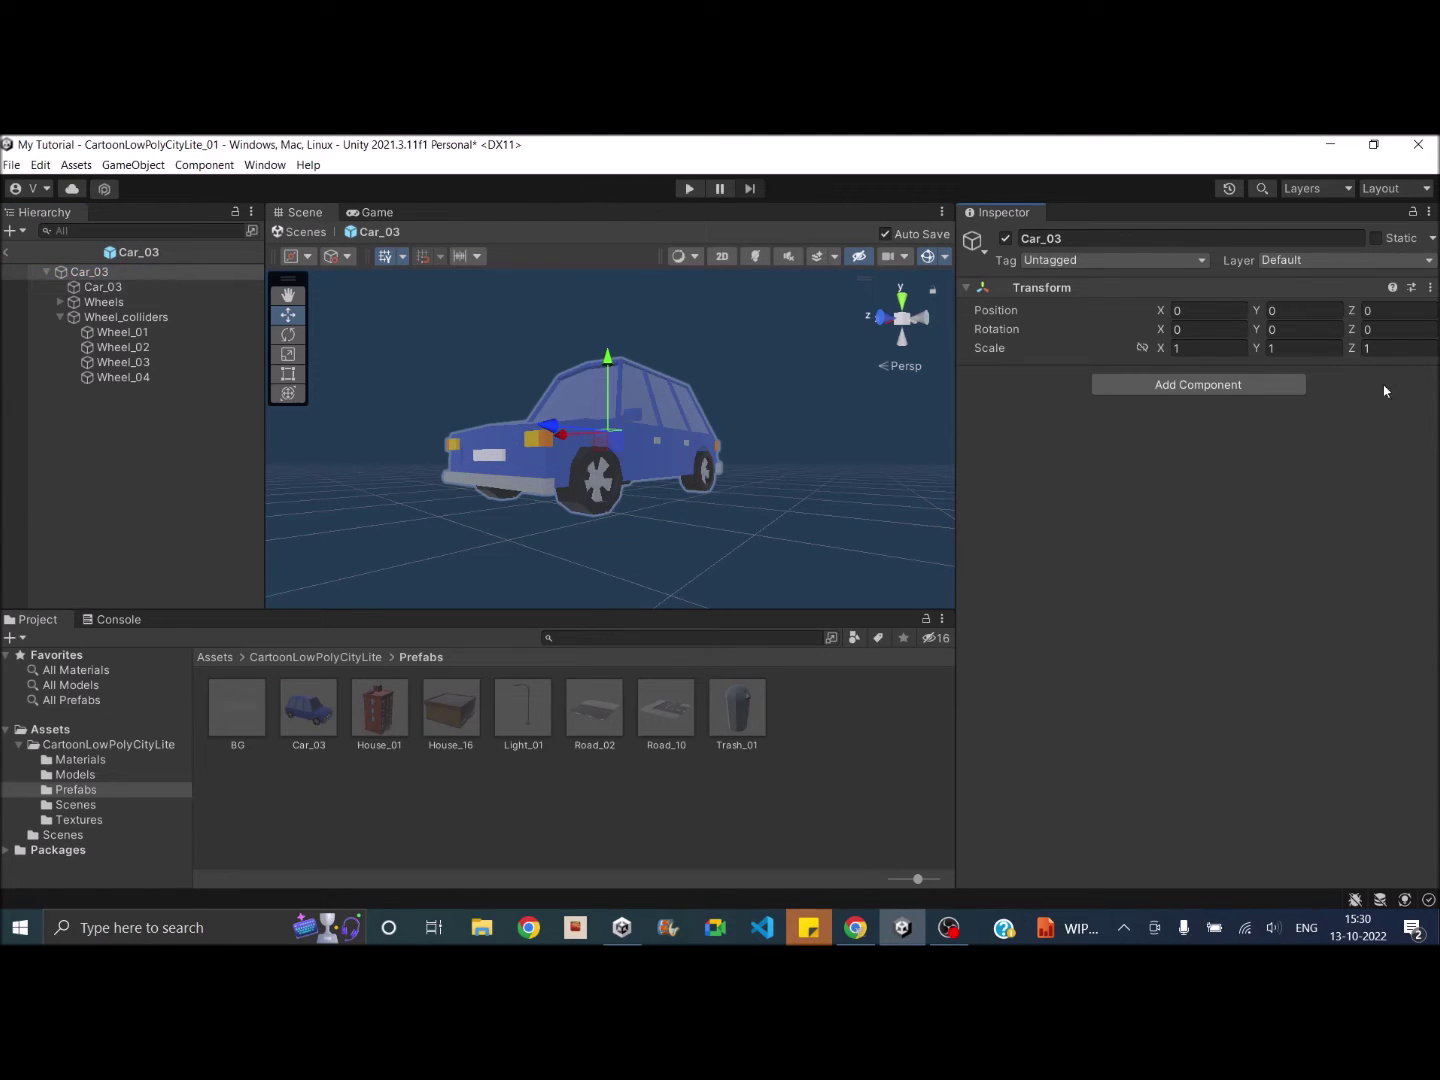
{"action": "left_click", "coordinate": [1235, 388]}
{"action": "type", "text": "rig"}
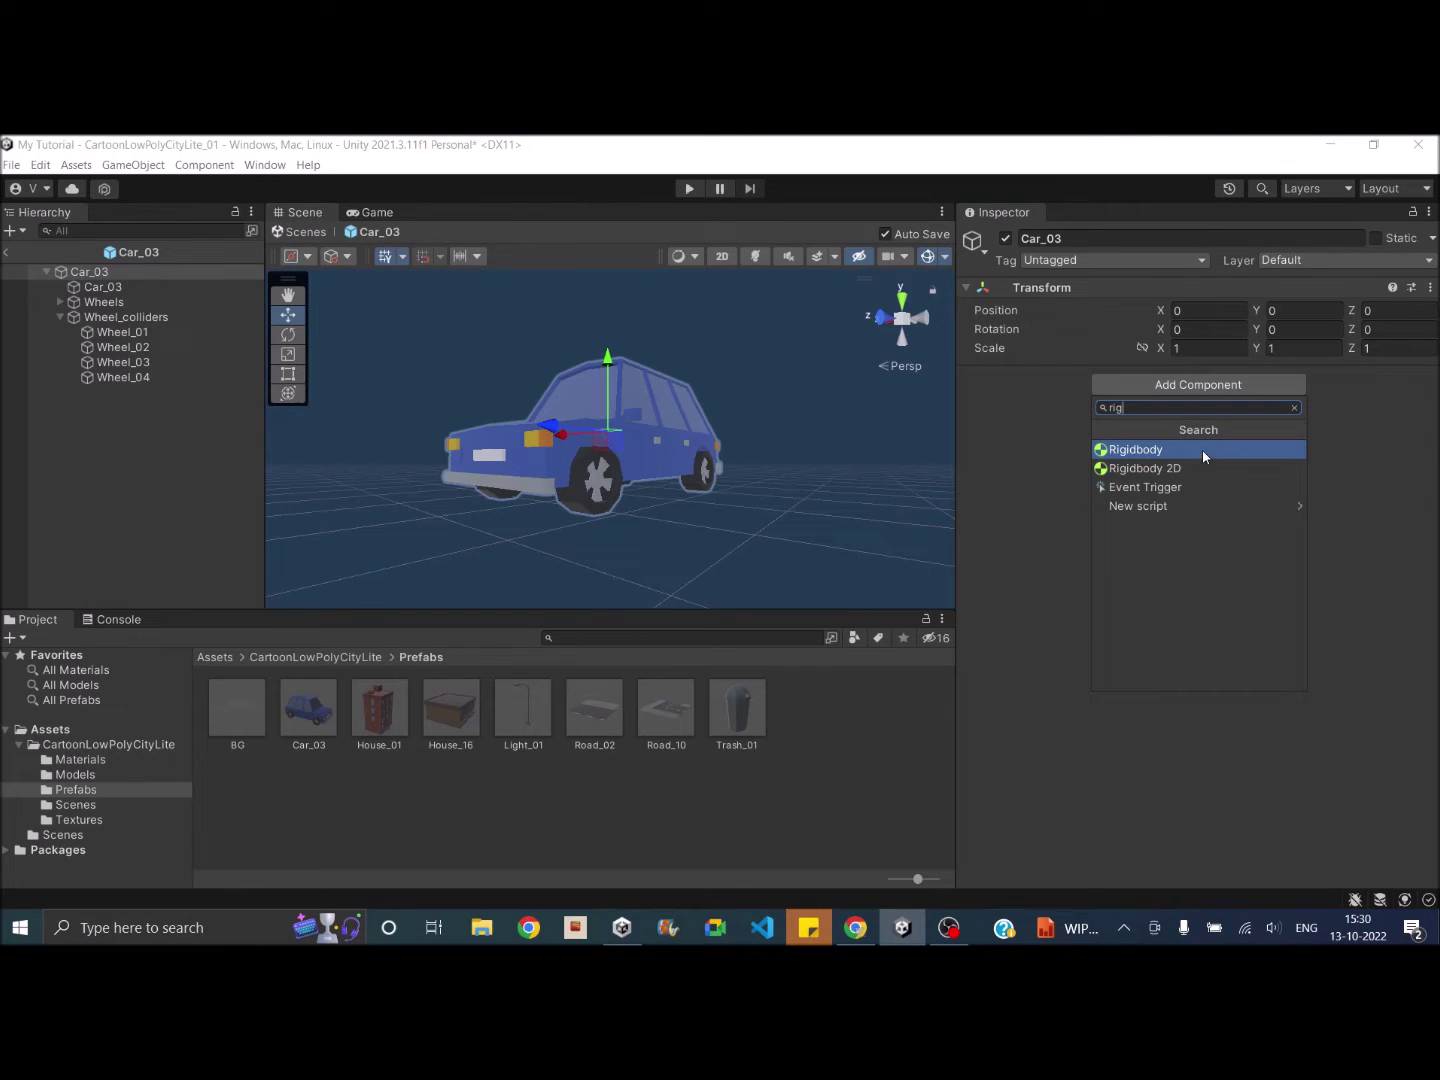
{"action": "left_click", "coordinate": [1203, 452]}
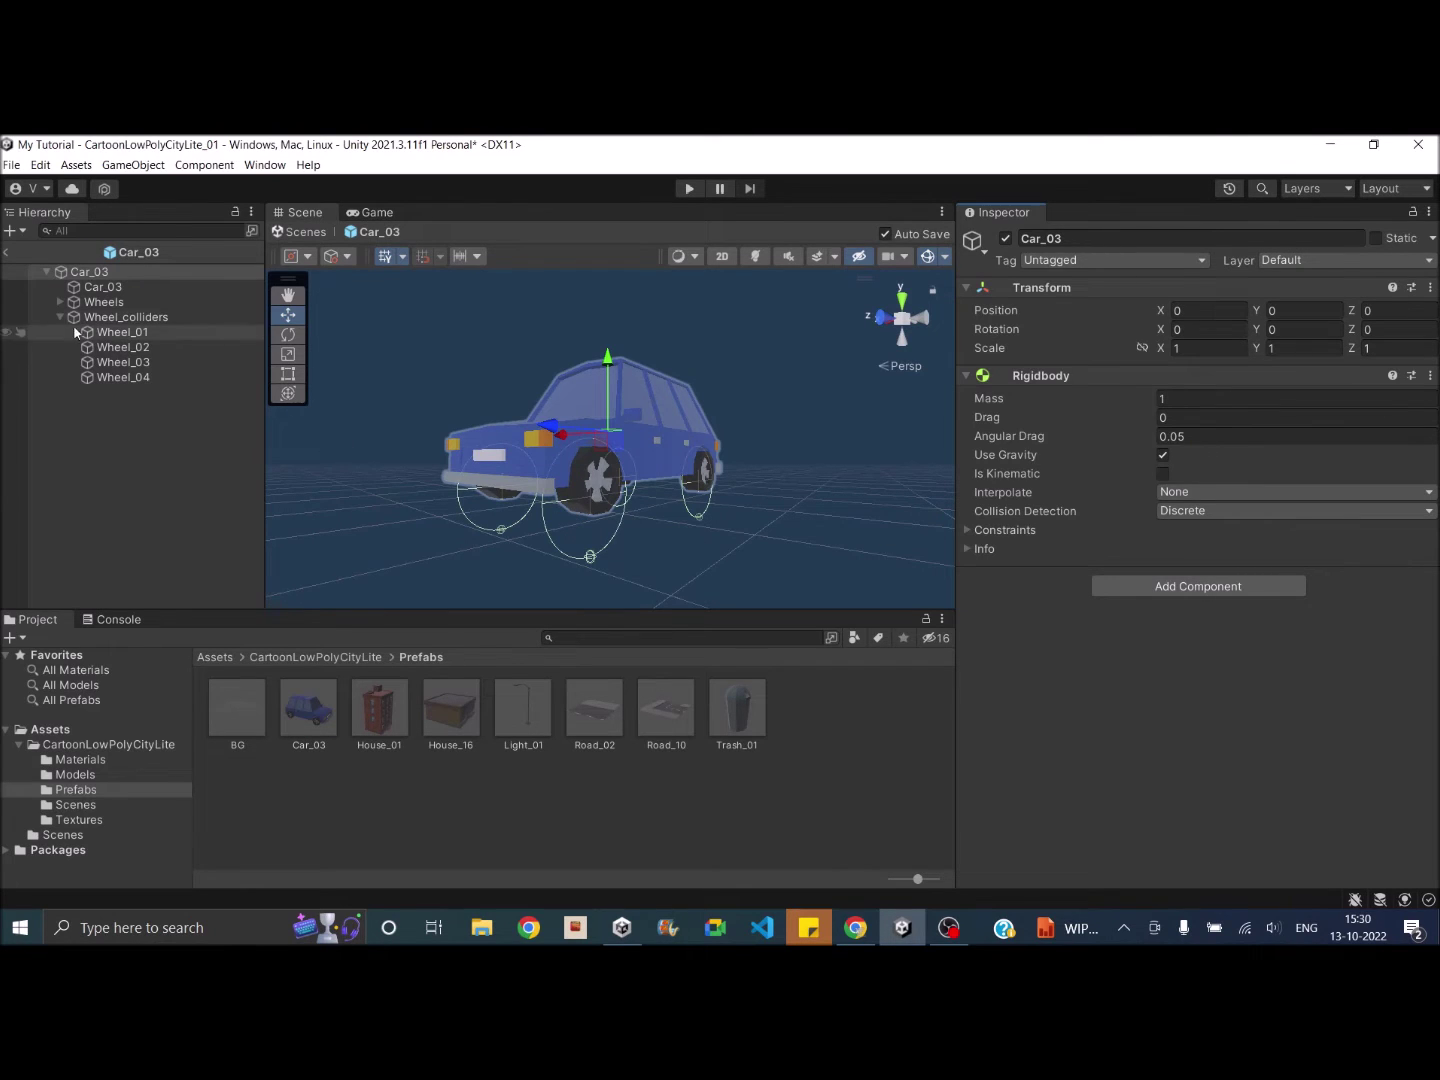
{"action": "left_click", "coordinate": [120, 332]}
{"action": "left_click", "coordinate": [139, 380], "text": "shift"}
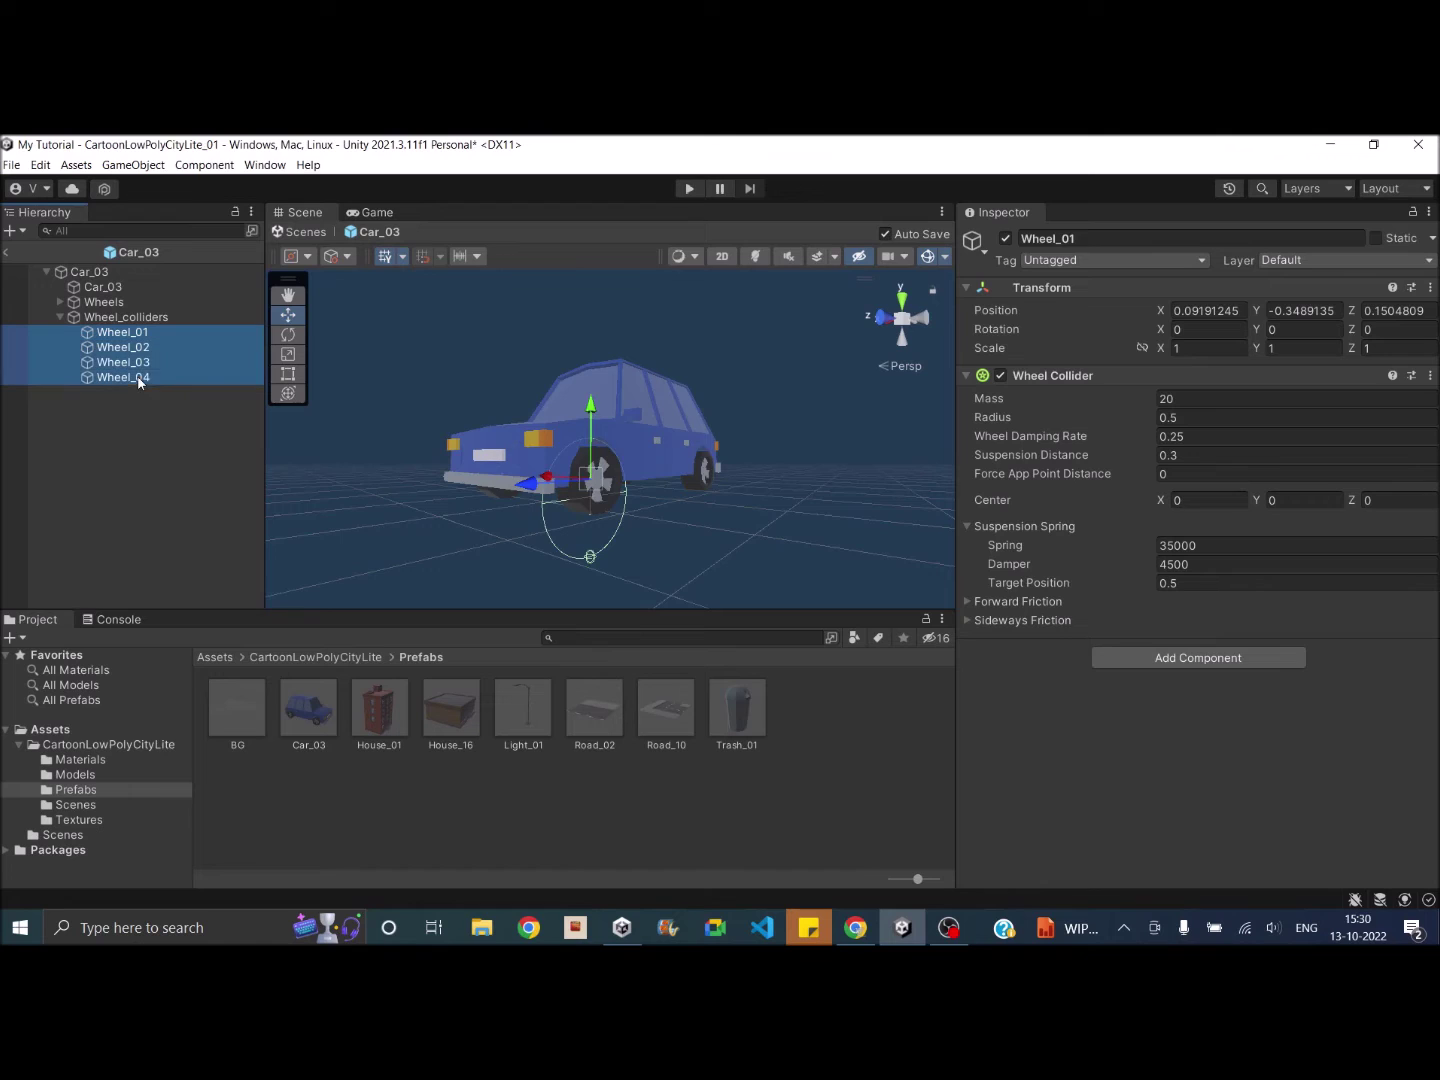
Step: Adjust gizmo visibility and select Wheel_01–Wheel_04 under Wheel_colliders
{"action": "left_click", "coordinate": [947, 263]}
{"action": "scroll", "coordinate": [1043, 702], "scroll_direction": "down", "scroll_amount": 10}
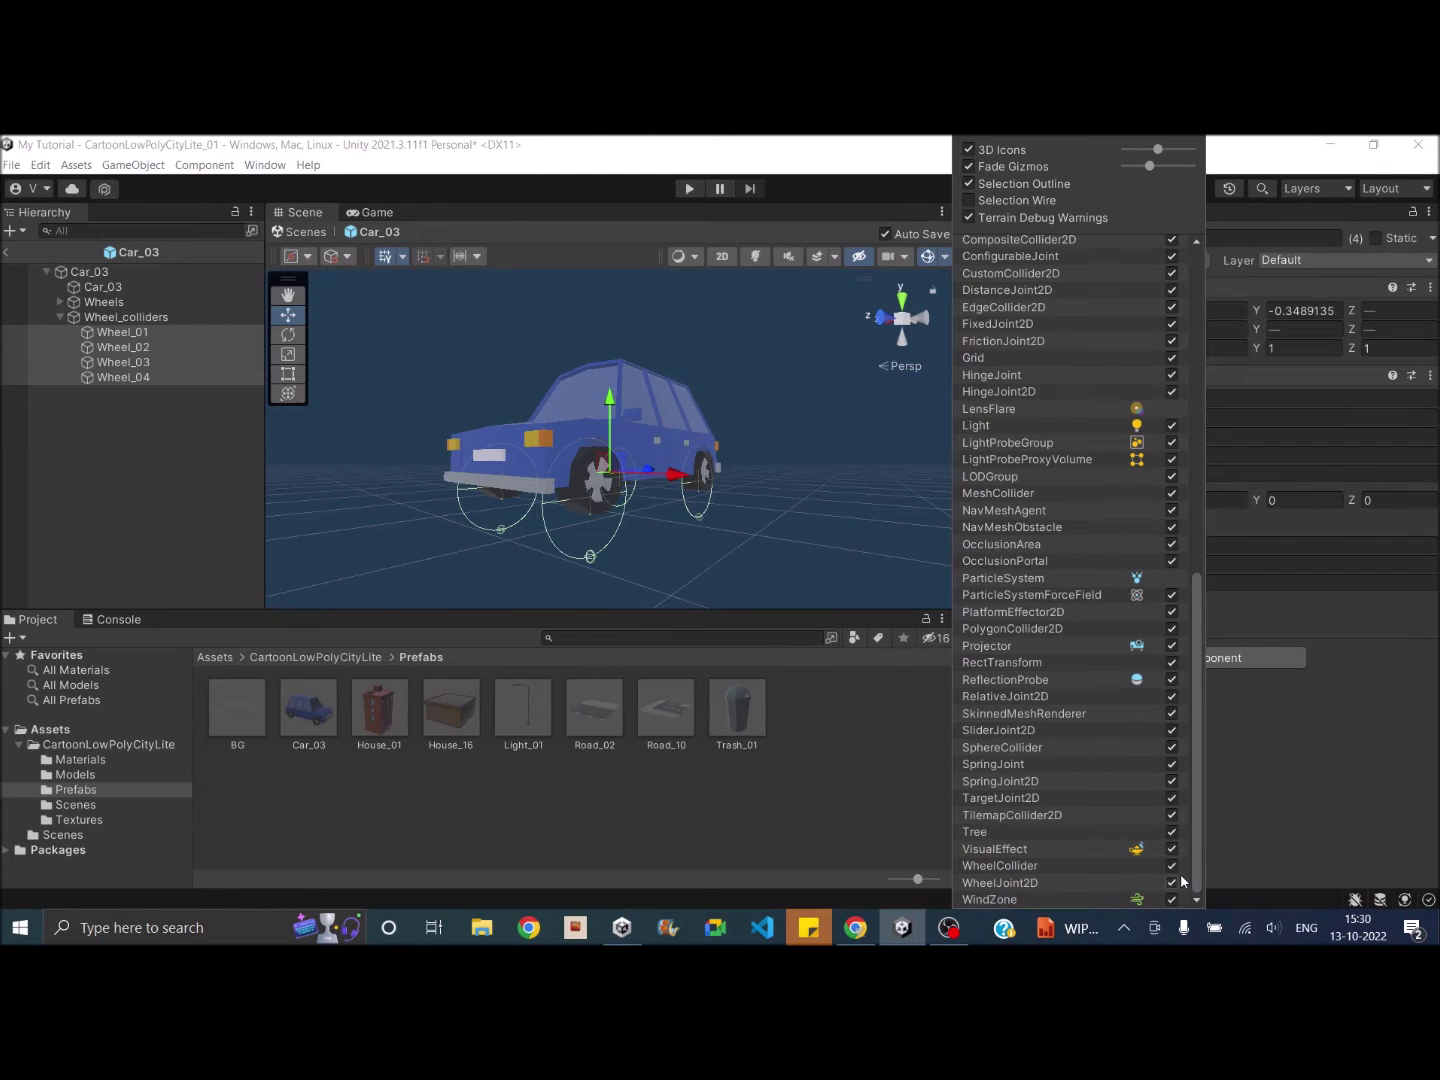
{"action": "left_click", "coordinate": [145, 451]}
{"action": "left_click", "coordinate": [140, 333]}
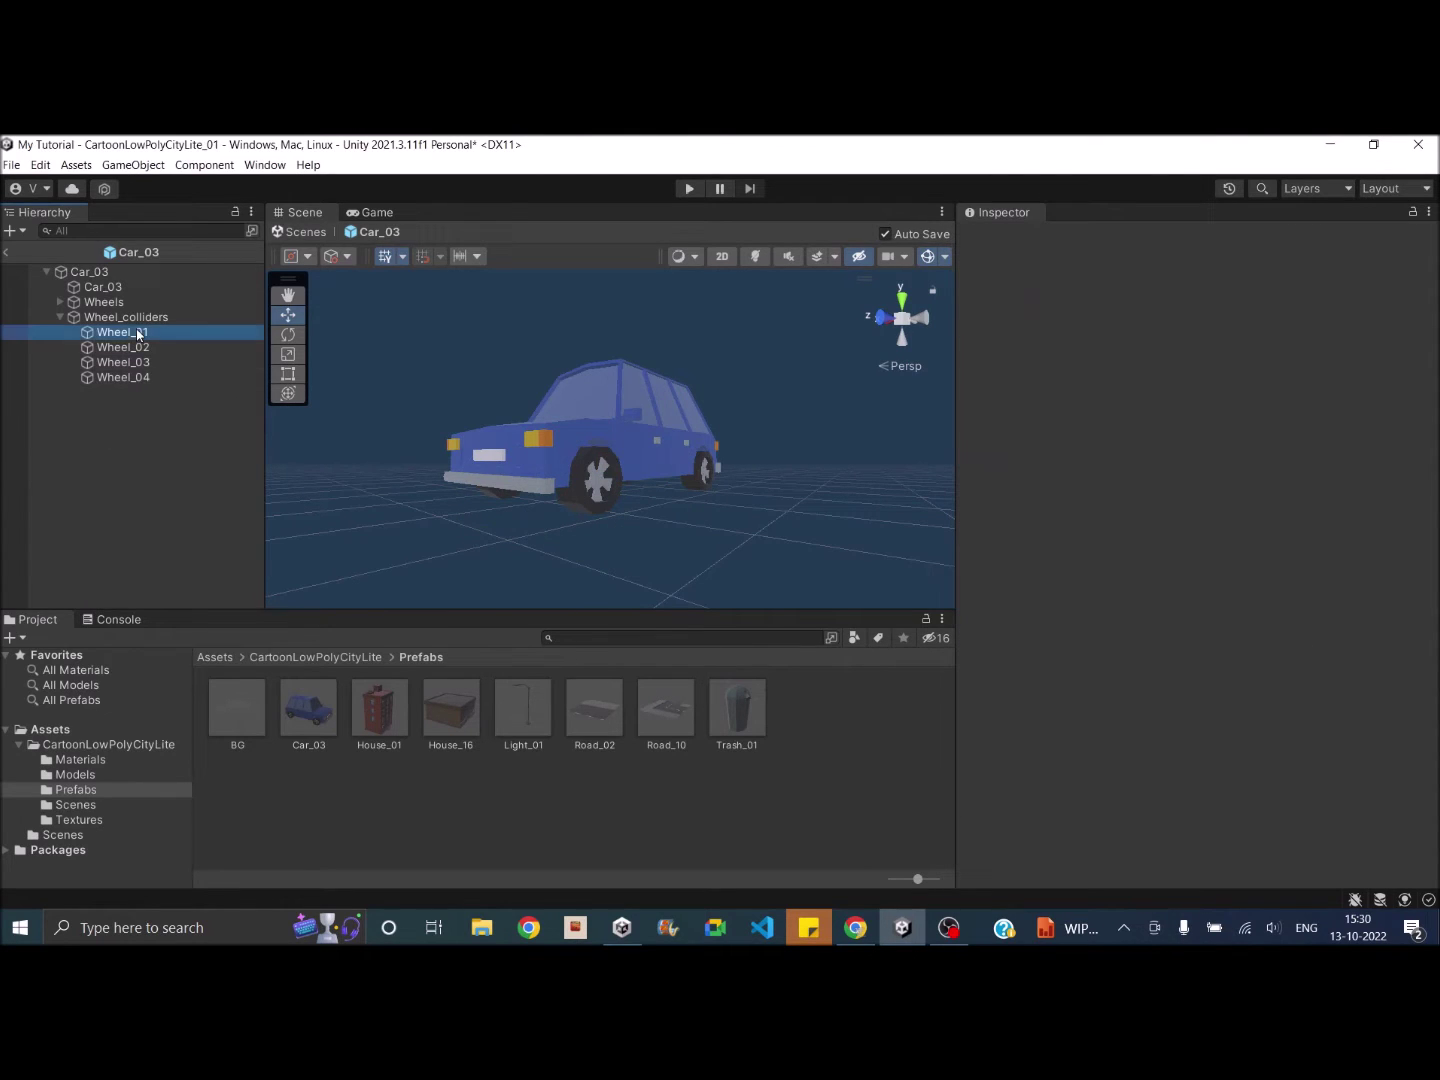
{"action": "left_click", "coordinate": [150, 379], "text": "shift"}
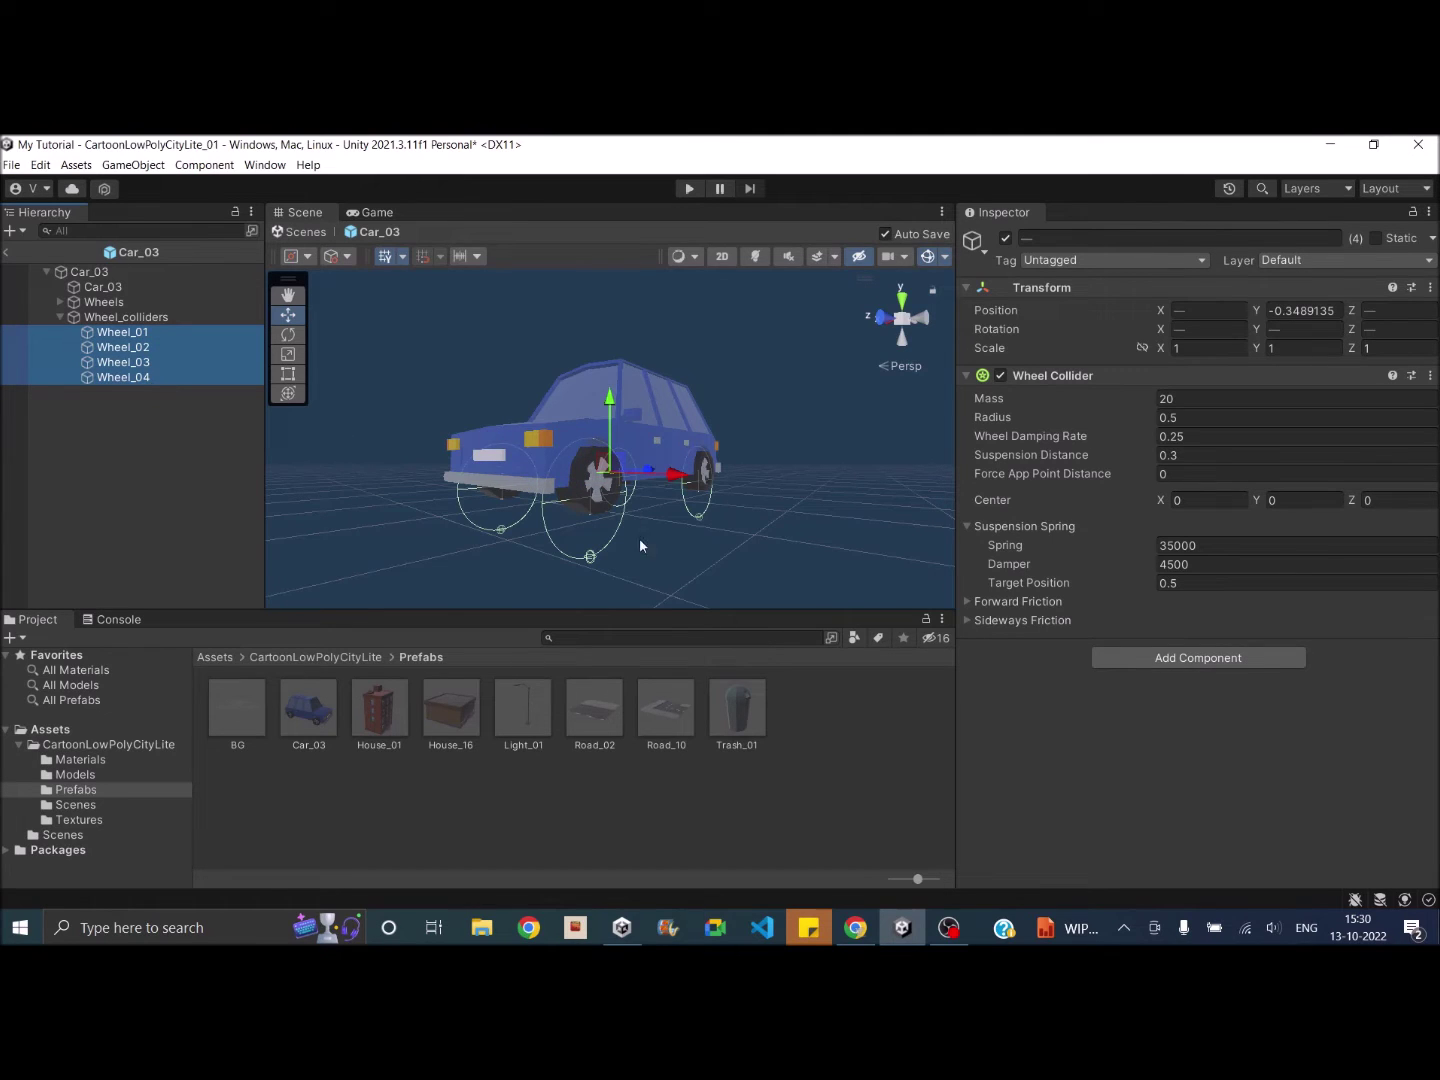
{"action": "left_click_drag", "start_coordinate": [676, 472], "coordinate": [530, 468], "text": "alt"}
{"action": "scroll", "coordinate": [530, 468], "scroll_direction": "up", "scroll_amount": 5, "text": "alt"}
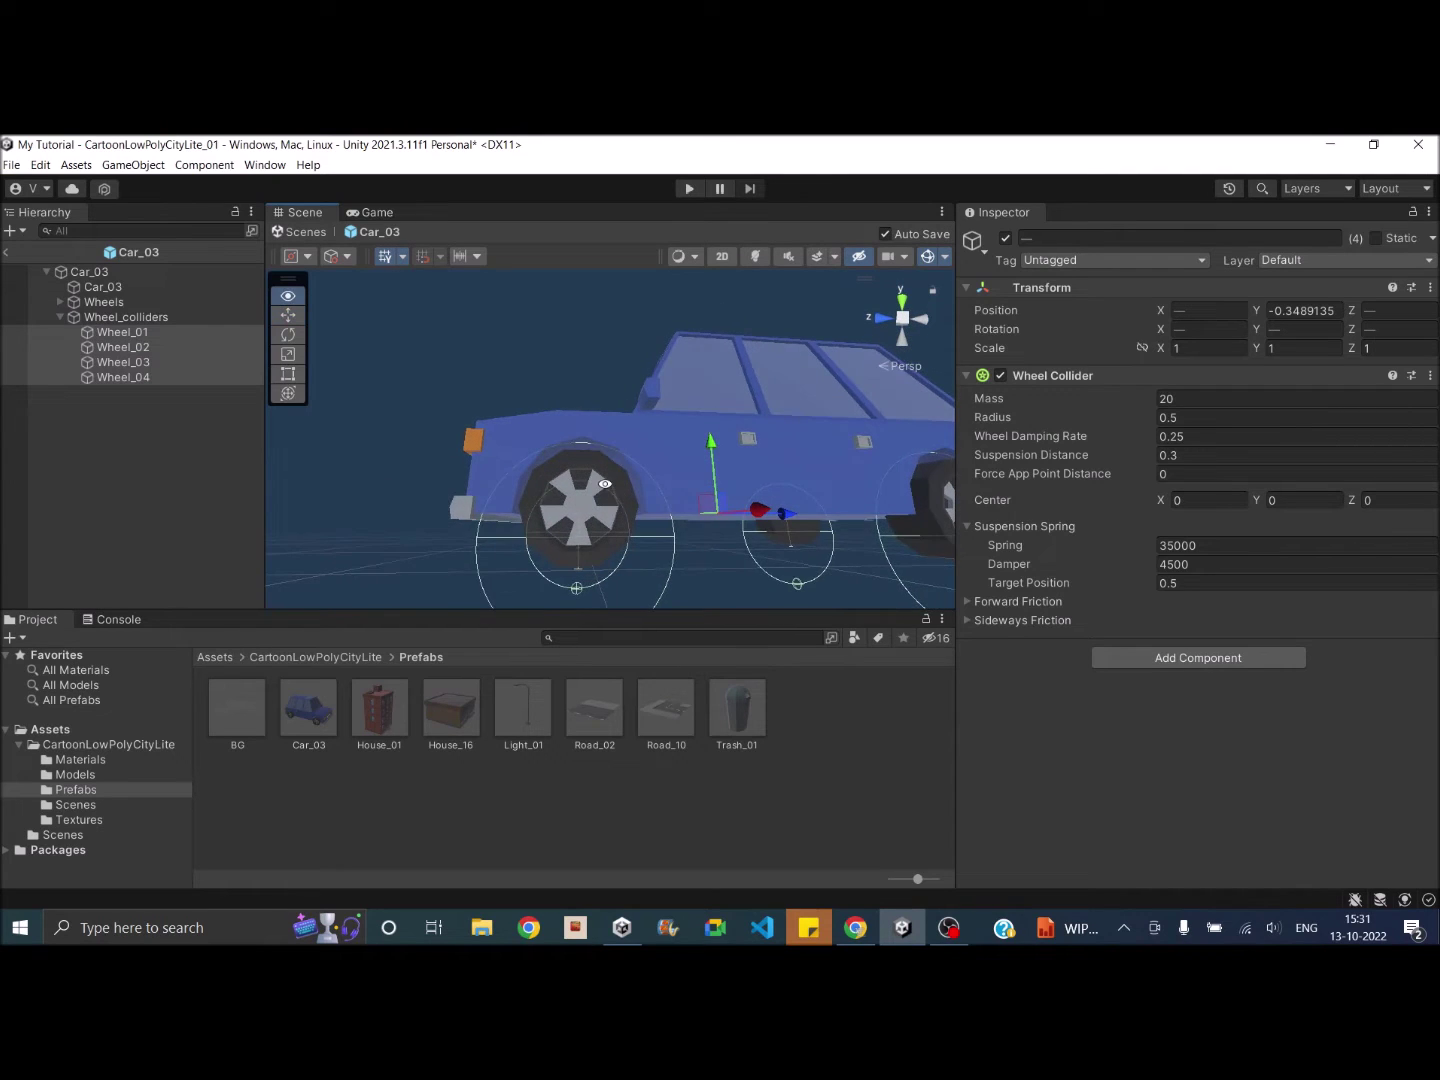
{"action": "scroll", "coordinate": [604, 484], "scroll_direction": "down", "scroll_amount": 5, "text": "alt"}
Step: Set the four Wheel Colliders to radius 0.3 and suspension distance 0.08
{"action": "left_click", "coordinate": [1167, 418]}
{"action": "left_click", "coordinate": [1191, 418]}
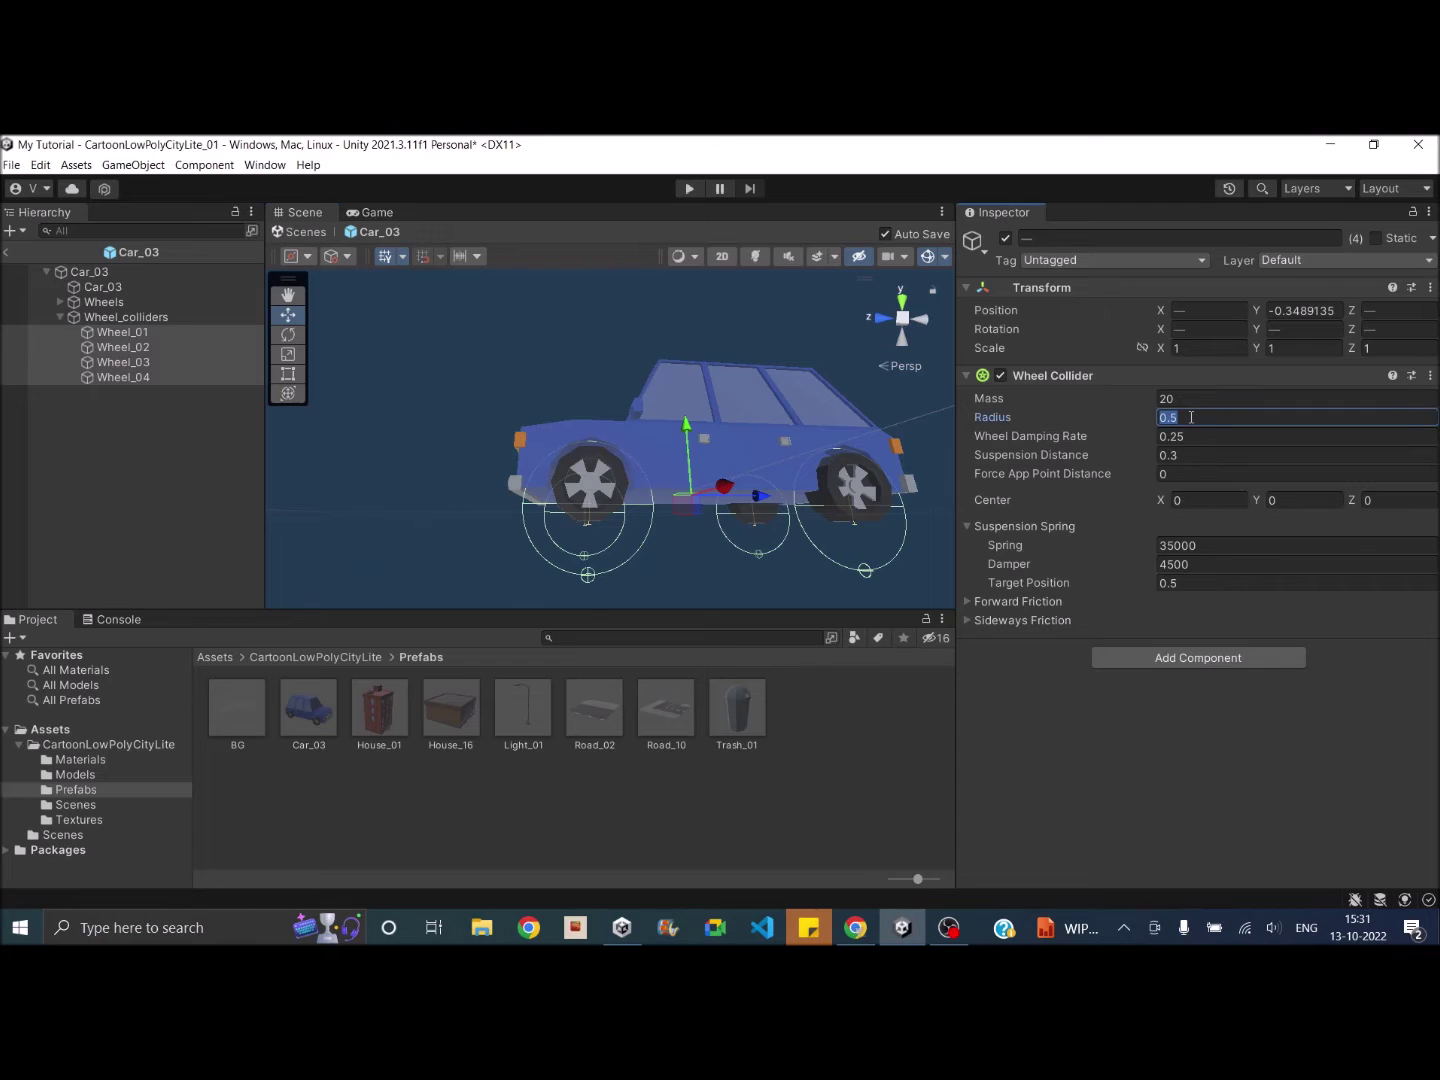
{"action": "type", "text": "0.3"}
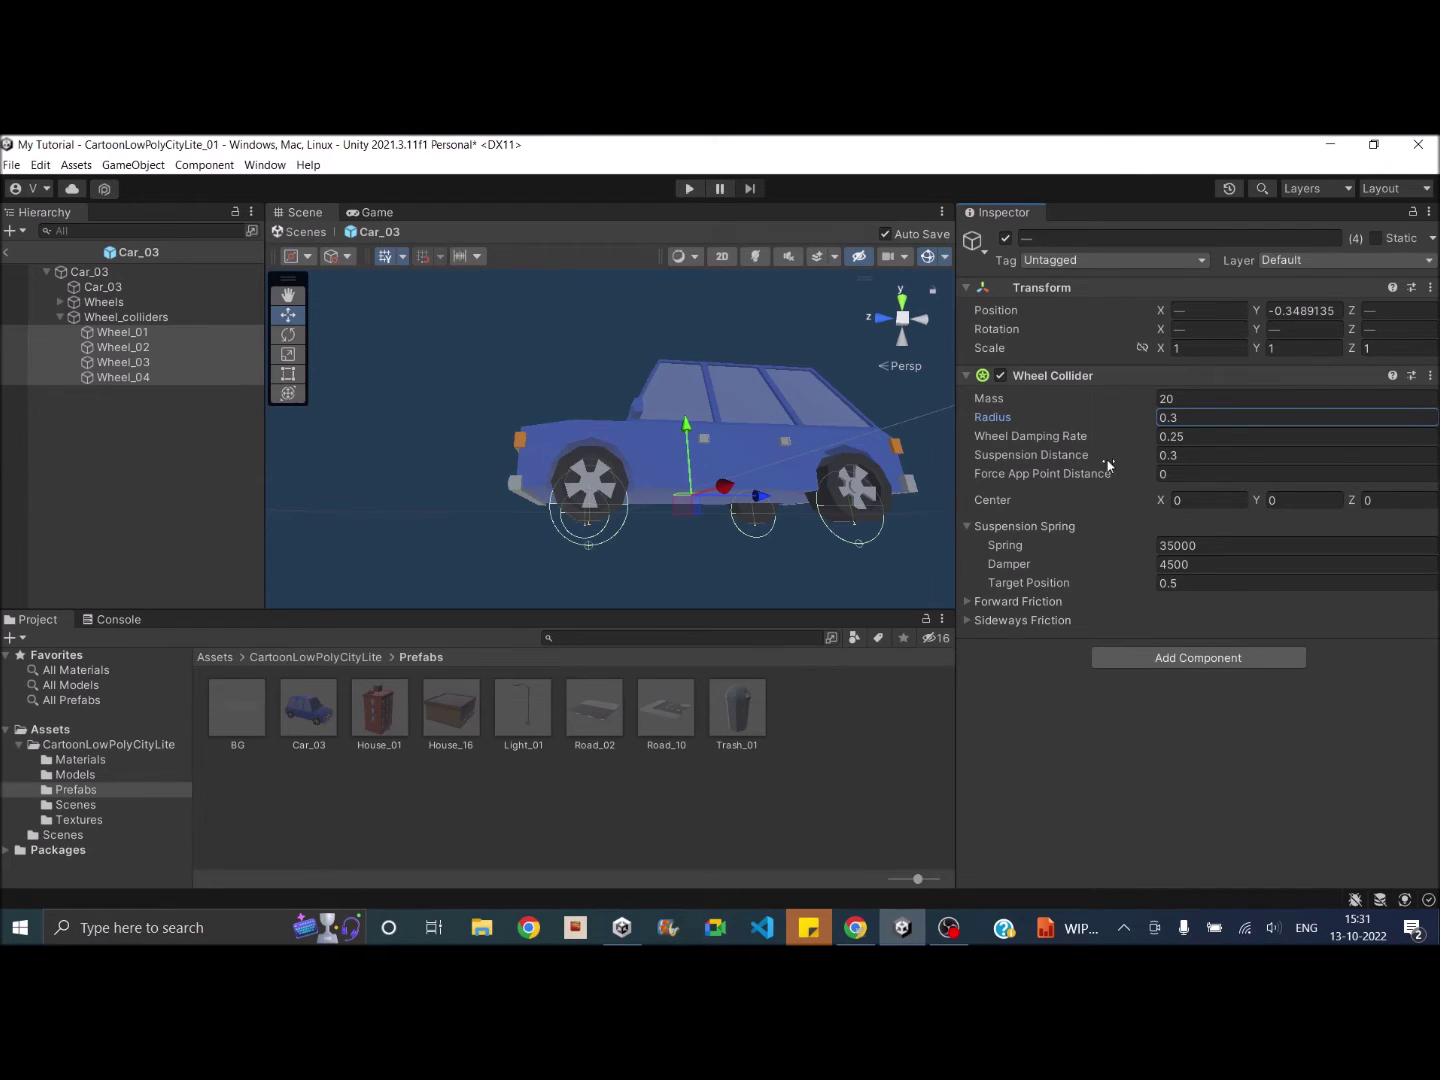
{"action": "left_click", "coordinate": [1158, 456]}
{"action": "type", "text": "0"}
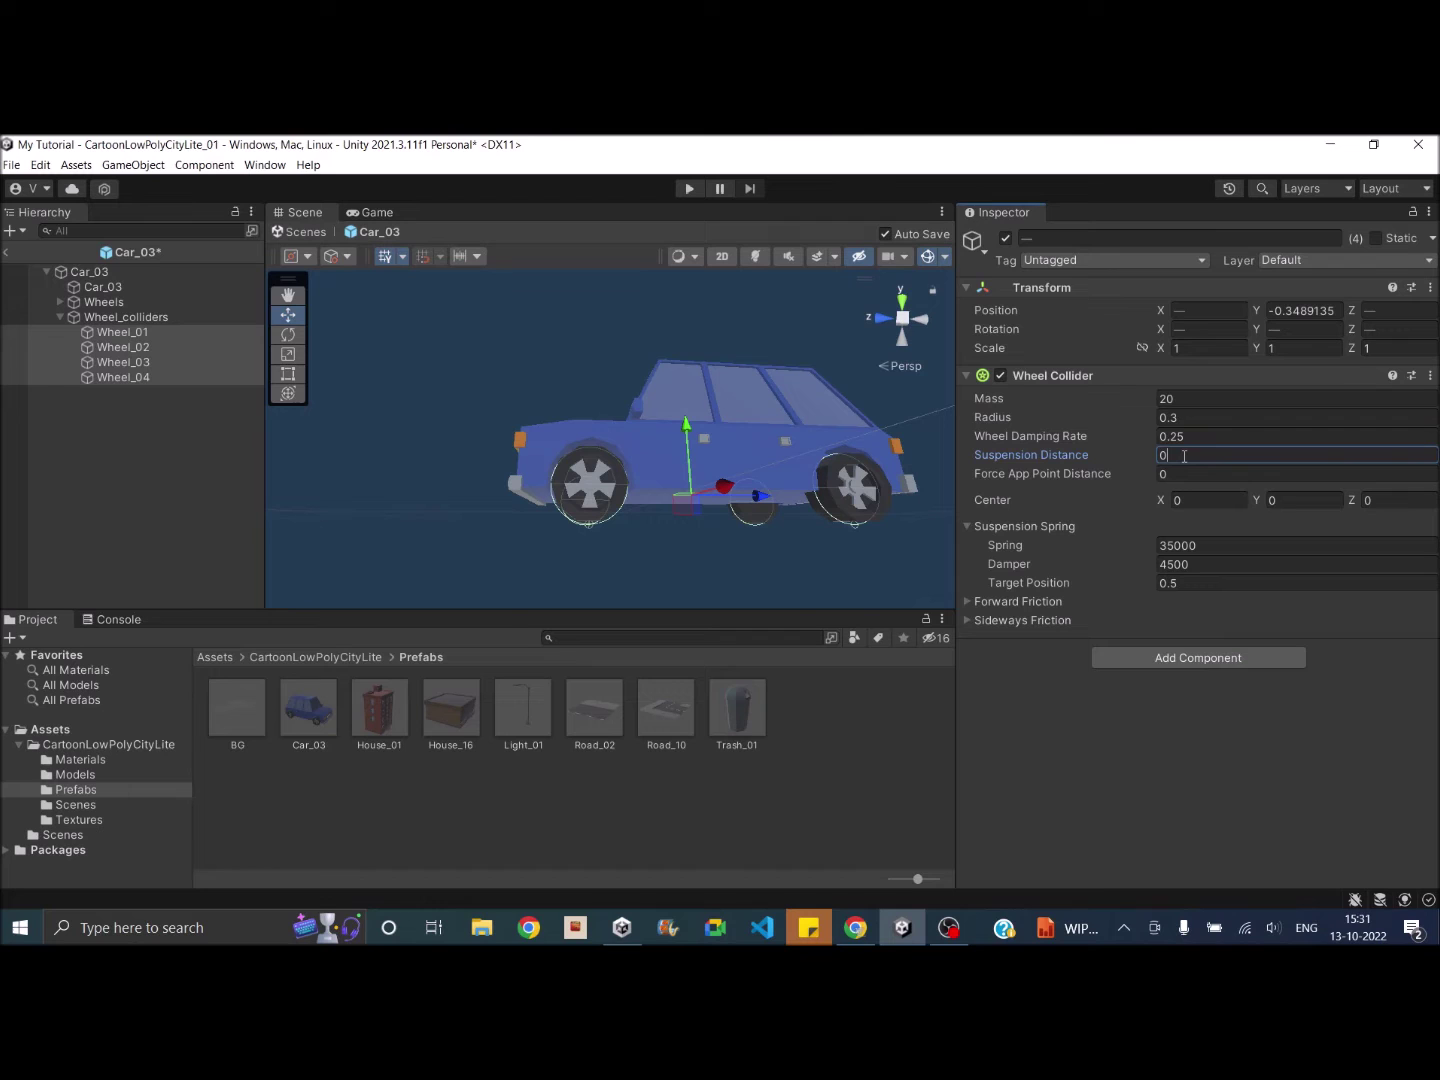
{"action": "scroll", "coordinate": [531, 476], "scroll_direction": "up", "scroll_amount": 5}
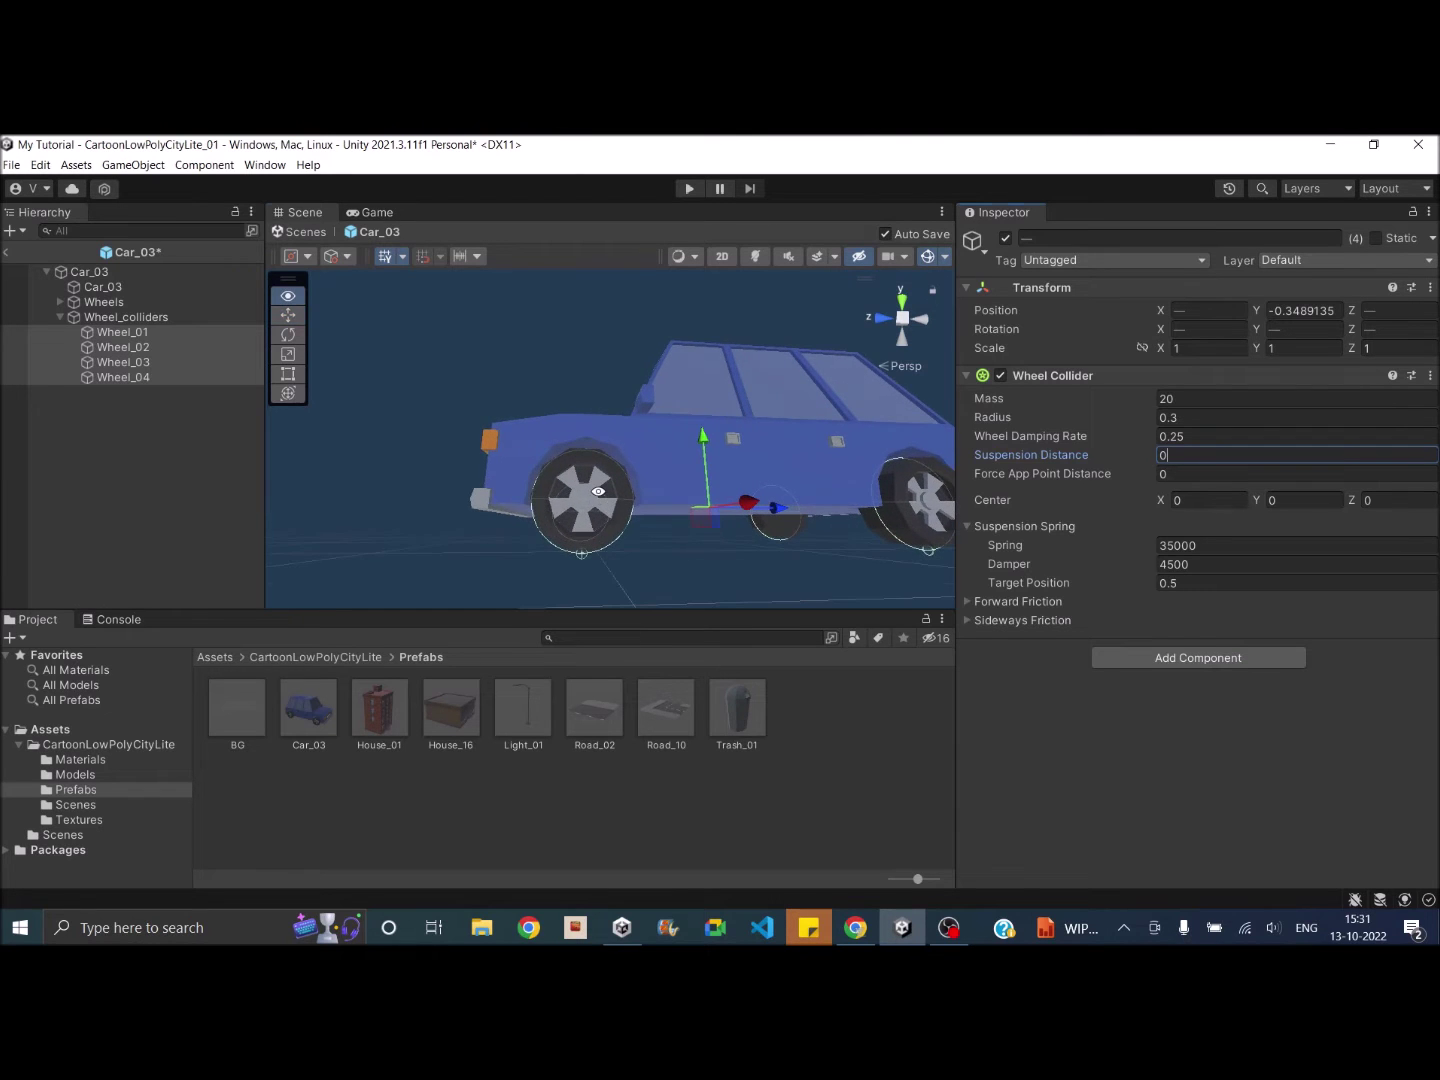
{"action": "left_click_drag", "start_coordinate": [594, 510], "coordinate": [1039, 554], "text": "alt"}
{"action": "left_click", "coordinate": [1175, 454]}
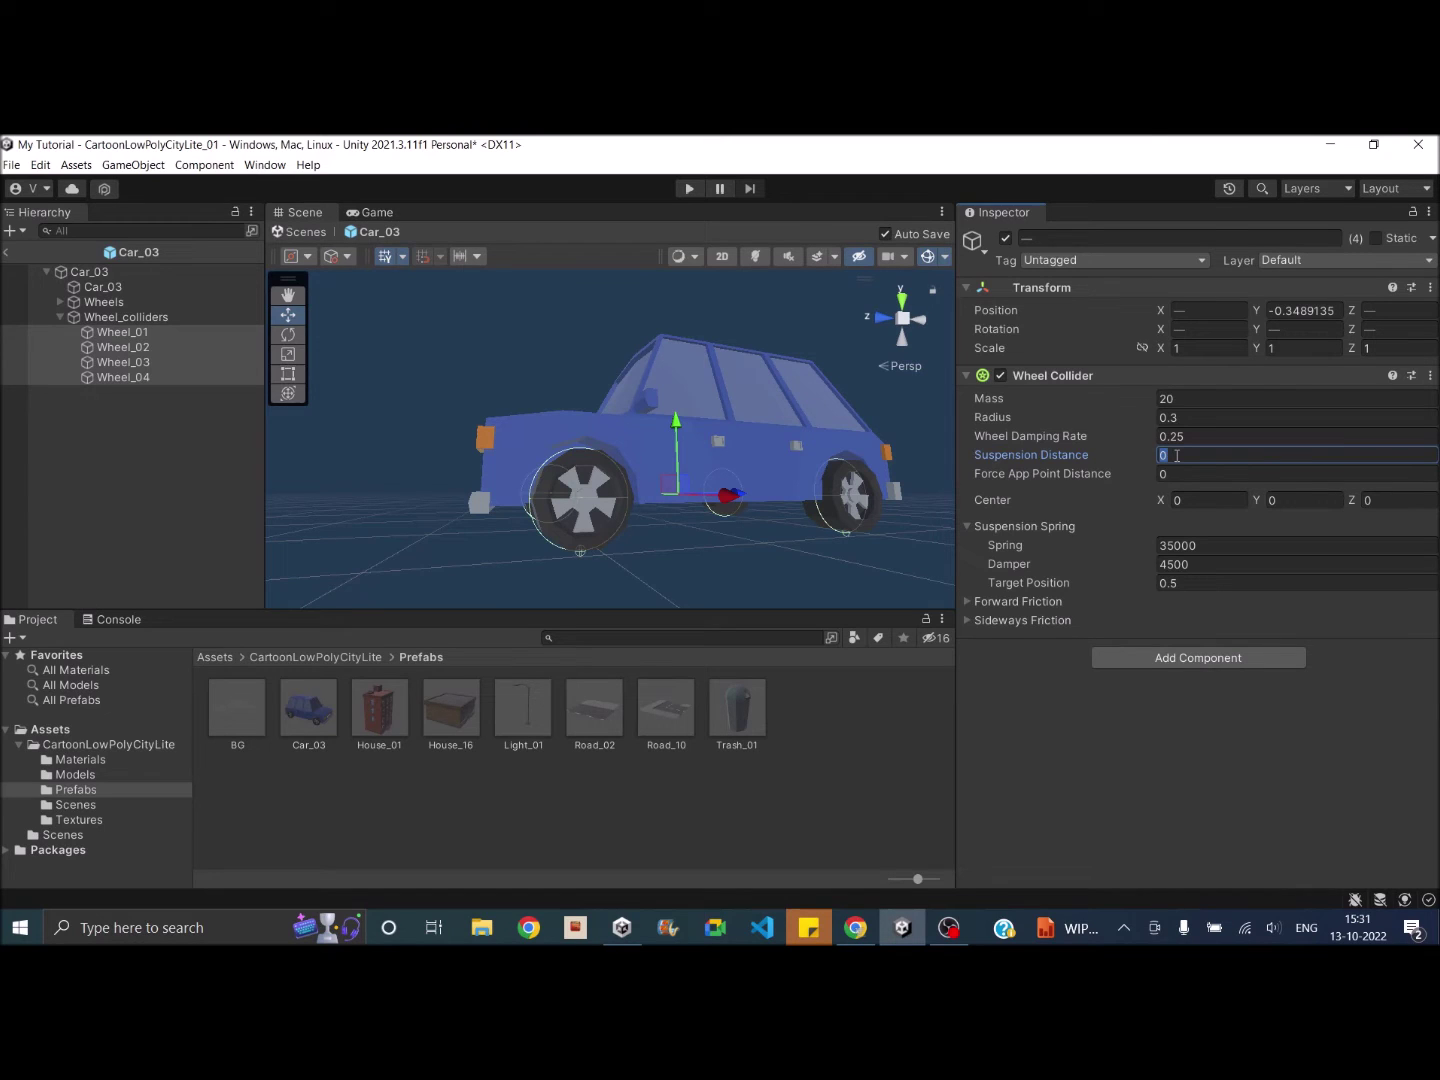
{"action": "type", "text": ".08"}
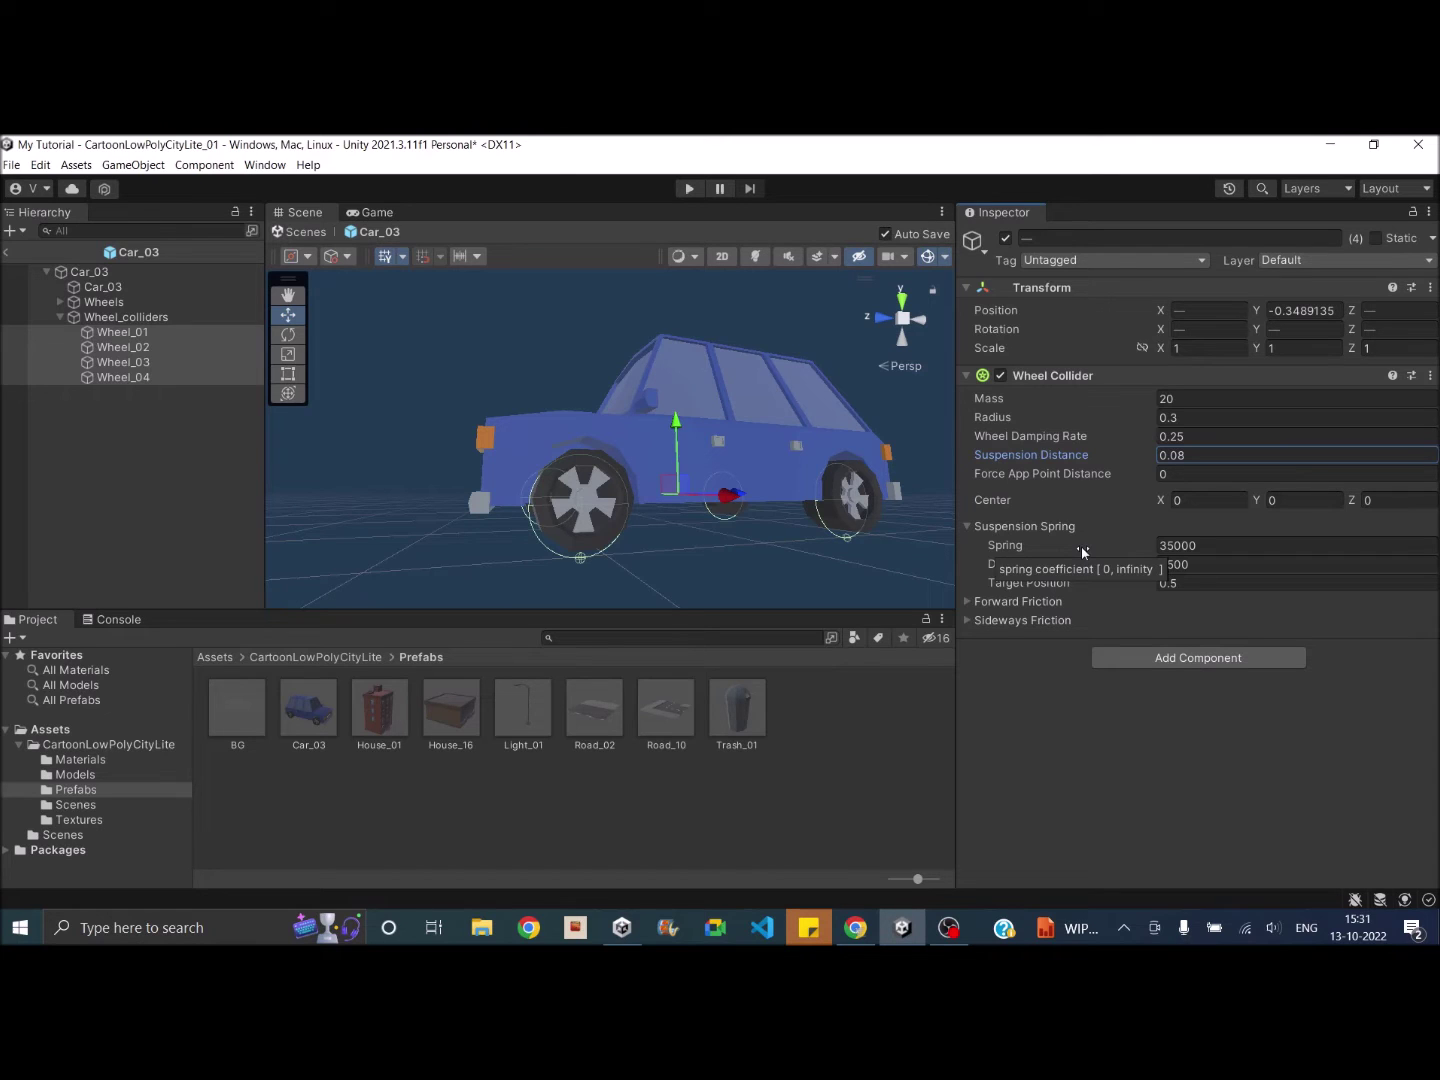
{"action": "left_click", "coordinate": [60, 318]}
{"action": "left_click", "coordinate": [77, 806]}
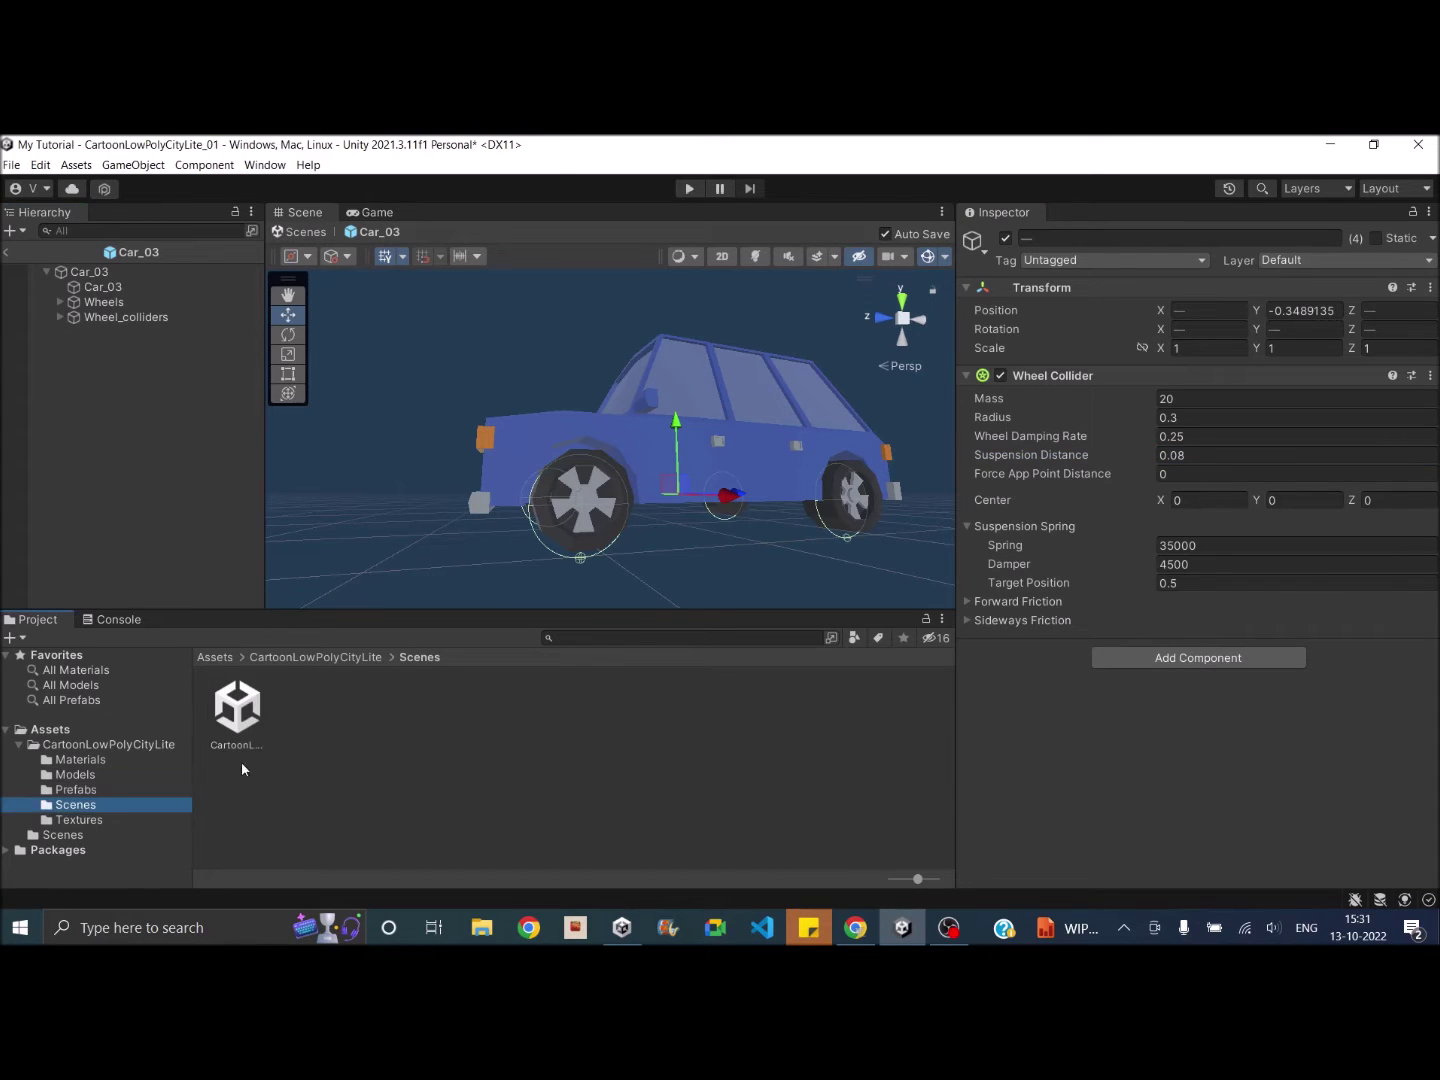
Step: Save the prefab, open the city scene, lift Car_03 to Y 1.221 and enter Play mode
{"action": "double_click", "coordinate": [234, 720]}
{"action": "left_click", "coordinate": [738, 568]}
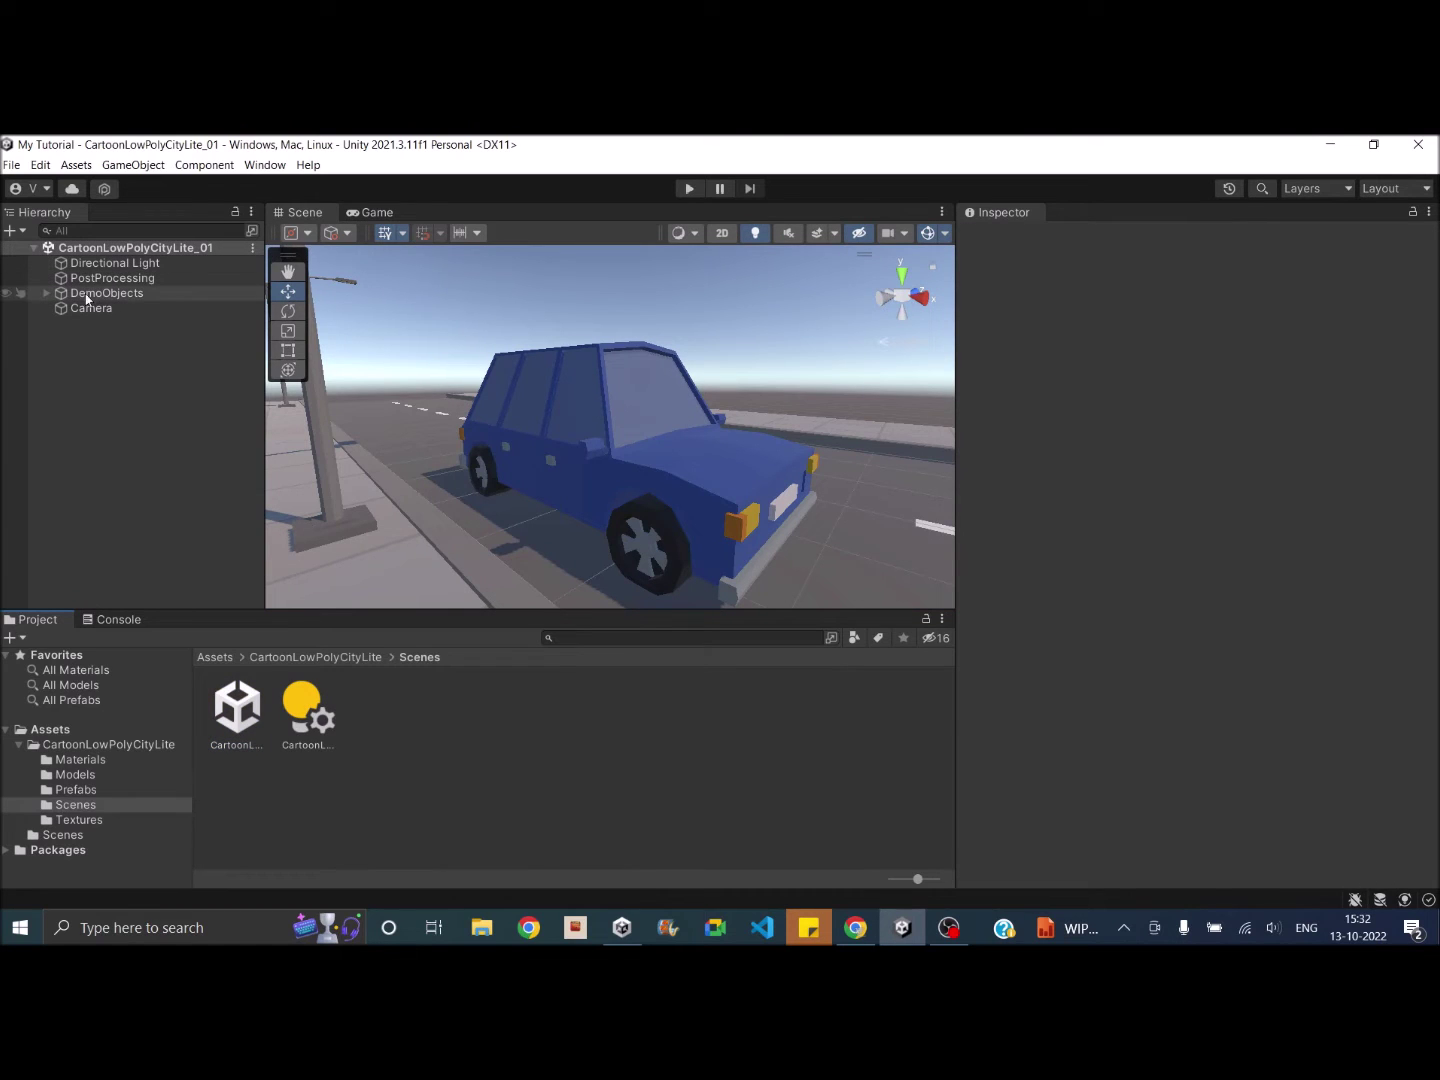
{"action": "left_click", "coordinate": [47, 292]}
{"action": "scroll", "coordinate": [146, 500], "scroll_direction": "down", "scroll_amount": 5}
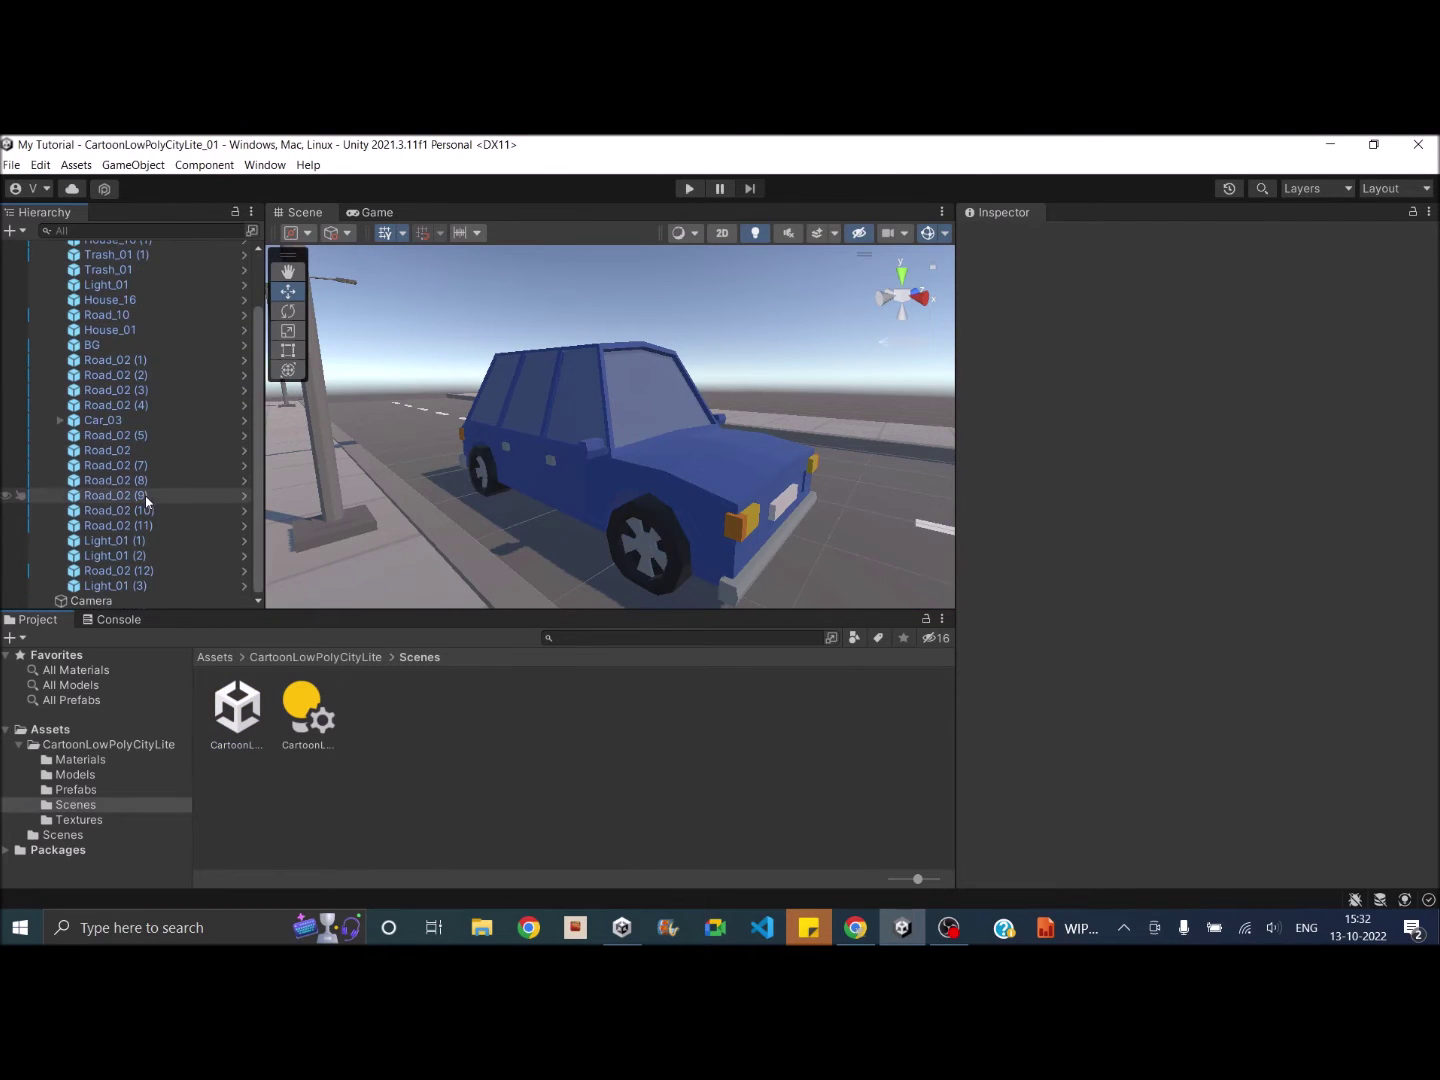
{"action": "left_click", "coordinate": [104, 420]}
{"action": "left_click_drag", "start_coordinate": [605, 366], "coordinate": [604, 213]}
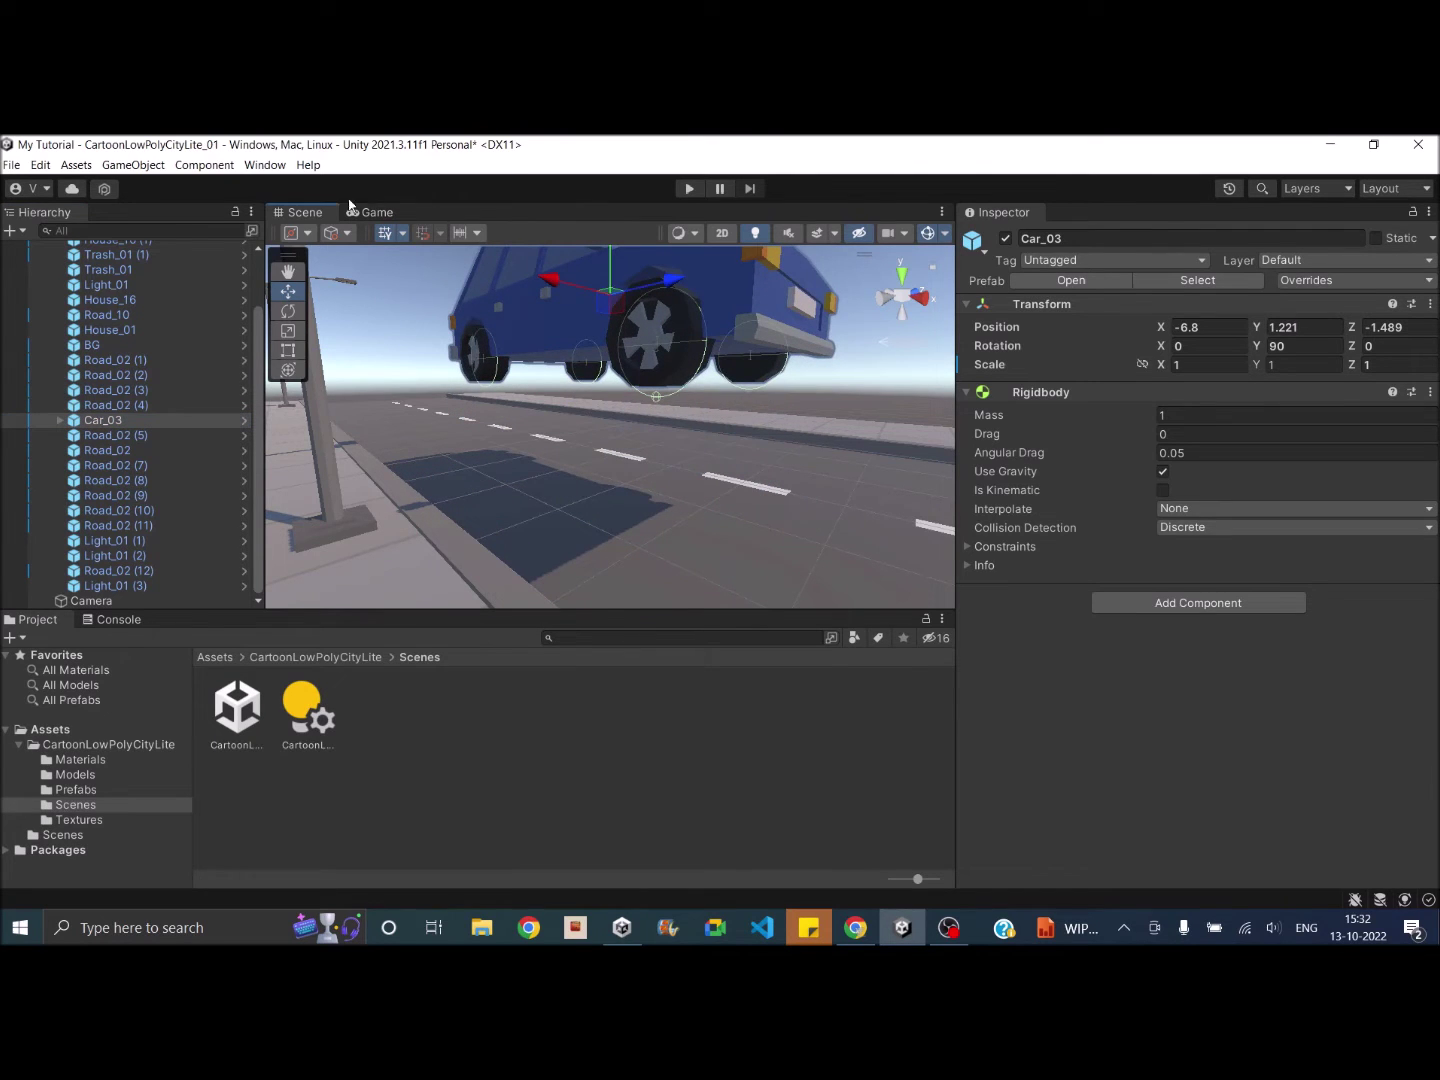
{"action": "left_click", "coordinate": [689, 188]}
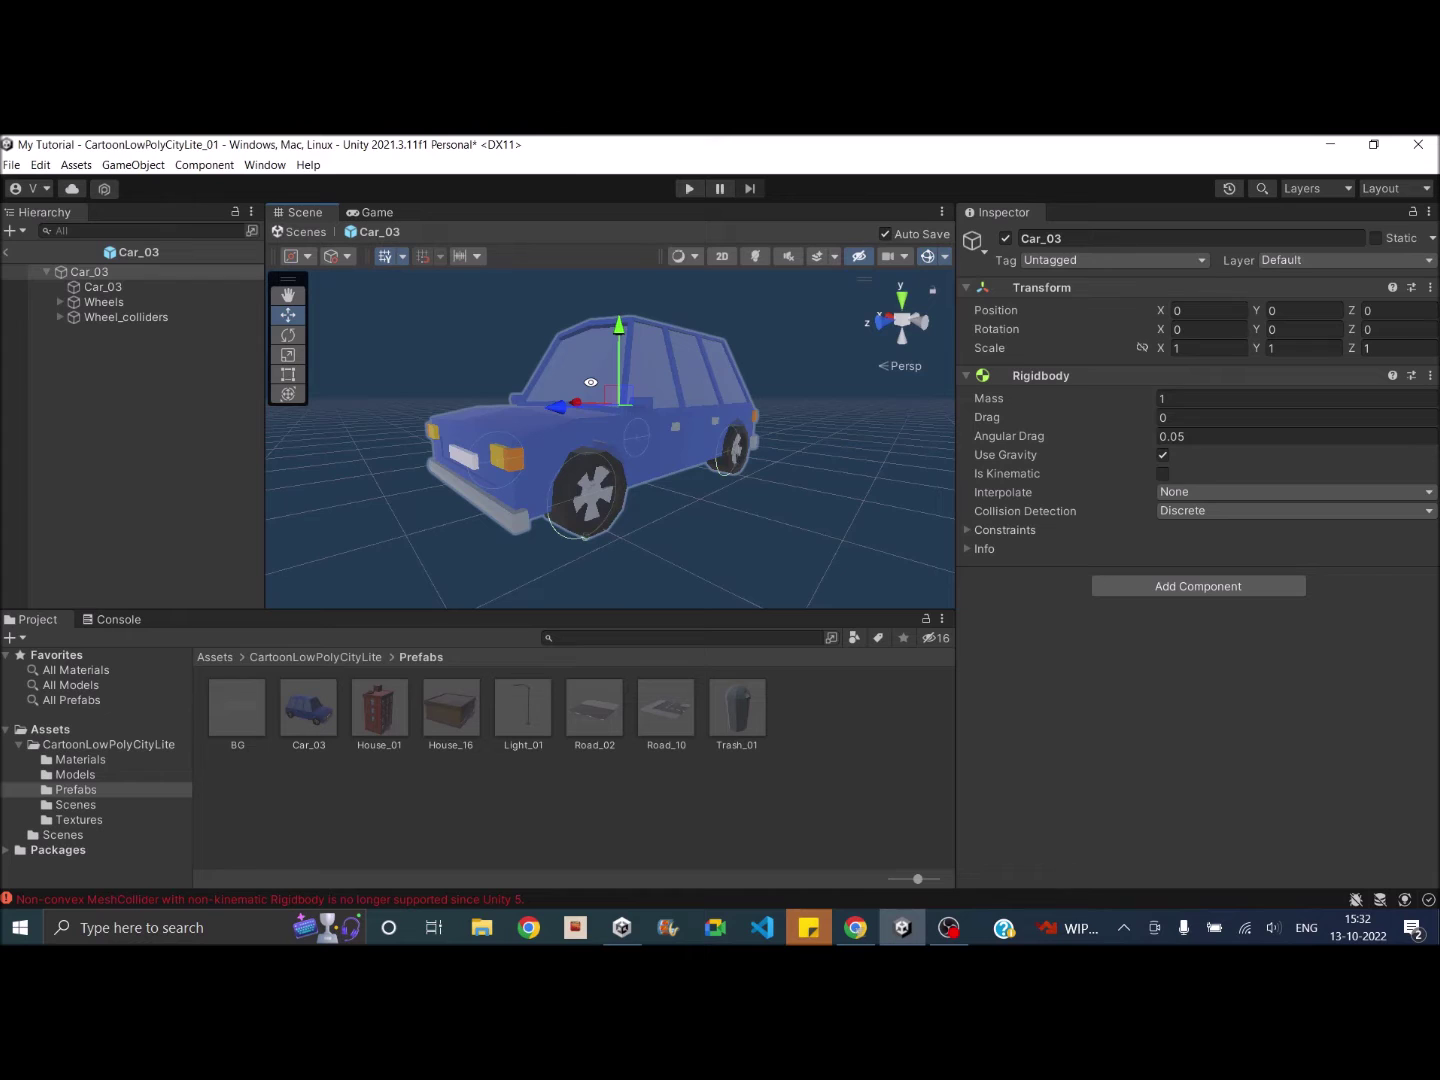
Step: Strip the Mesh Collider from the child Car_03 body mesh, keeping Mesh Filter and Renderer
{"action": "left_click", "coordinate": [103, 287]}
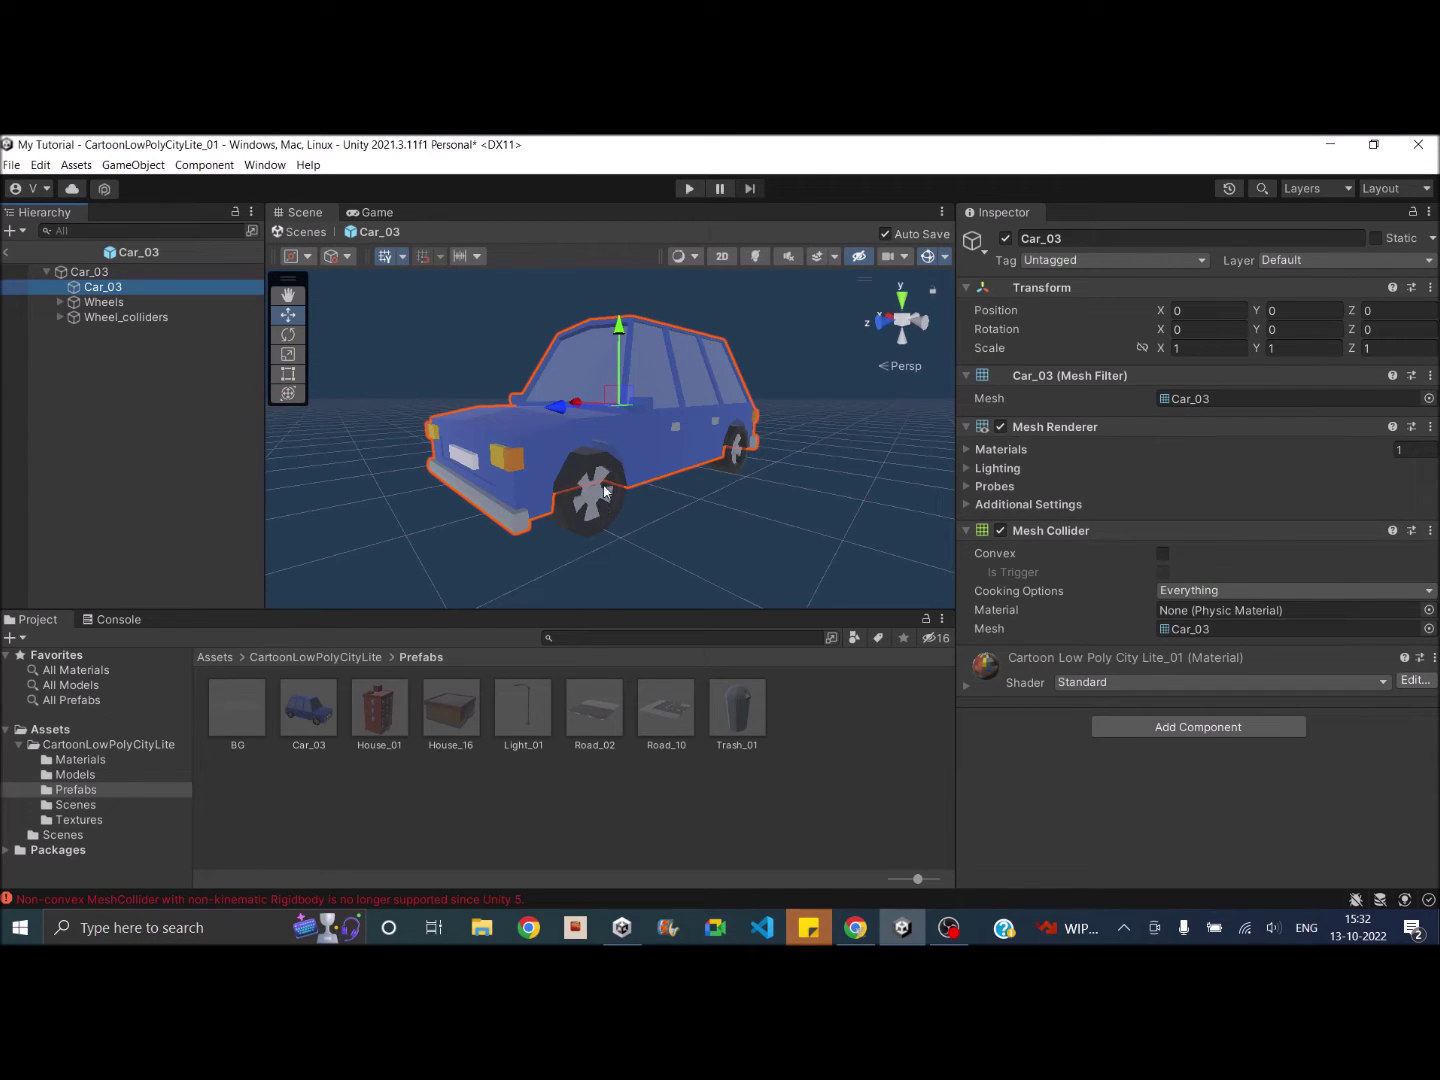
{"action": "left_click", "coordinate": [1430, 530]}
{"action": "left_click", "coordinate": [1331, 572]}
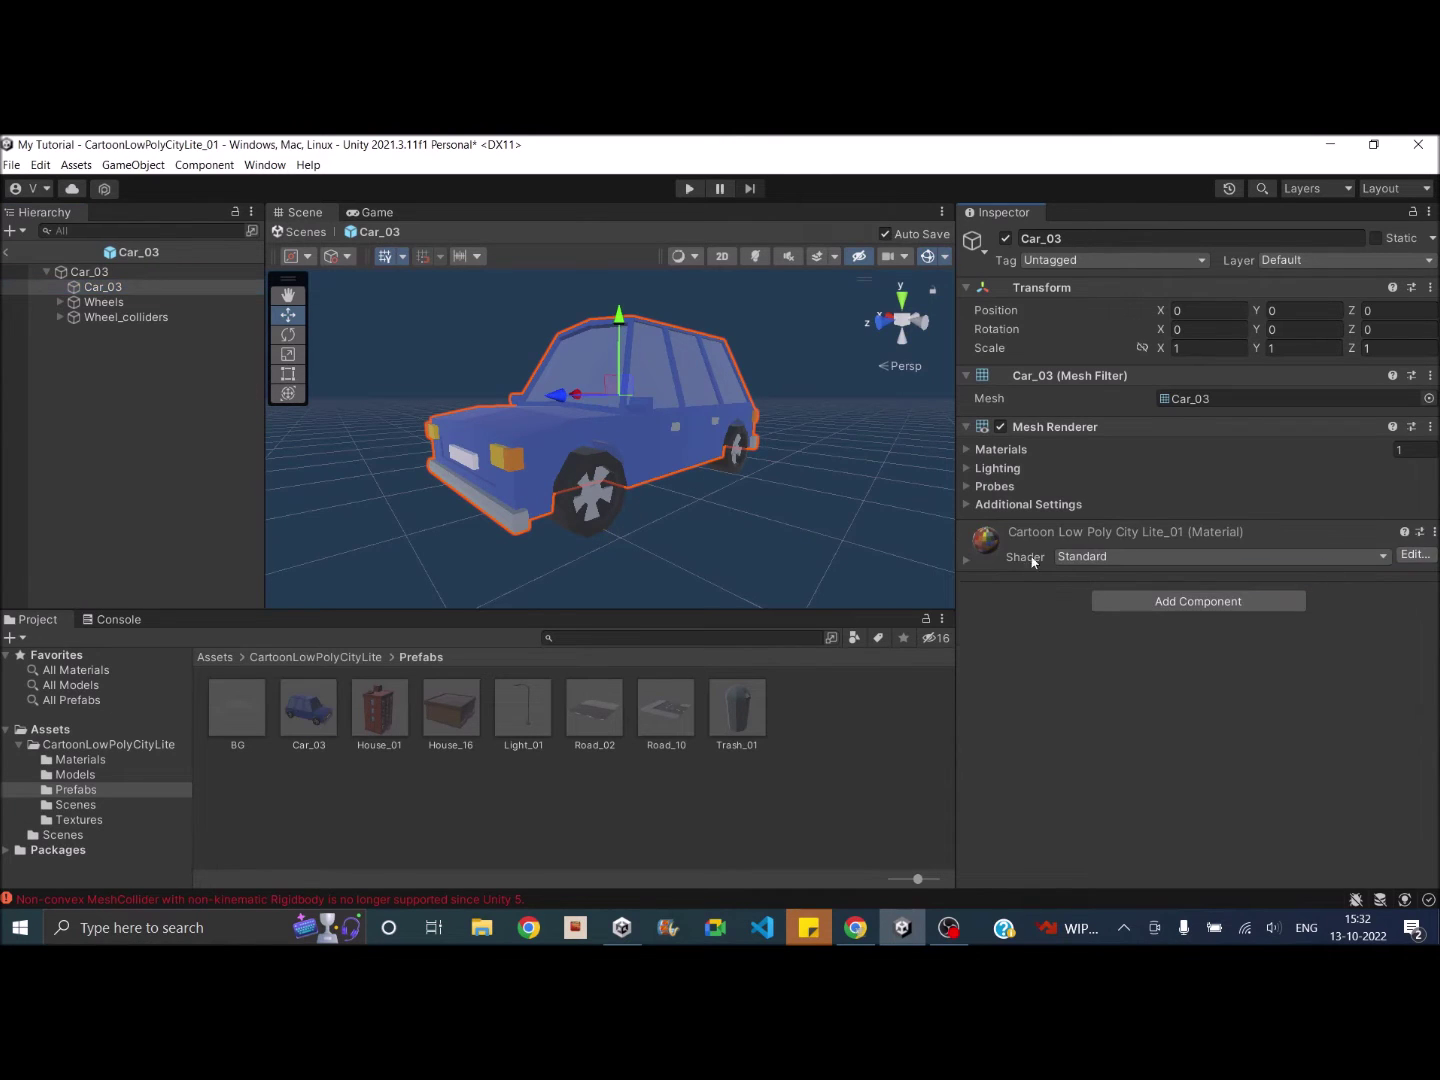
{"action": "left_click_drag", "start_coordinate": [589, 500], "coordinate": [647, 505], "text": "alt"}
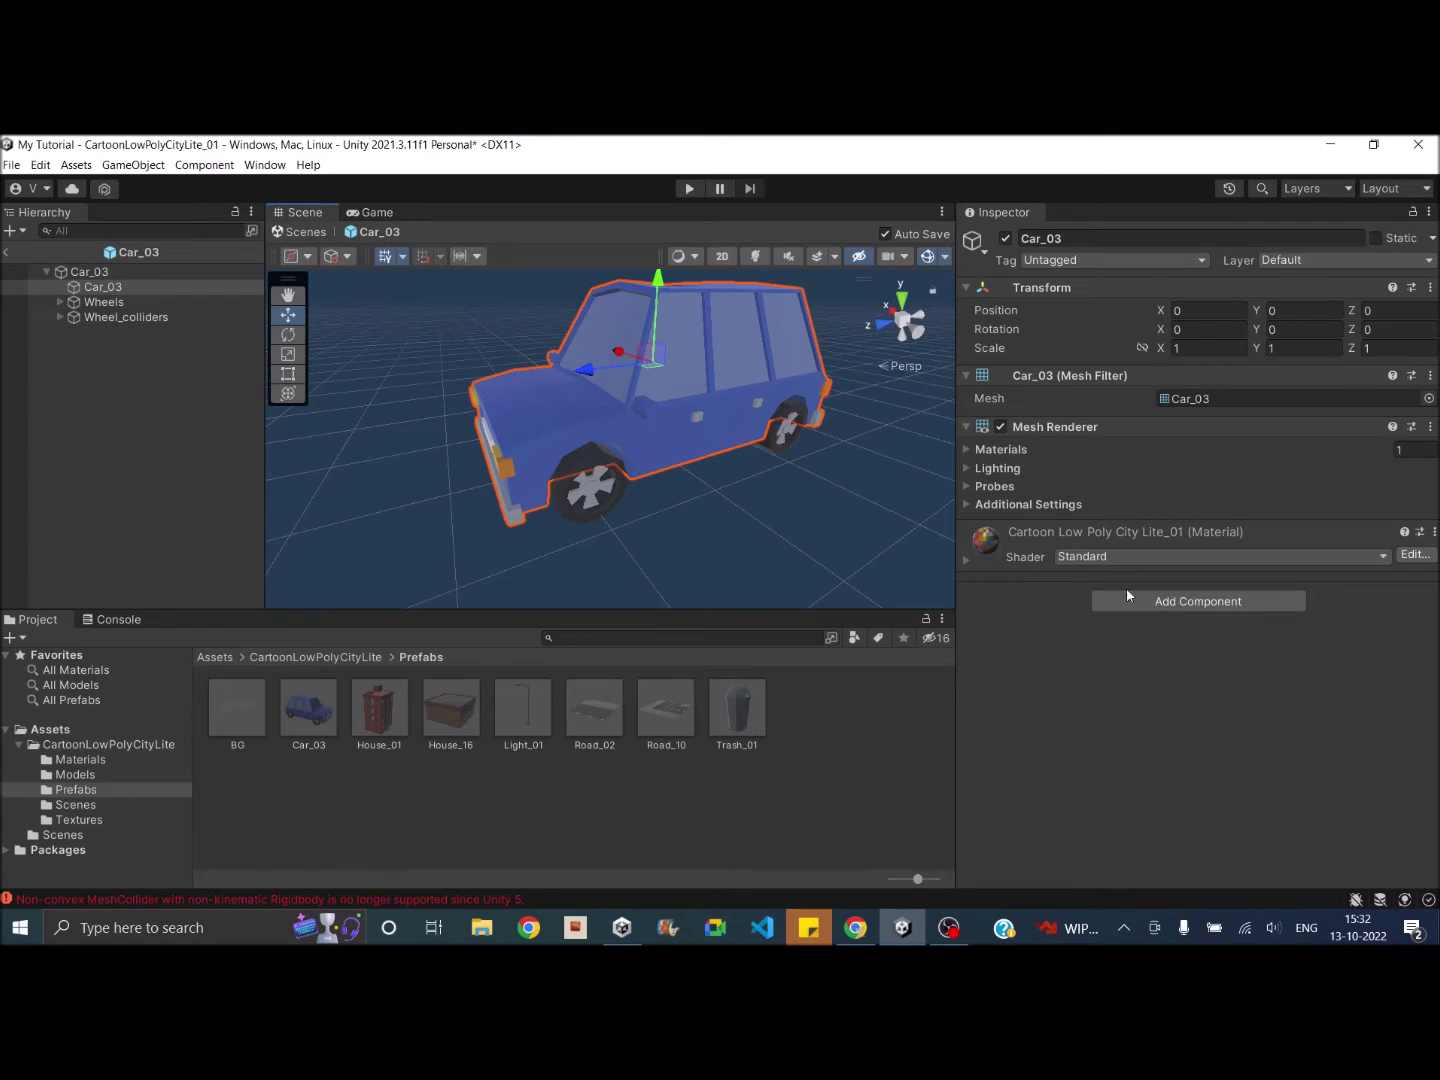
{"action": "left_click", "coordinate": [1185, 600]}
{"action": "type", "text": "box"}
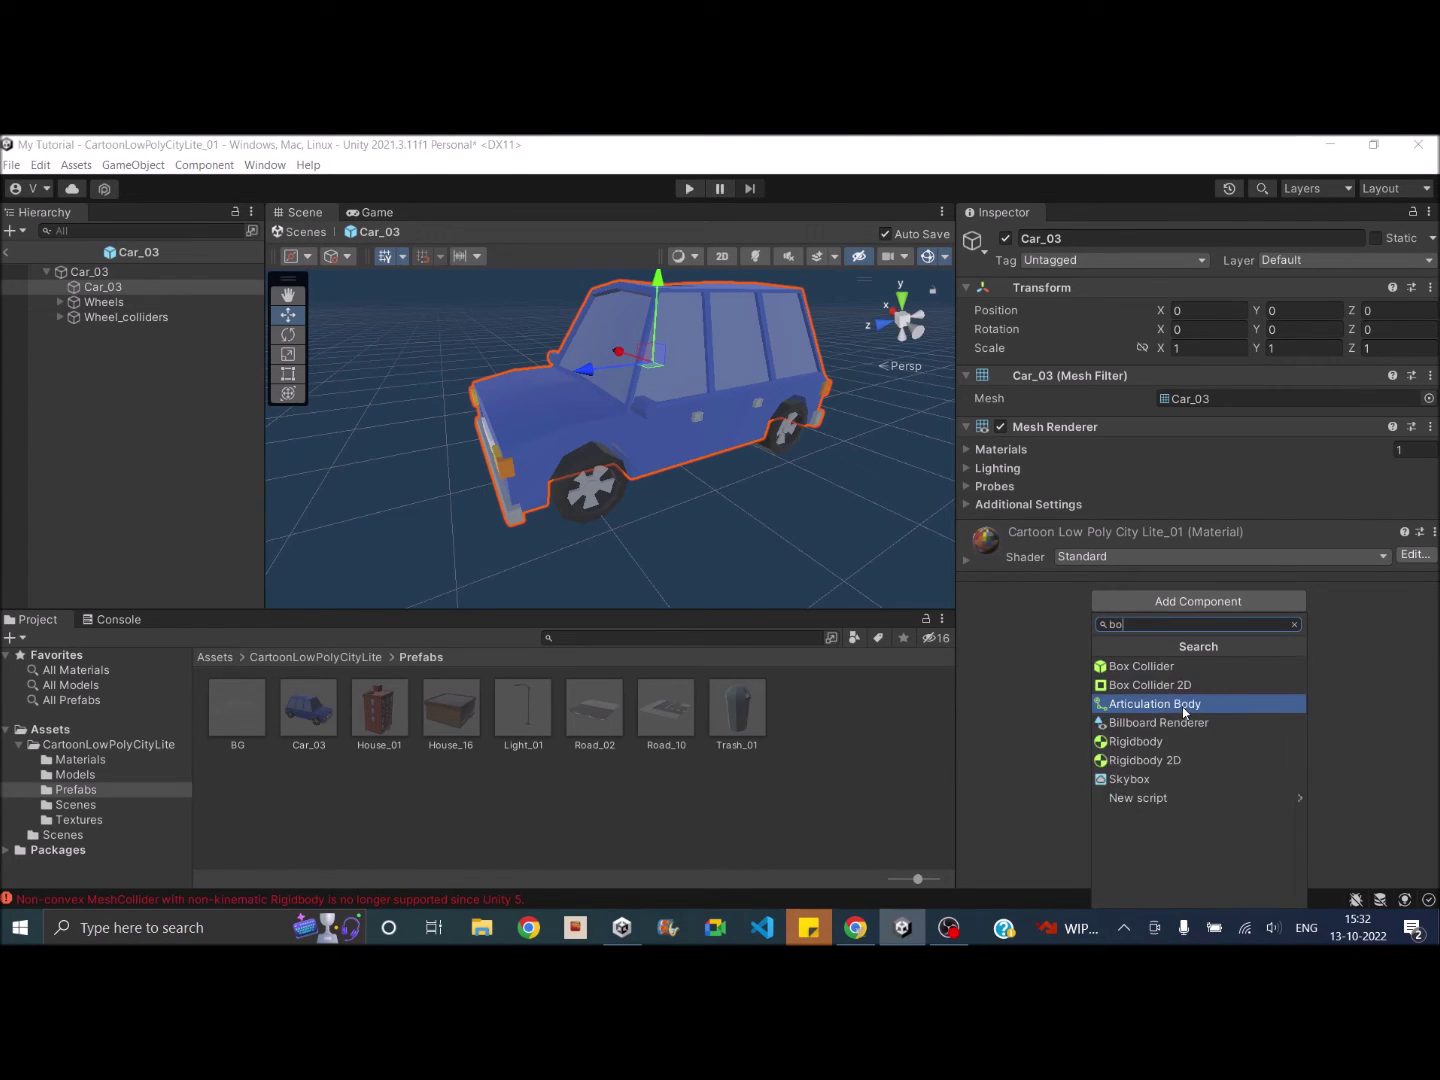
Step: Add a Box Collider to the Car_03 body mesh and enable Edit Collider
{"action": "left_click", "coordinate": [1130, 666]}
{"action": "left_click_drag", "start_coordinate": [603, 536], "coordinate": [840, 376], "text": "alt"}
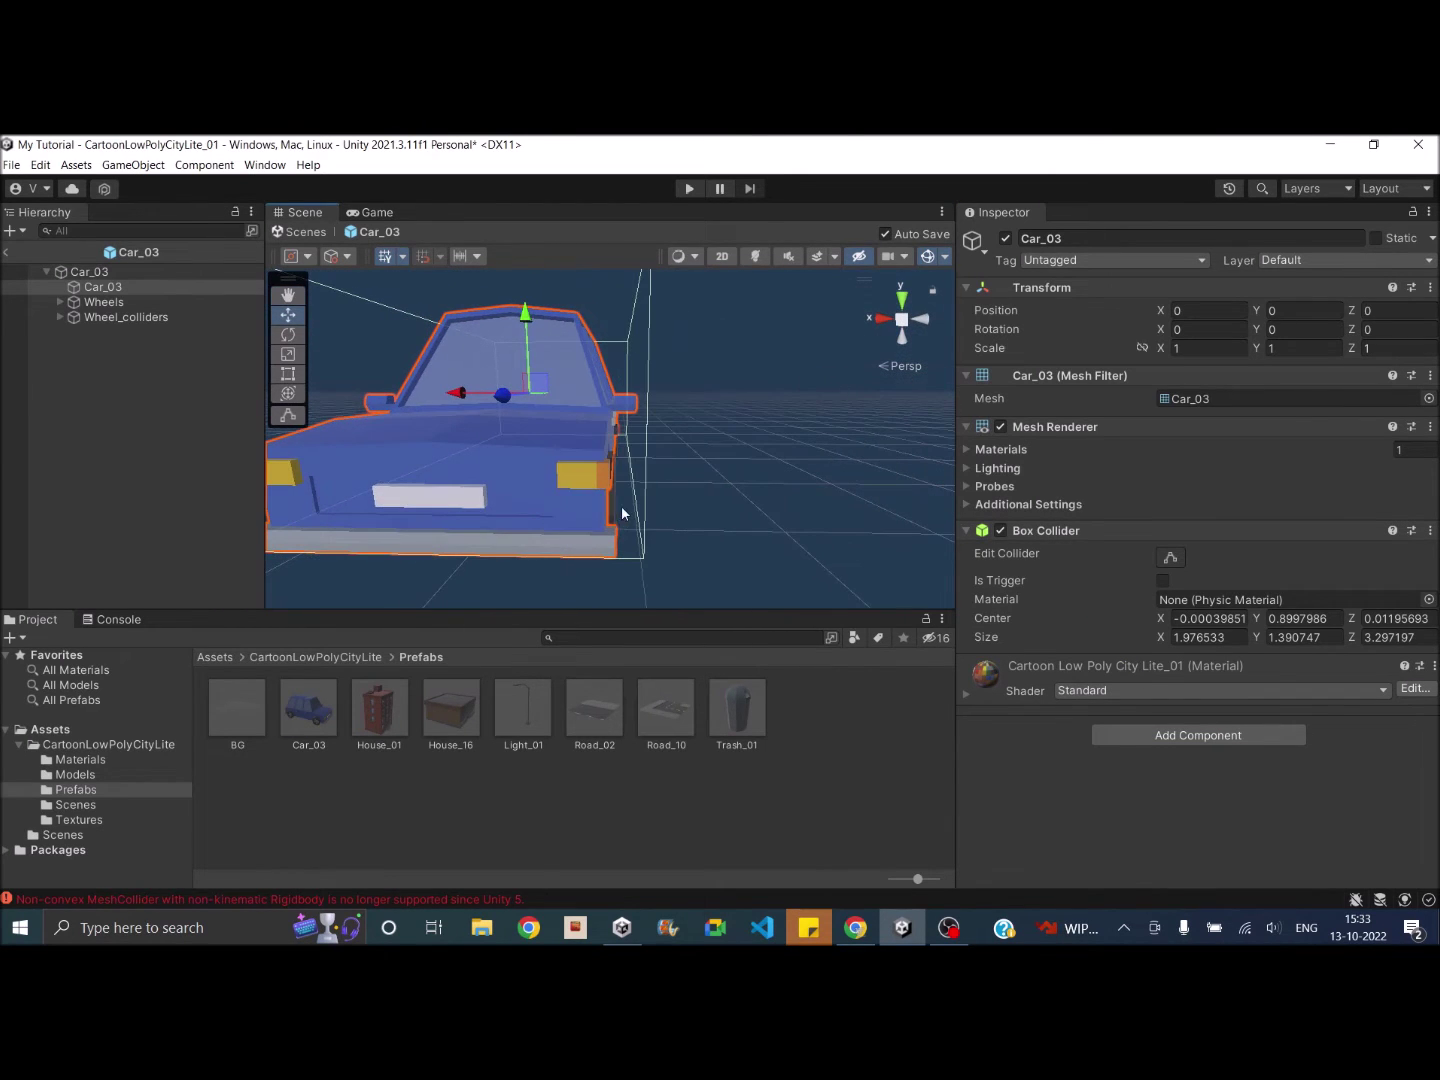
{"action": "left_click", "coordinate": [1170, 557]}
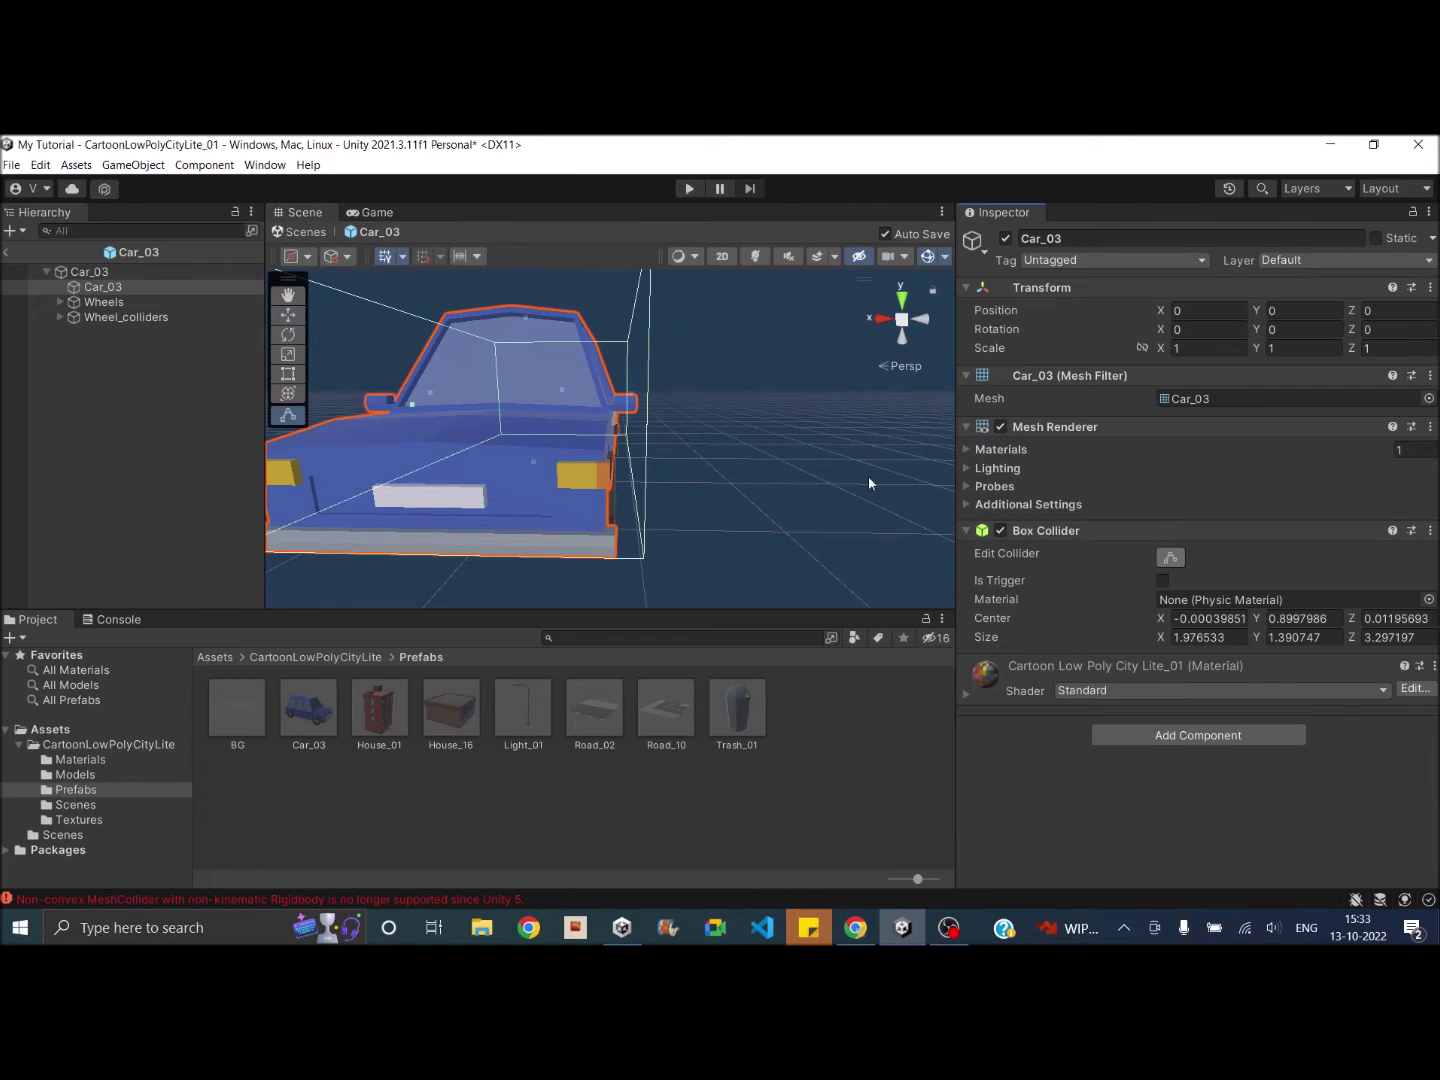
{"action": "left_click_drag", "start_coordinate": [653, 398], "coordinate": [440, 512], "text": "alt"}
{"action": "left_click_drag", "start_coordinate": [307, 519], "coordinate": [401, 481], "text": "alt"}
Step: Resize the box collider to about 0.867 × 1.391 × 3.570, extending the back and narrowing the sides
{"action": "left_click_drag", "start_coordinate": [329, 409], "coordinate": [296, 408]}
{"action": "scroll", "coordinate": [383, 505], "scroll_direction": "down", "scroll_amount": 5}
{"action": "left_click_drag", "start_coordinate": [391, 480], "coordinate": [480, 421], "text": "alt"}
{"action": "left_click_drag", "start_coordinate": [480, 421], "coordinate": [452, 410], "text": "alt"}
{"action": "scroll", "coordinate": [451, 409], "scroll_direction": "up", "scroll_amount": 3}
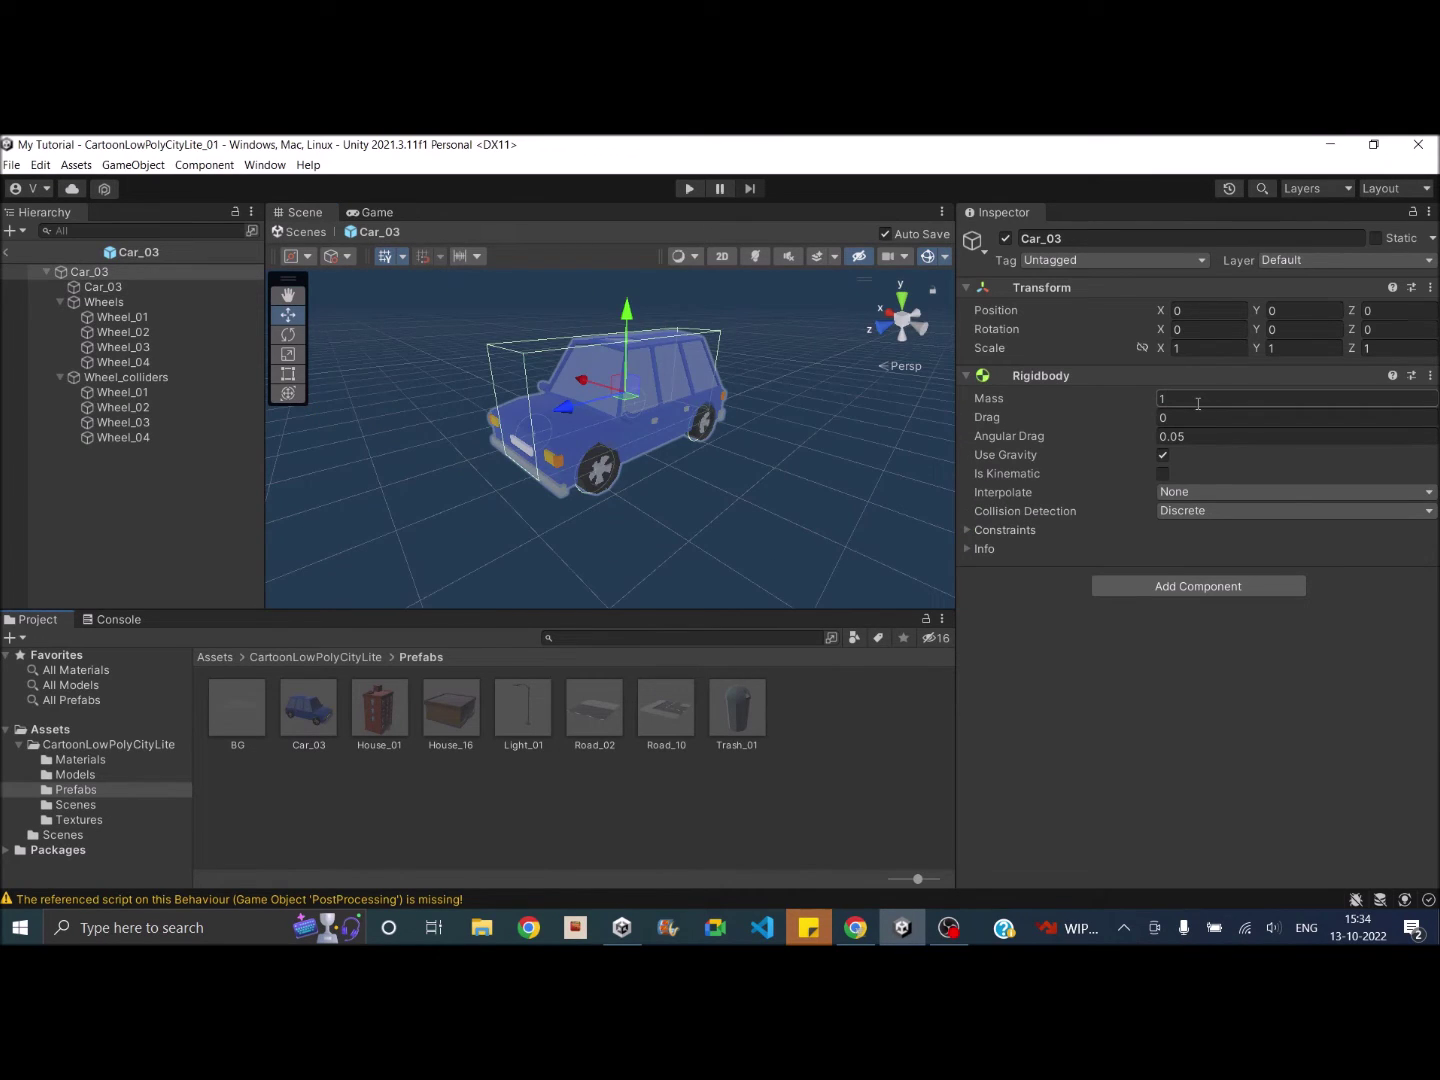
Step: Set the Rigidbody Mass to 1500
{"action": "left_click", "coordinate": [1198, 403]}
{"action": "type", "text": "500"}
{"action": "key", "text": "Return"}
Step: Open the city scene, select the placed Car_03, and run and stop a play test
{"action": "left_click", "coordinate": [76, 805]}
{"action": "double_click", "coordinate": [238, 708]}
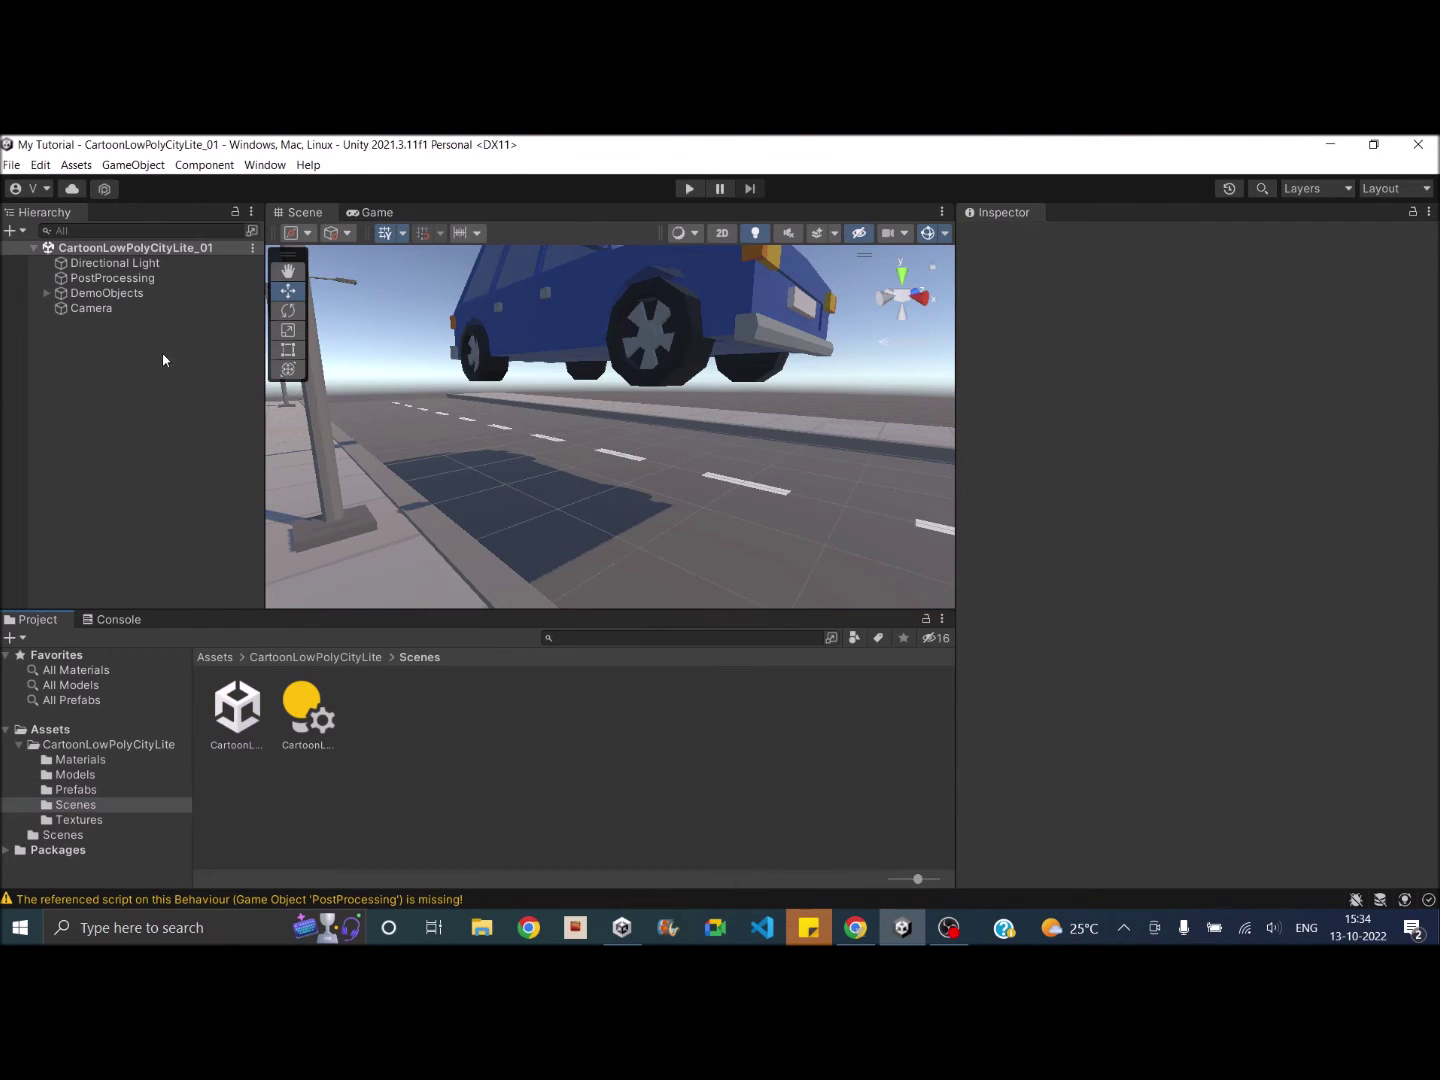
{"action": "left_click", "coordinate": [47, 292]}
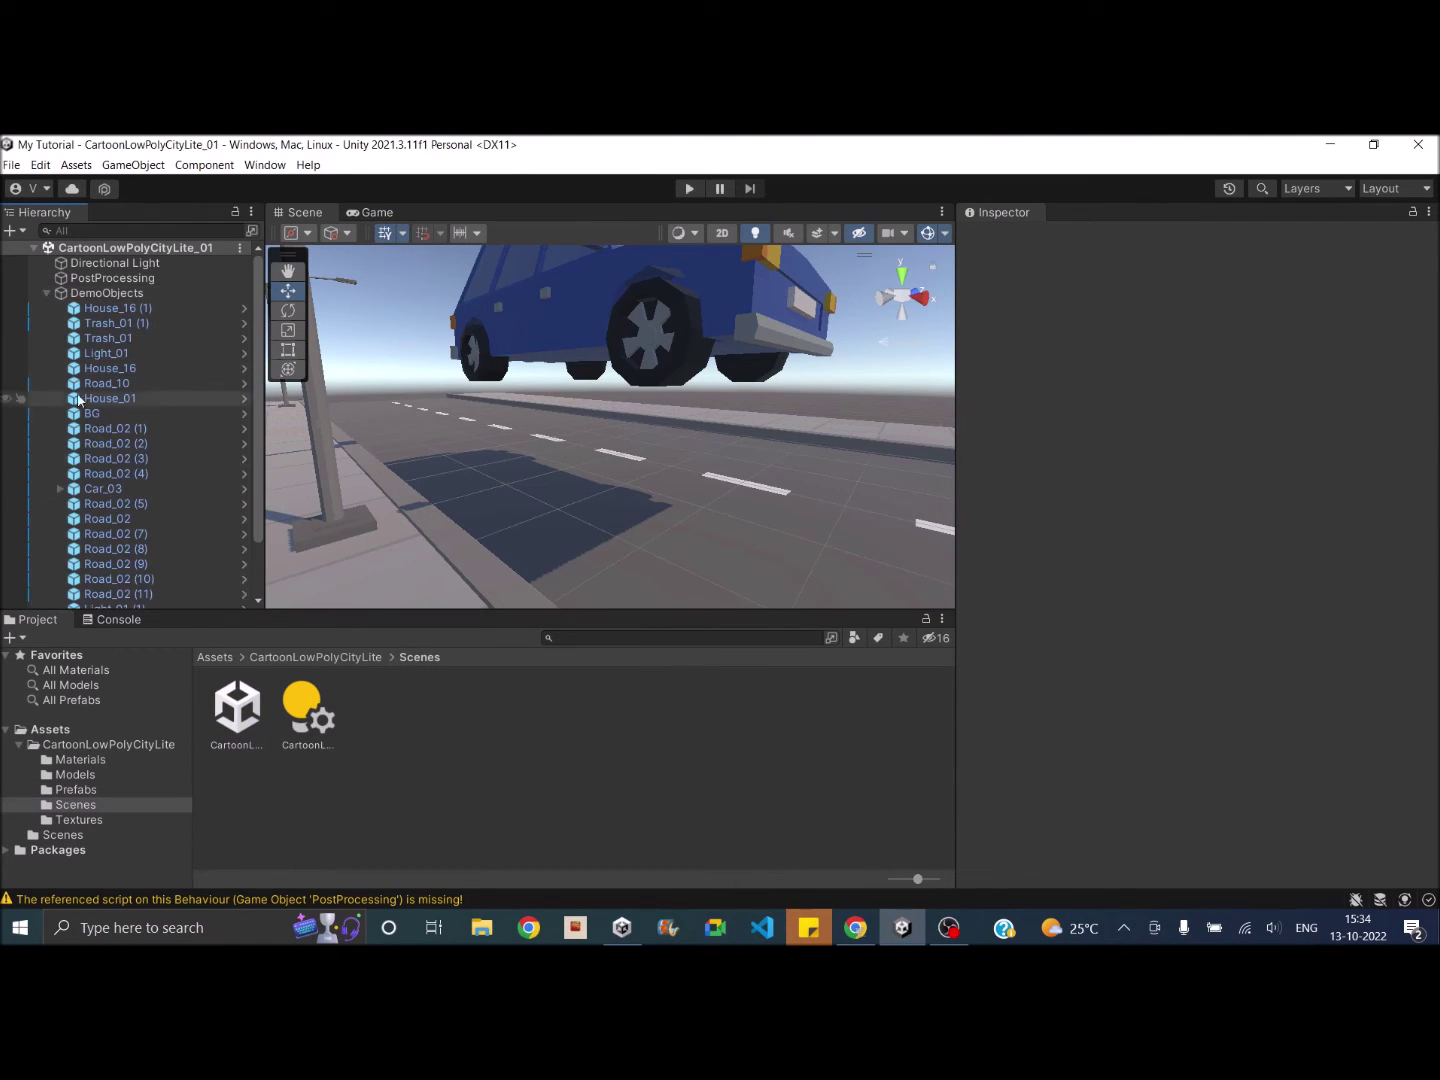
{"action": "left_click", "coordinate": [108, 490]}
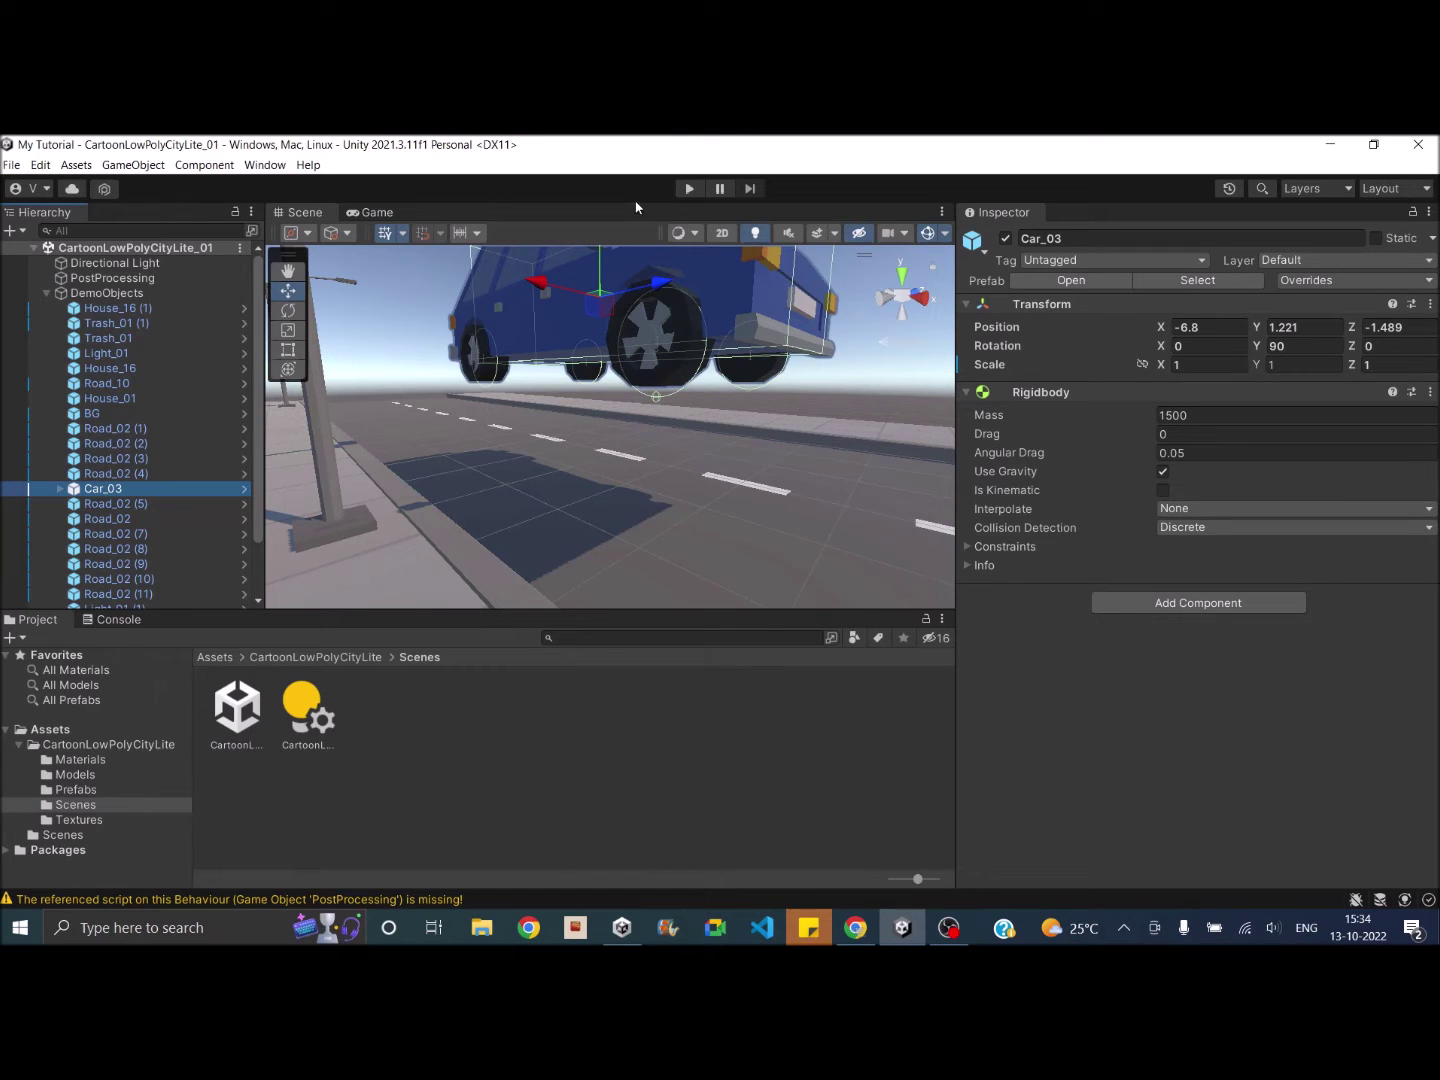
{"action": "left_click", "coordinate": [689, 188]}
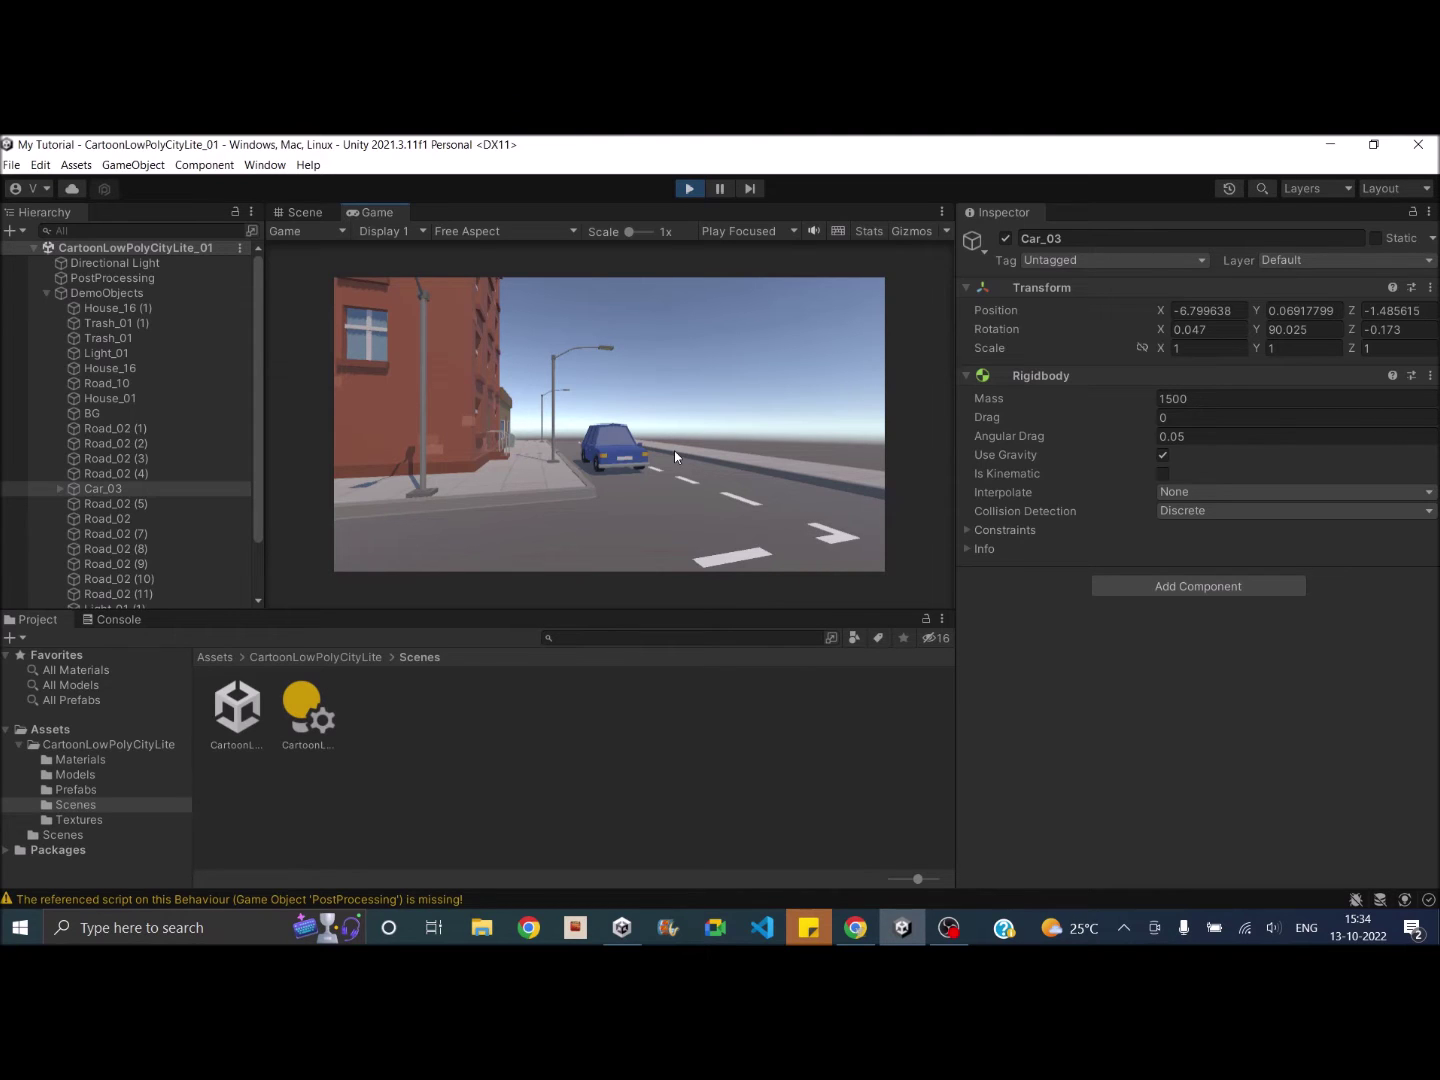
{"action": "left_click", "coordinate": [689, 187]}
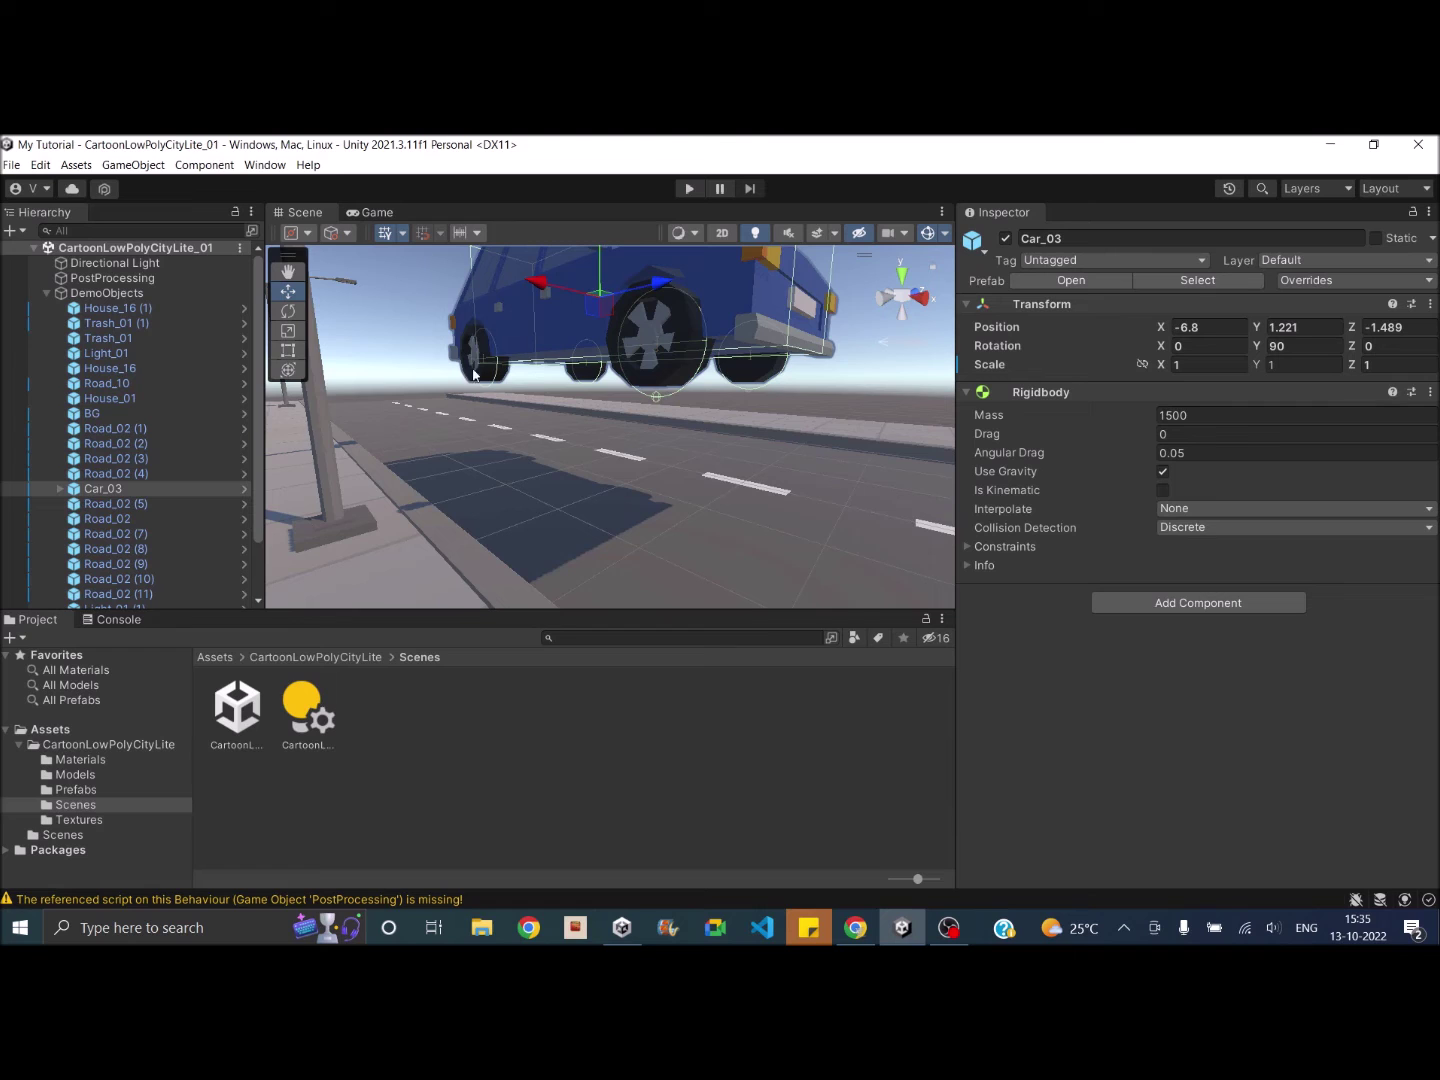
{"action": "key", "text": "f"}
{"action": "left_click_drag", "start_coordinate": [694, 391], "coordinate": [696, 432], "text": "alt"}
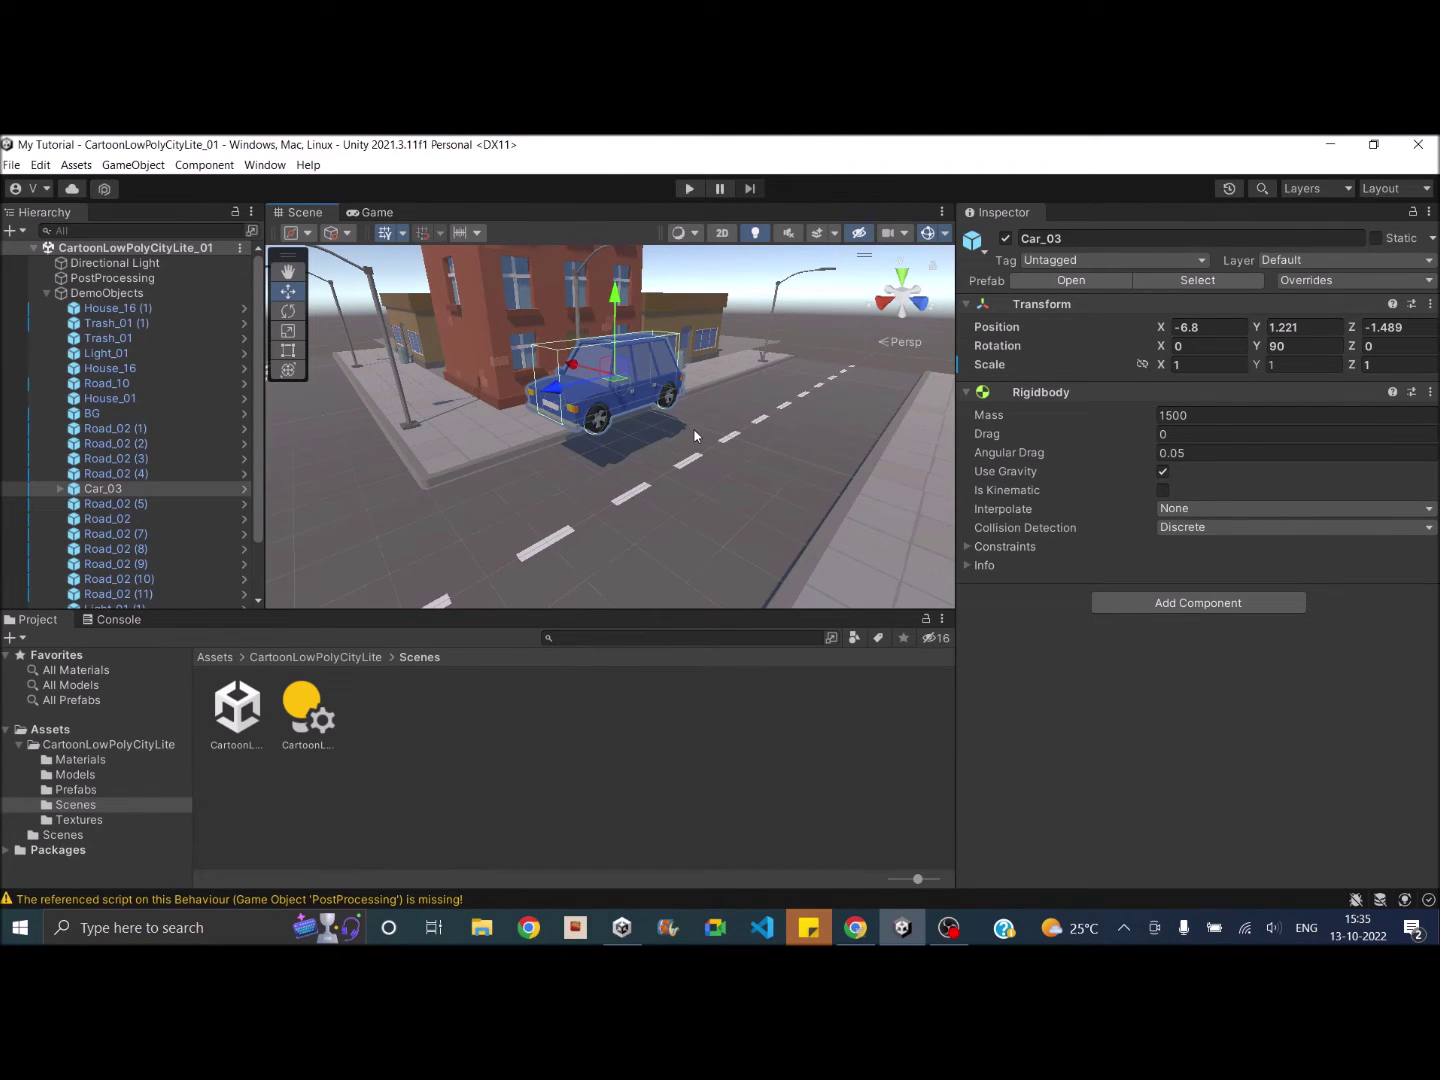
Step: Select Wheel_01 through Wheel_04 under Car_03 > Wheel_colliders
{"action": "left_click", "coordinate": [60, 488]}
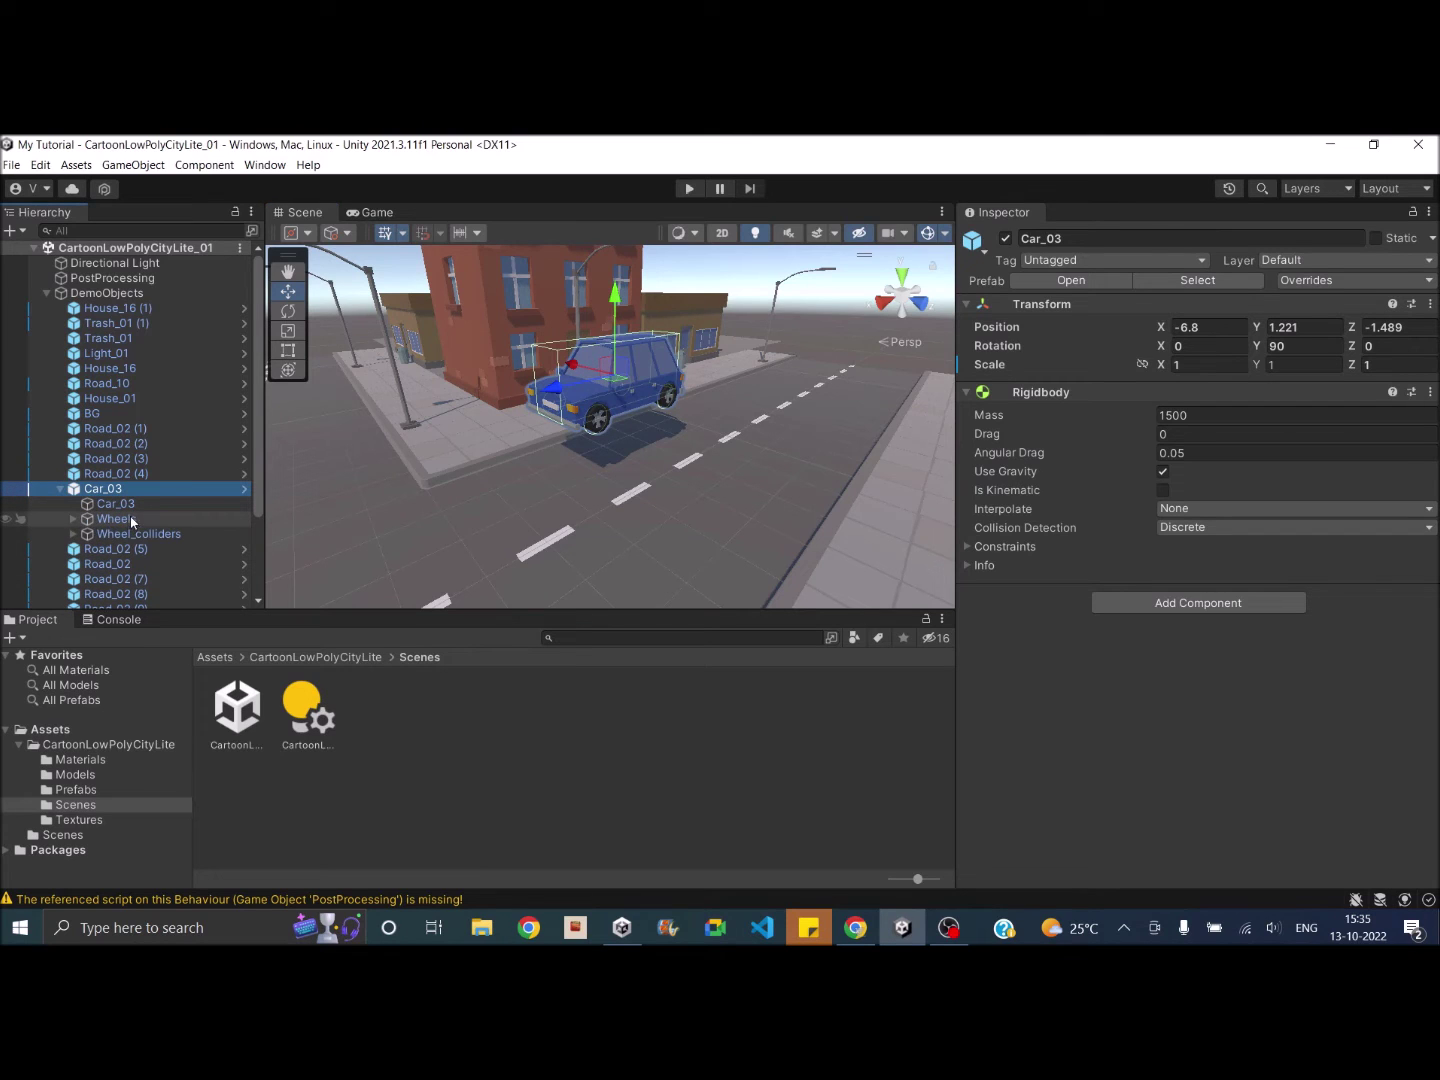
{"action": "left_click", "coordinate": [75, 534]}
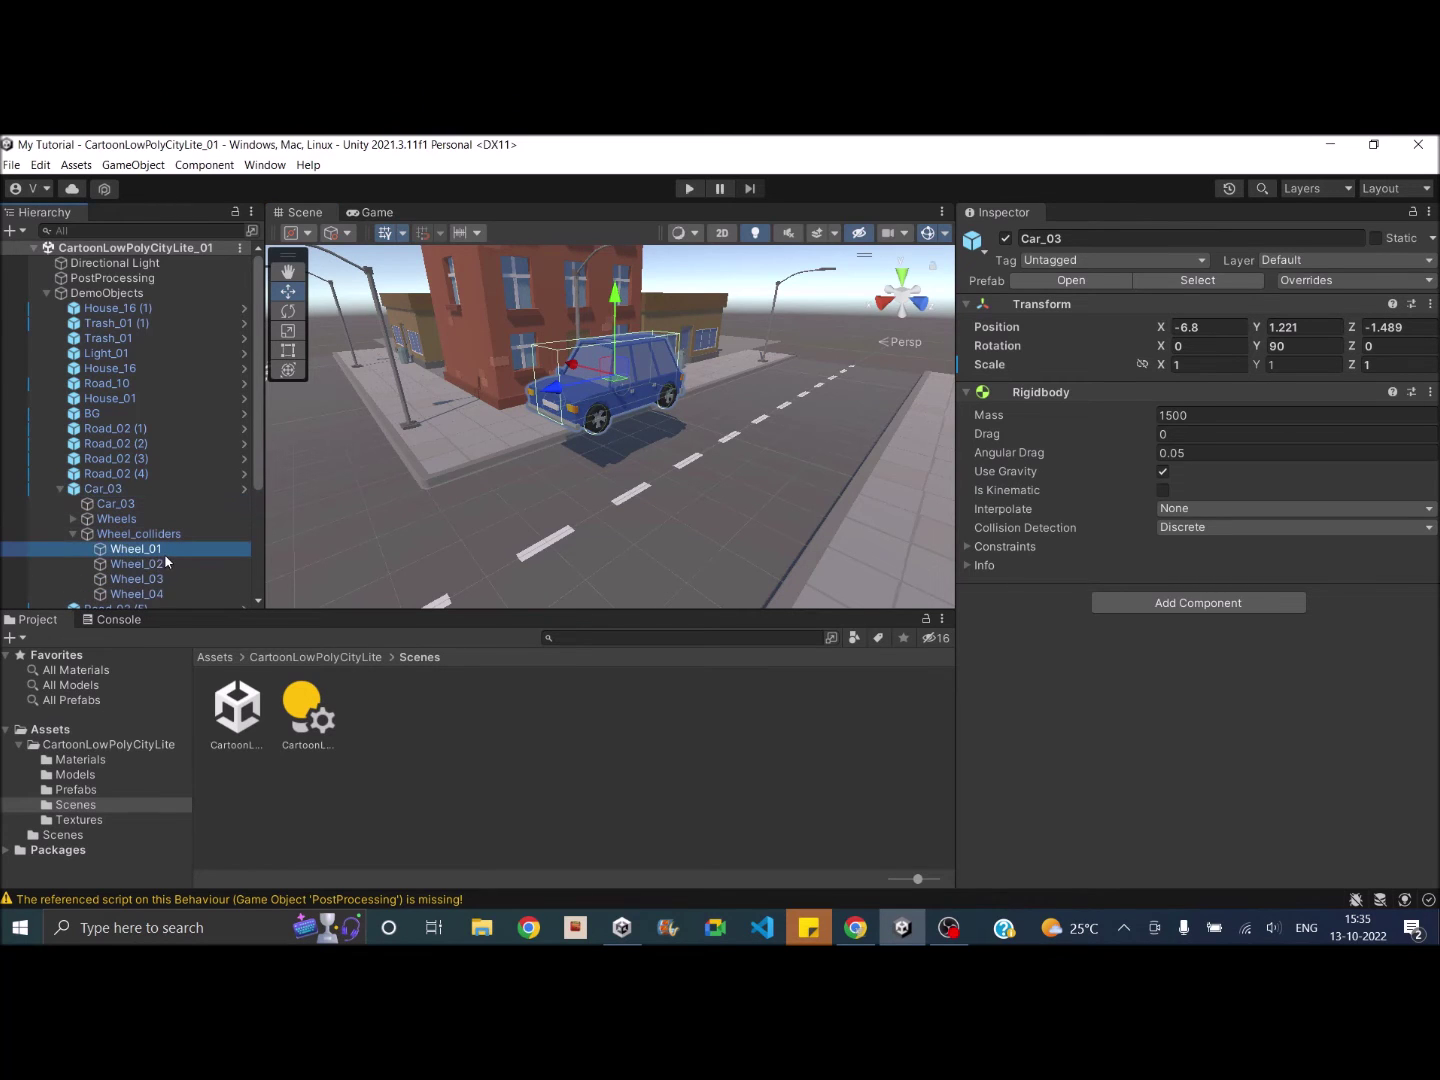
{"action": "left_click", "coordinate": [166, 554]}
{"action": "left_click", "coordinate": [149, 594], "text": "shift"}
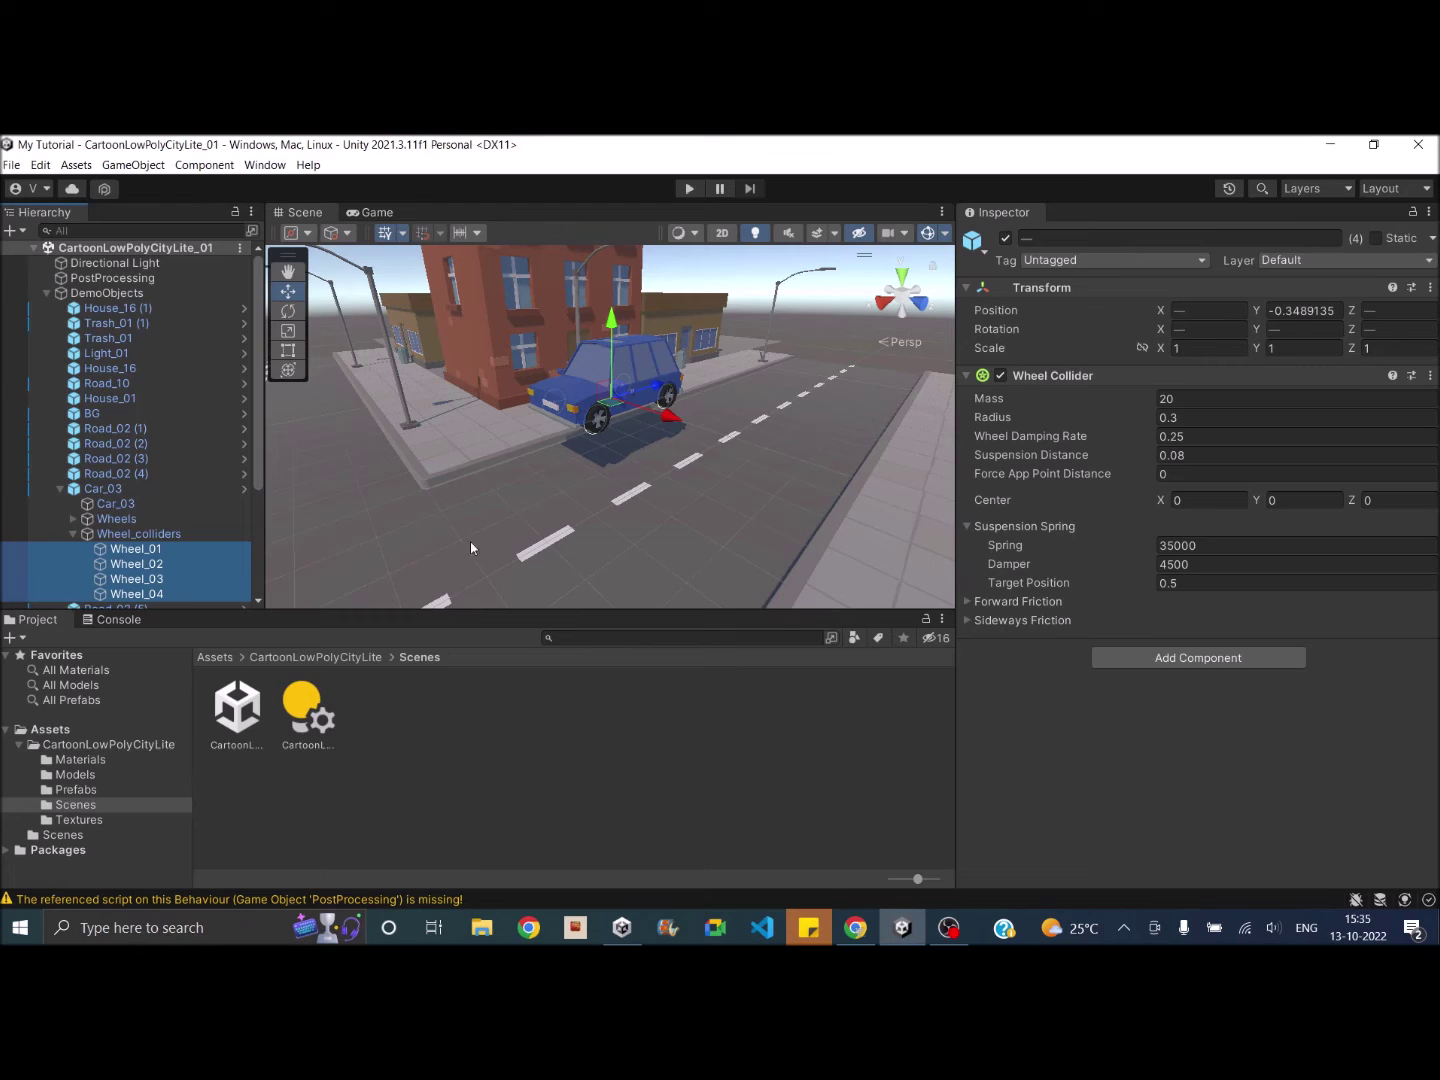
Step: Give the four wheels spring 3500000 and suspension distance 0.12, then start a play test
{"action": "left_click", "coordinate": [1208, 545]}
{"action": "left_click", "coordinate": [1209, 544]}
{"action": "type", "text": "00"}
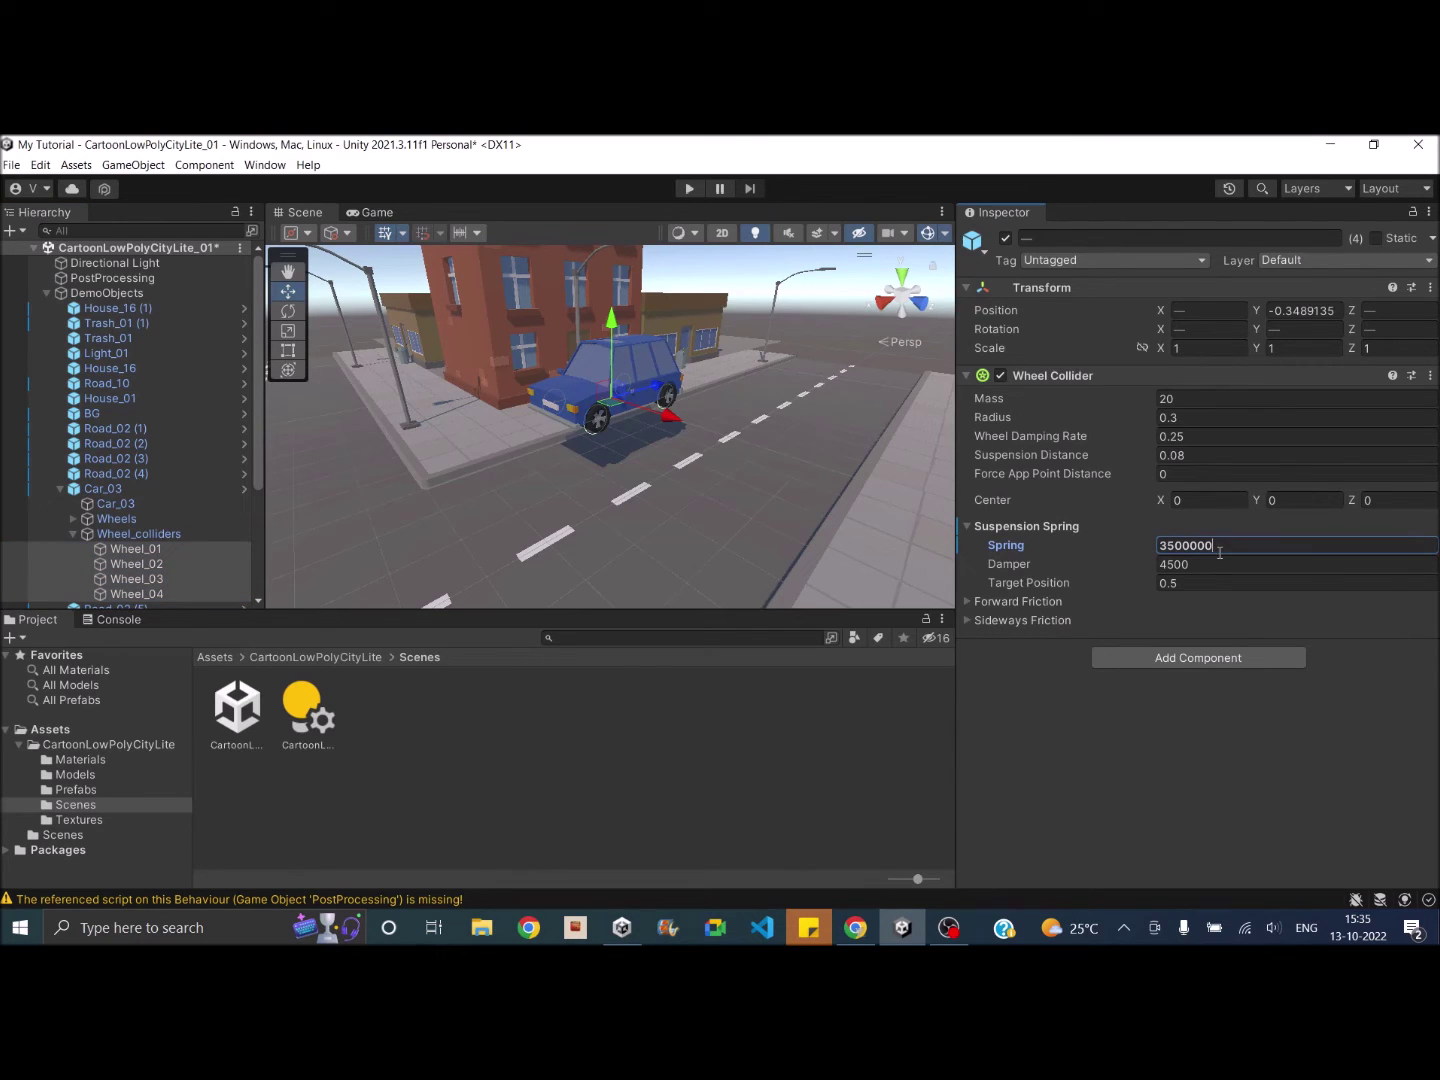
{"action": "double_click", "coordinate": [1177, 458]}
{"action": "type", "text": "0."}
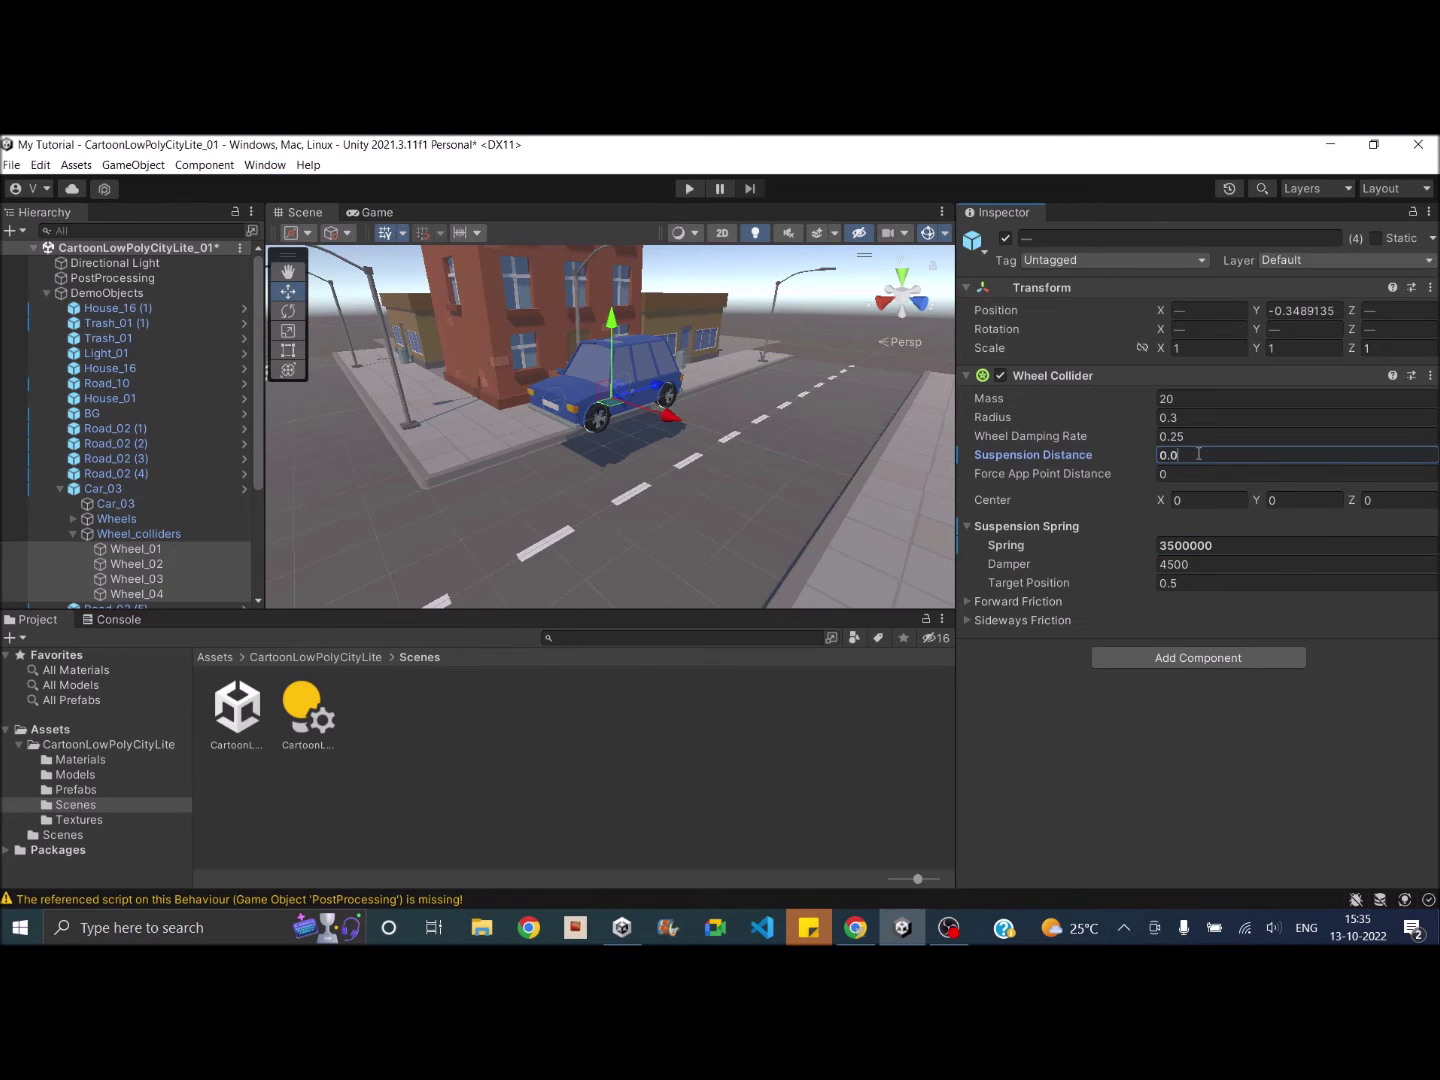
{"action": "type", "text": "12"}
{"action": "left_click", "coordinate": [688, 189]}
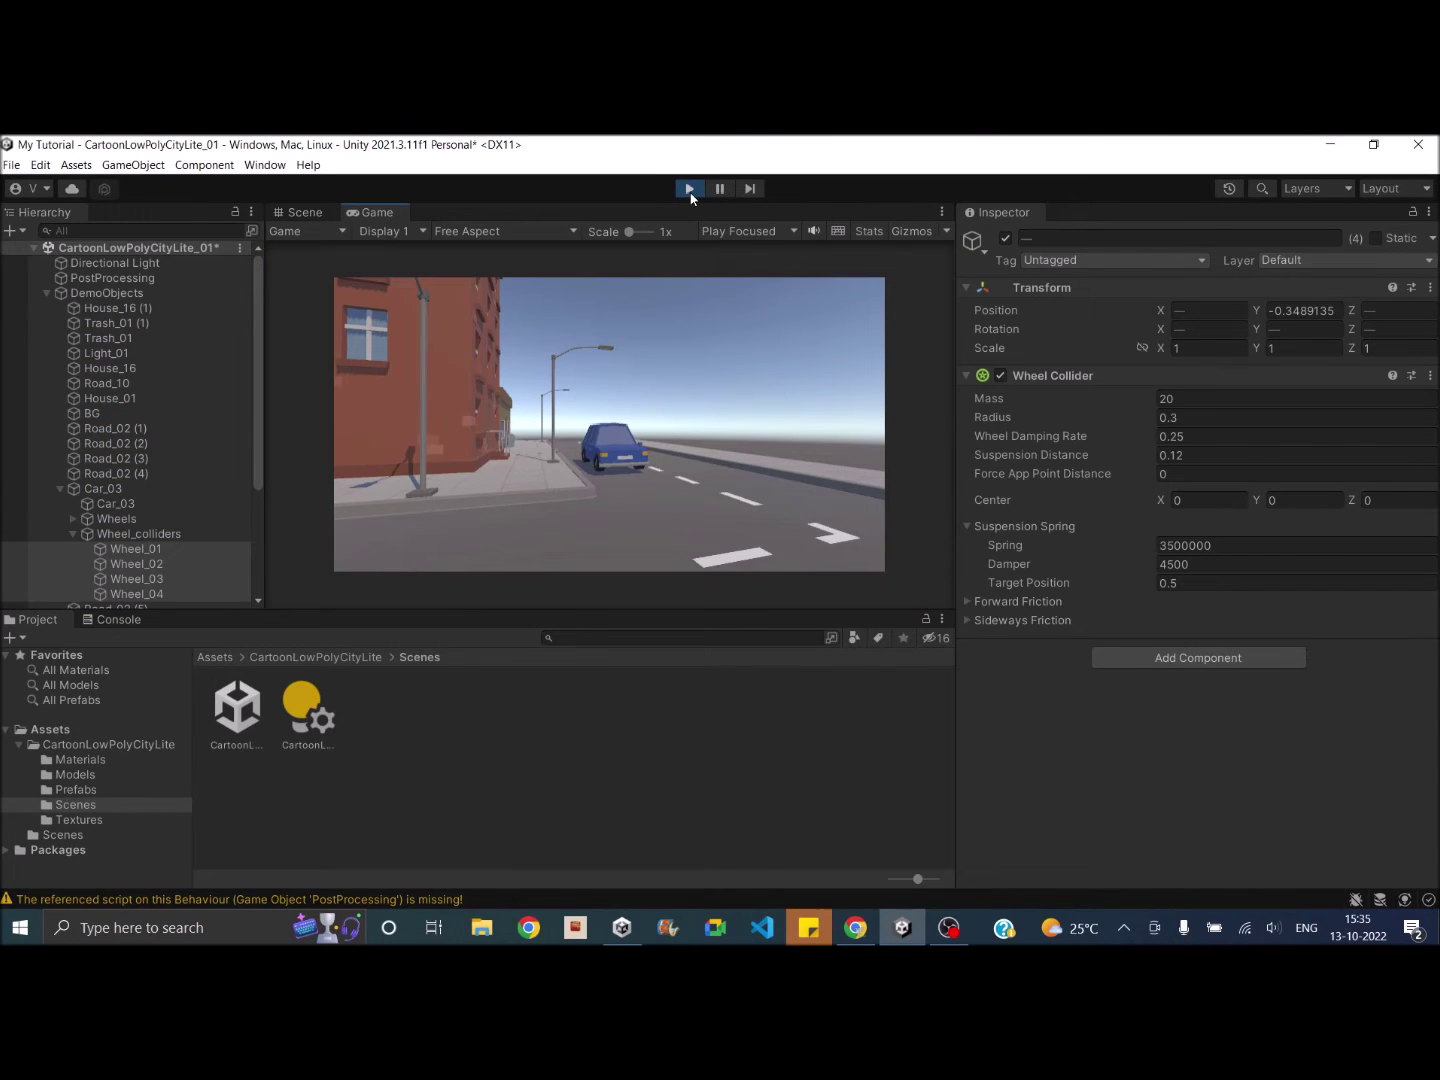
Step: Stop the test, raise the wheel spring to 350000000, and play-test the car again
{"action": "left_click", "coordinate": [1211, 546]}
{"action": "type", "text": "0"}
{"action": "key", "text": "ctrl+p"}
{"action": "type", "text": "00"}
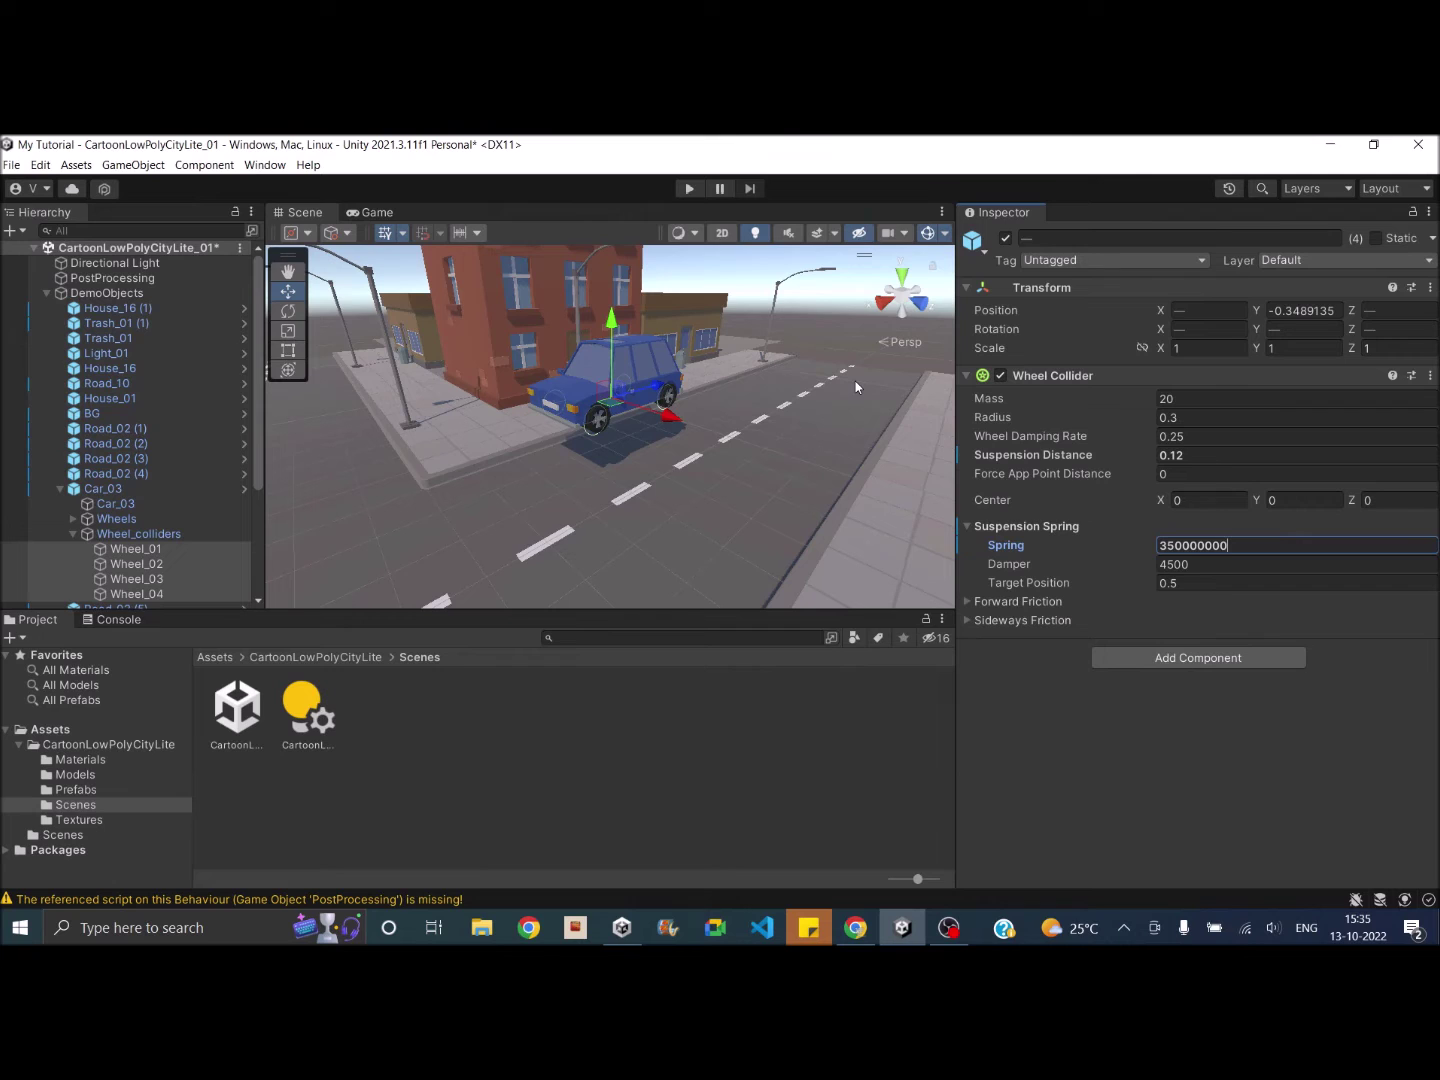
{"action": "left_click", "coordinate": [698, 188]}
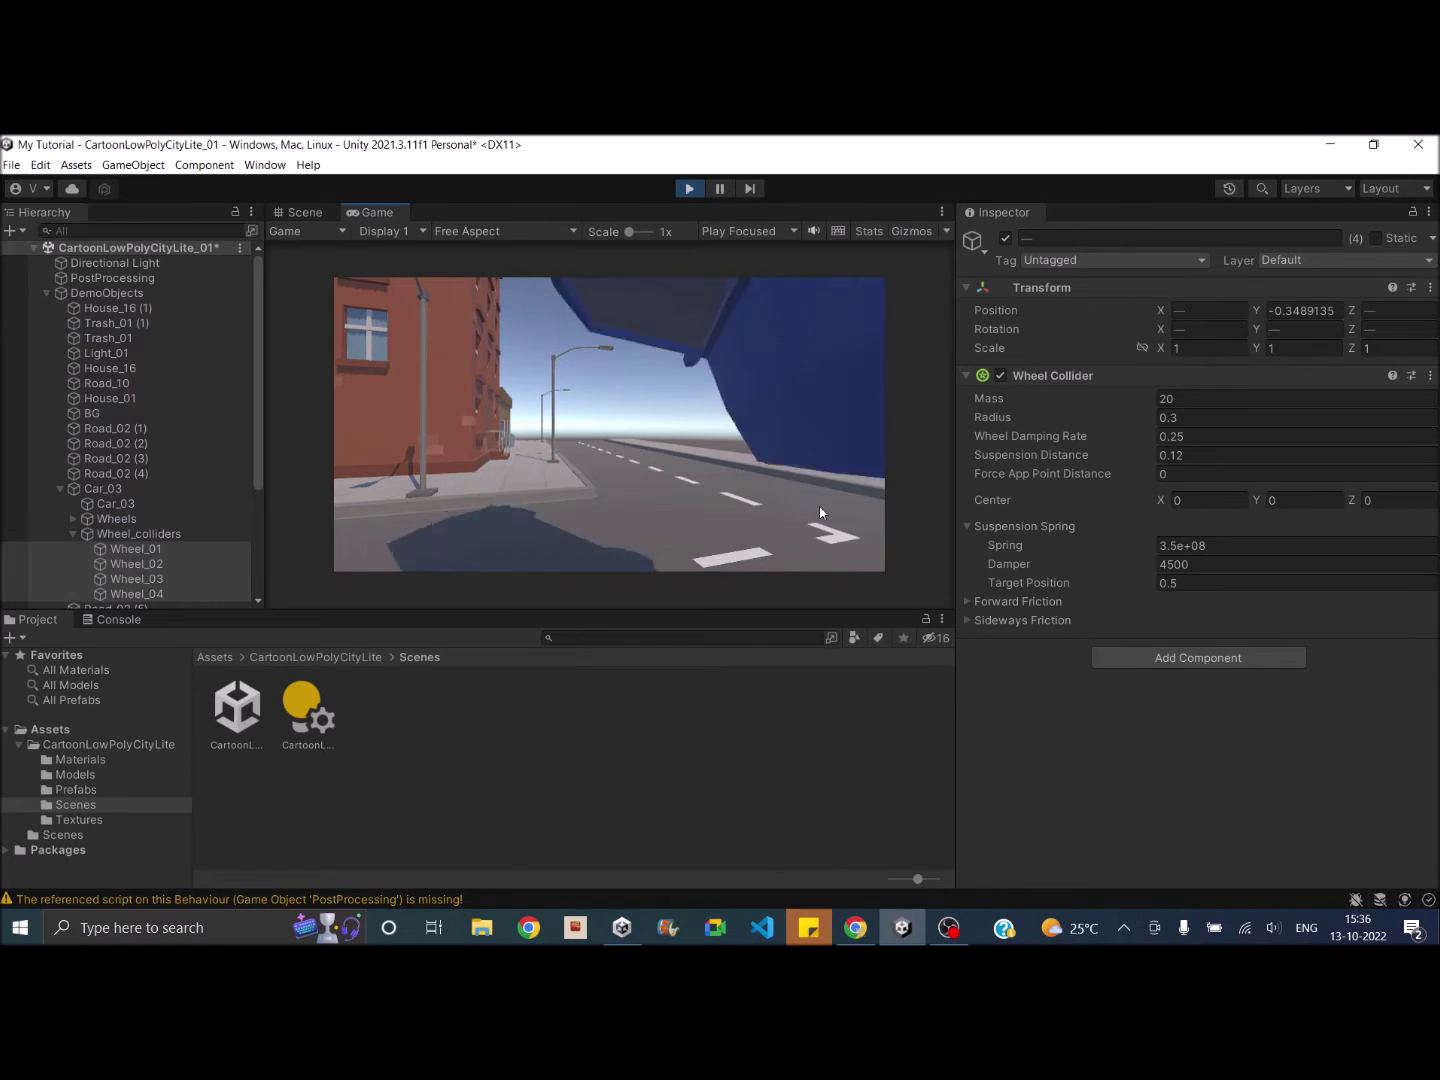
{"action": "left_click", "coordinate": [689, 189]}
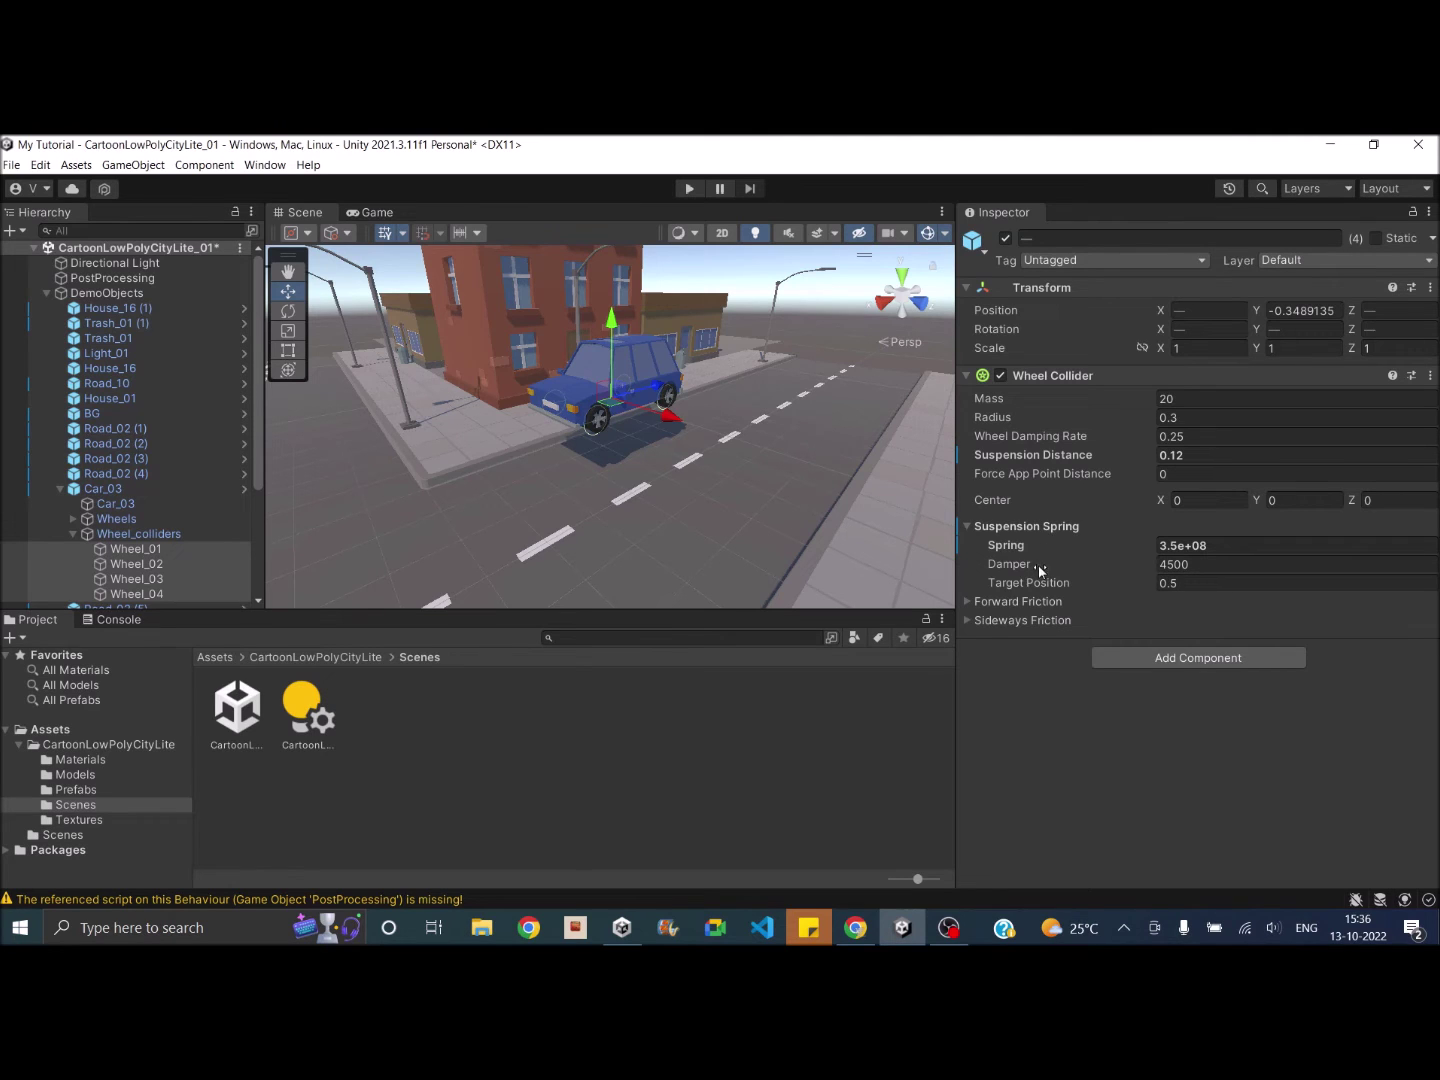
{"action": "left_click", "coordinate": [1217, 456]}
Step: Set the wheel colliders back to suspension distance 0.08 and spring 35000
{"action": "type", "text": ".08"}
{"action": "key", "text": "Return"}
{"action": "left_click", "coordinate": [1222, 544]}
{"action": "key", "text": "ctrl+a"}
{"action": "type", "text": "35000"}
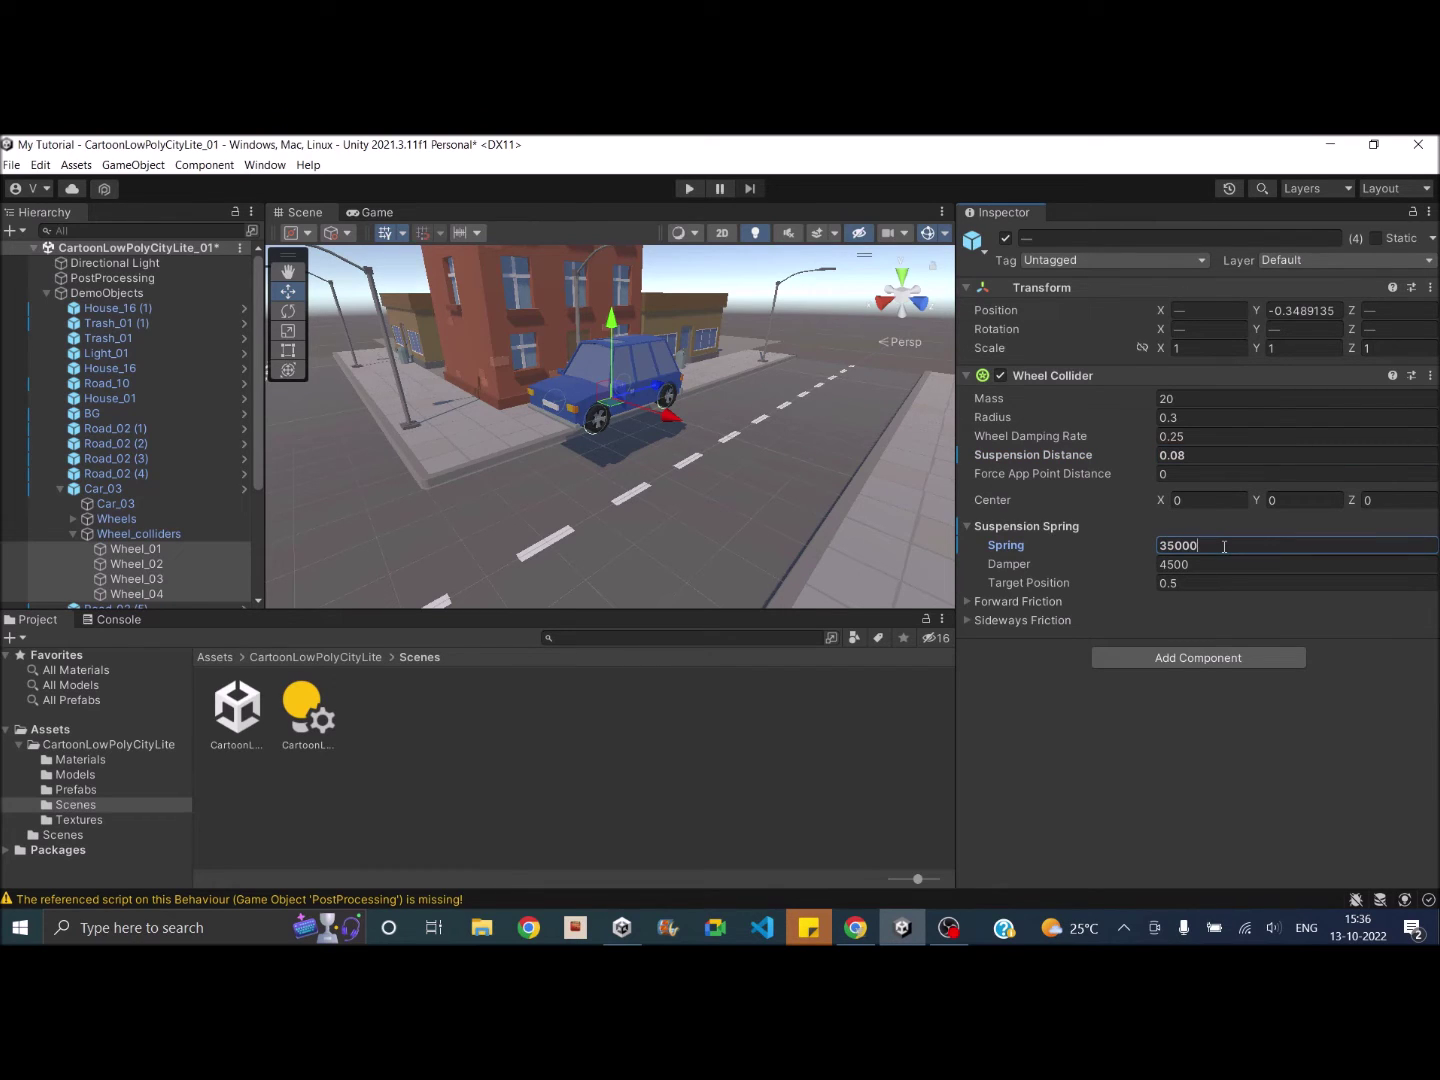
Step: Run a short play test, then collapse Car_03 and DemoObjects in the Hierarchy
{"action": "left_click", "coordinate": [689, 189]}
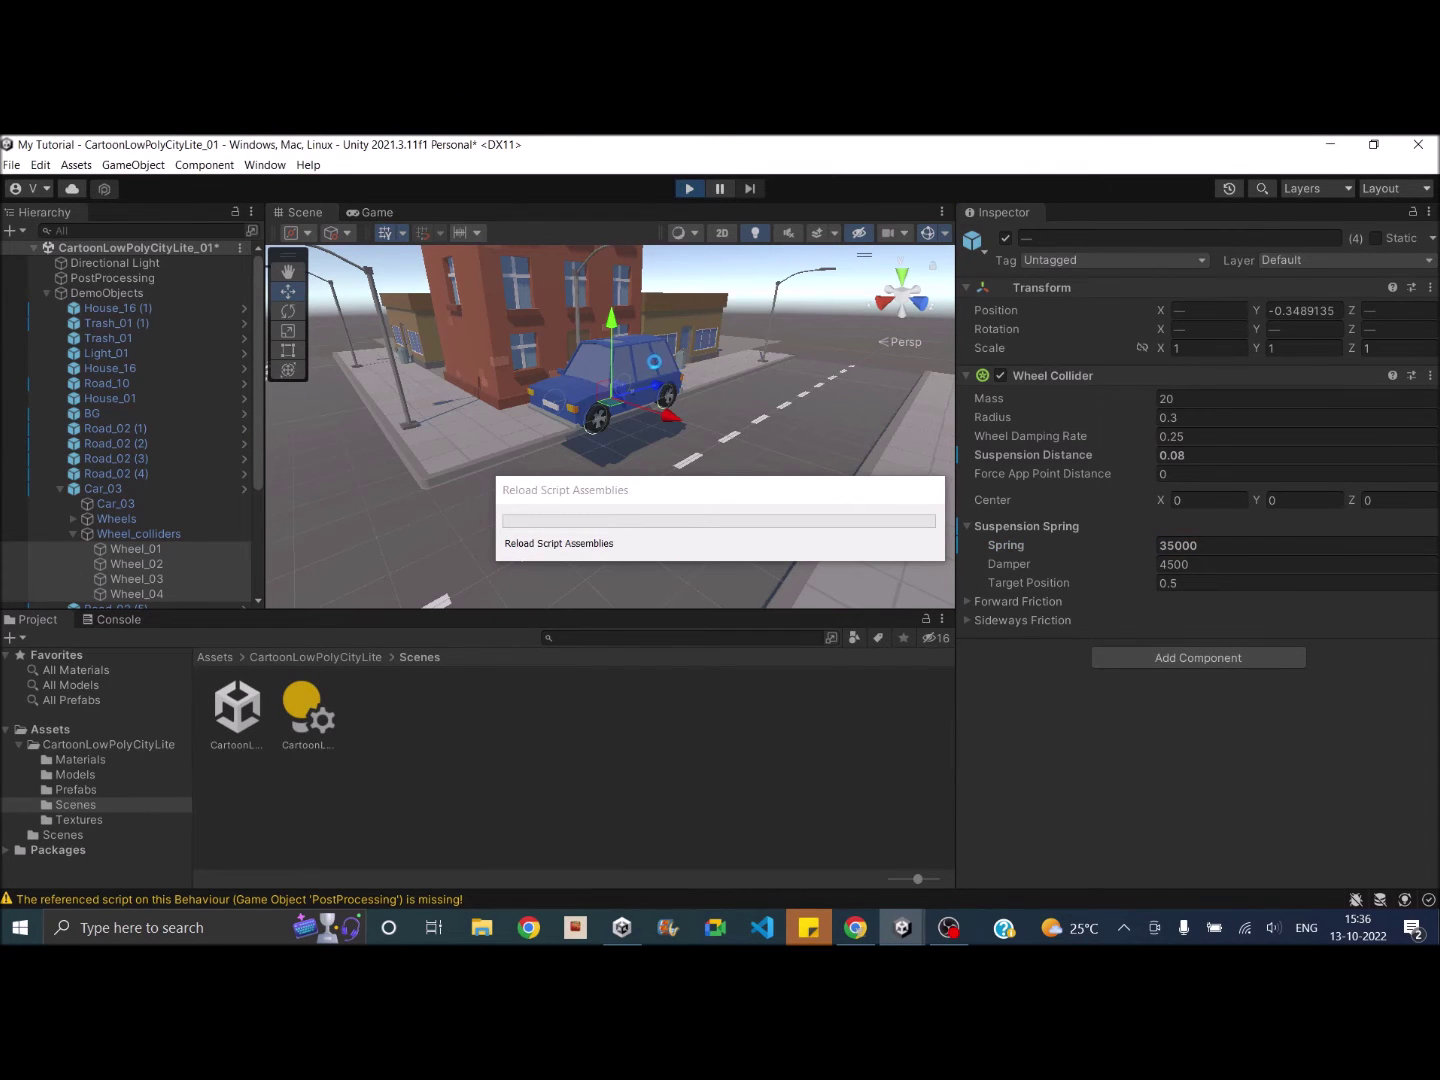
{"action": "left_click", "coordinate": [688, 190]}
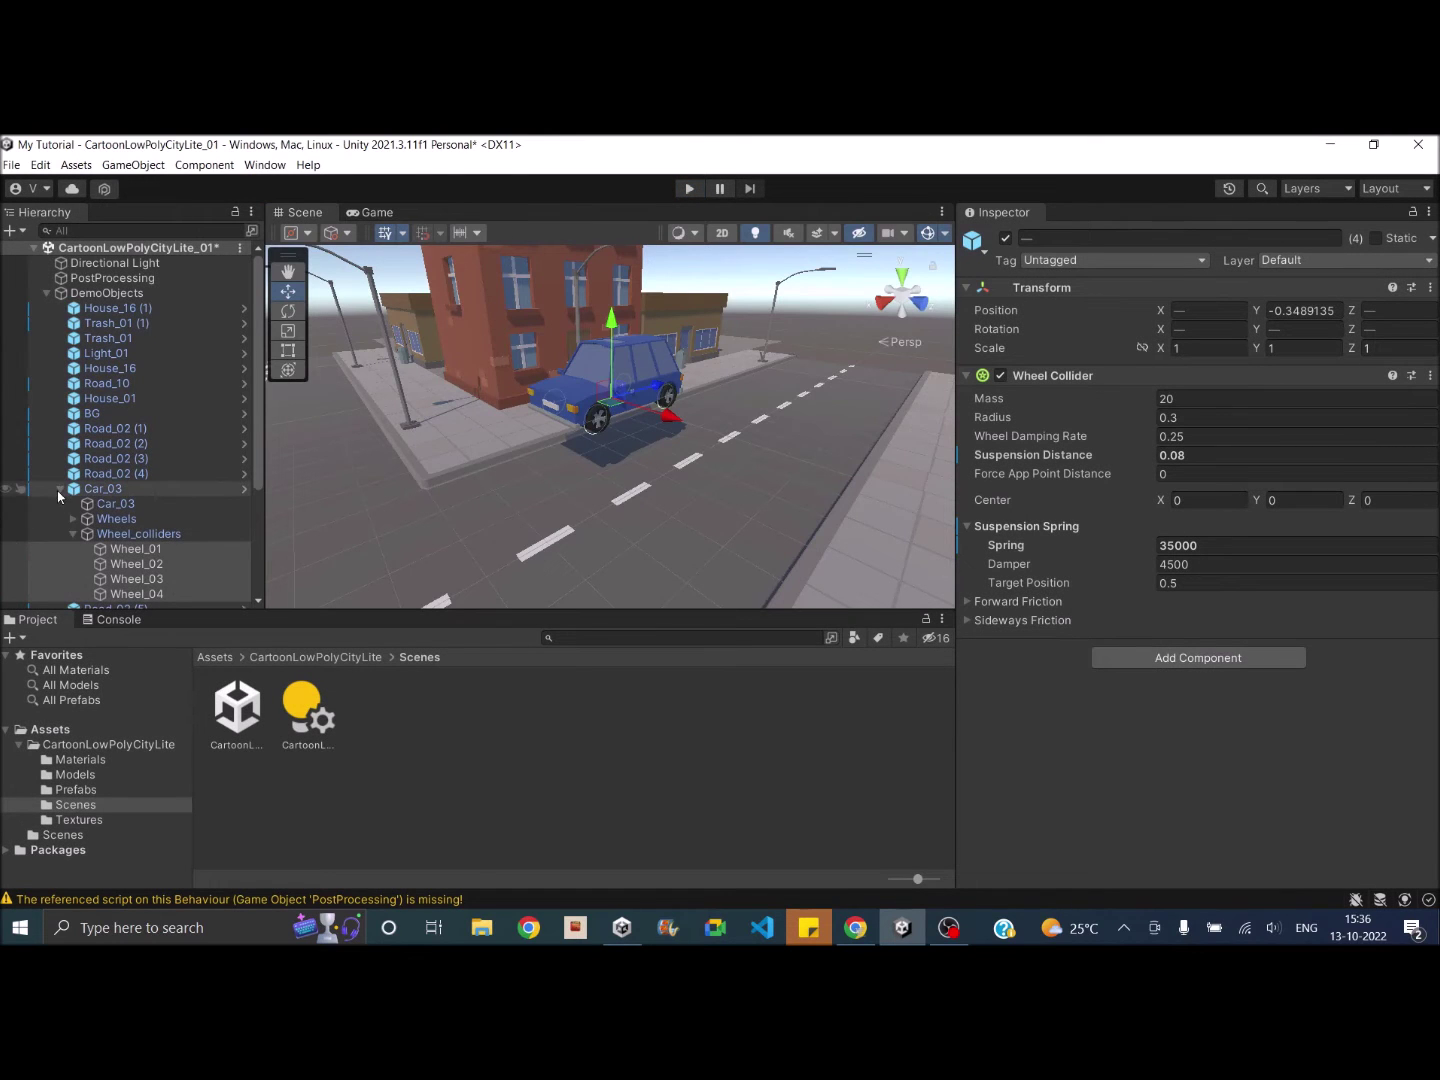
{"action": "left_click", "coordinate": [59, 490]}
{"action": "left_click", "coordinate": [45, 293]}
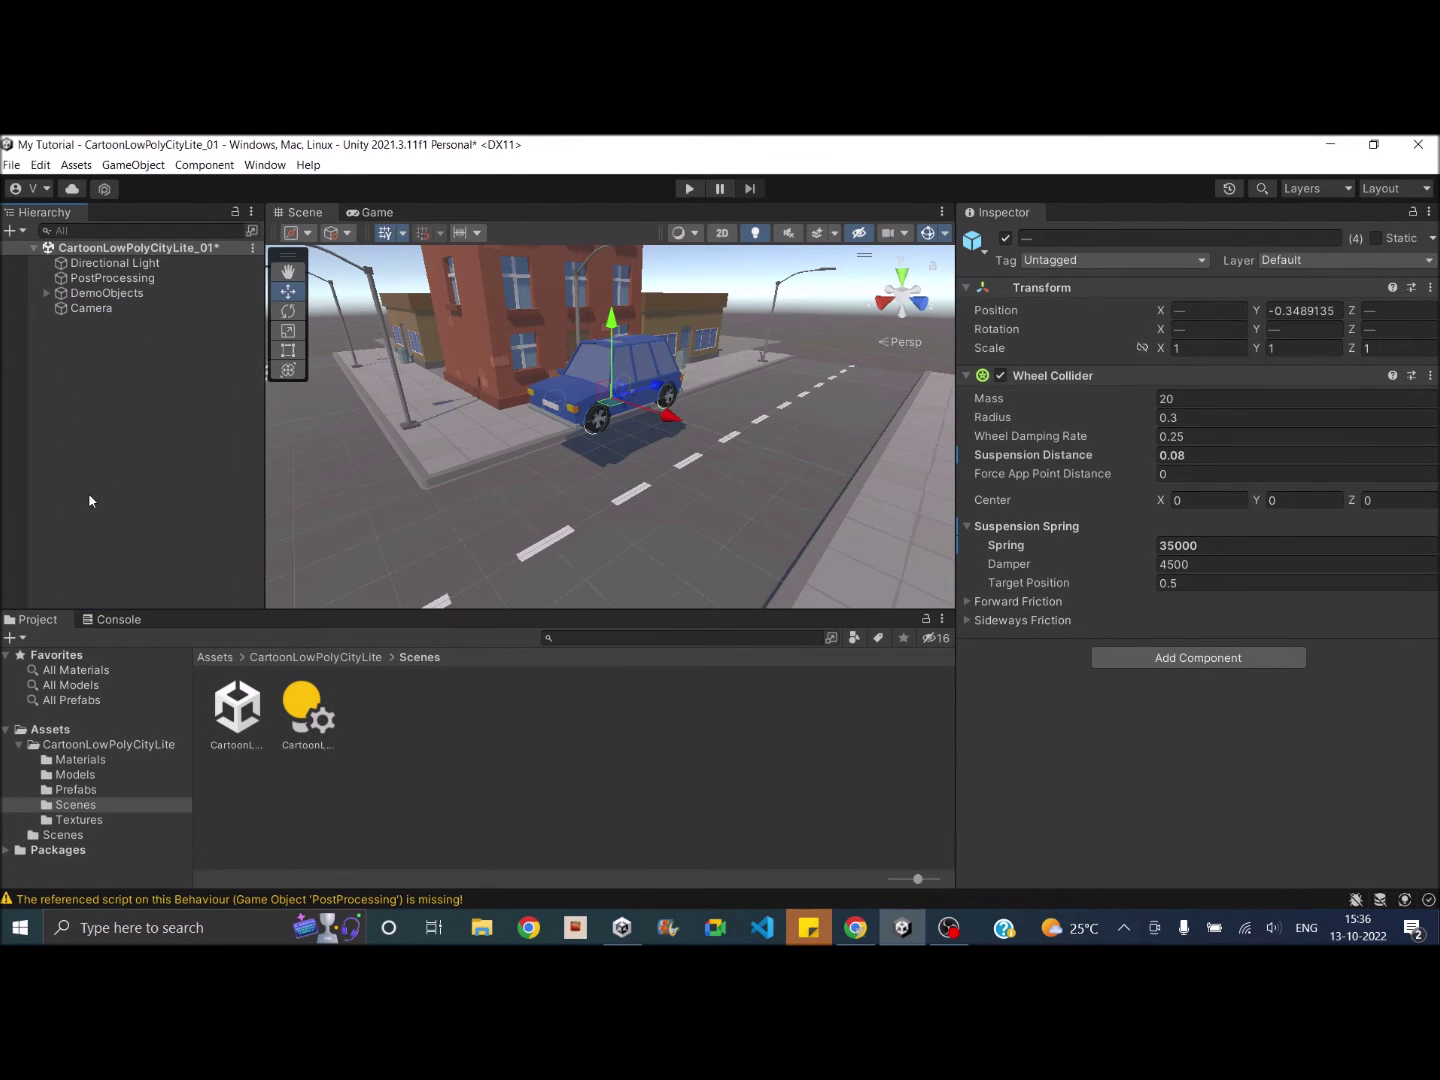
Step: Add a new script named car_controller to the Car_03 prefab in the Prefabs folder
{"action": "left_click", "coordinate": [121, 791]}
{"action": "left_click", "coordinate": [318, 720]}
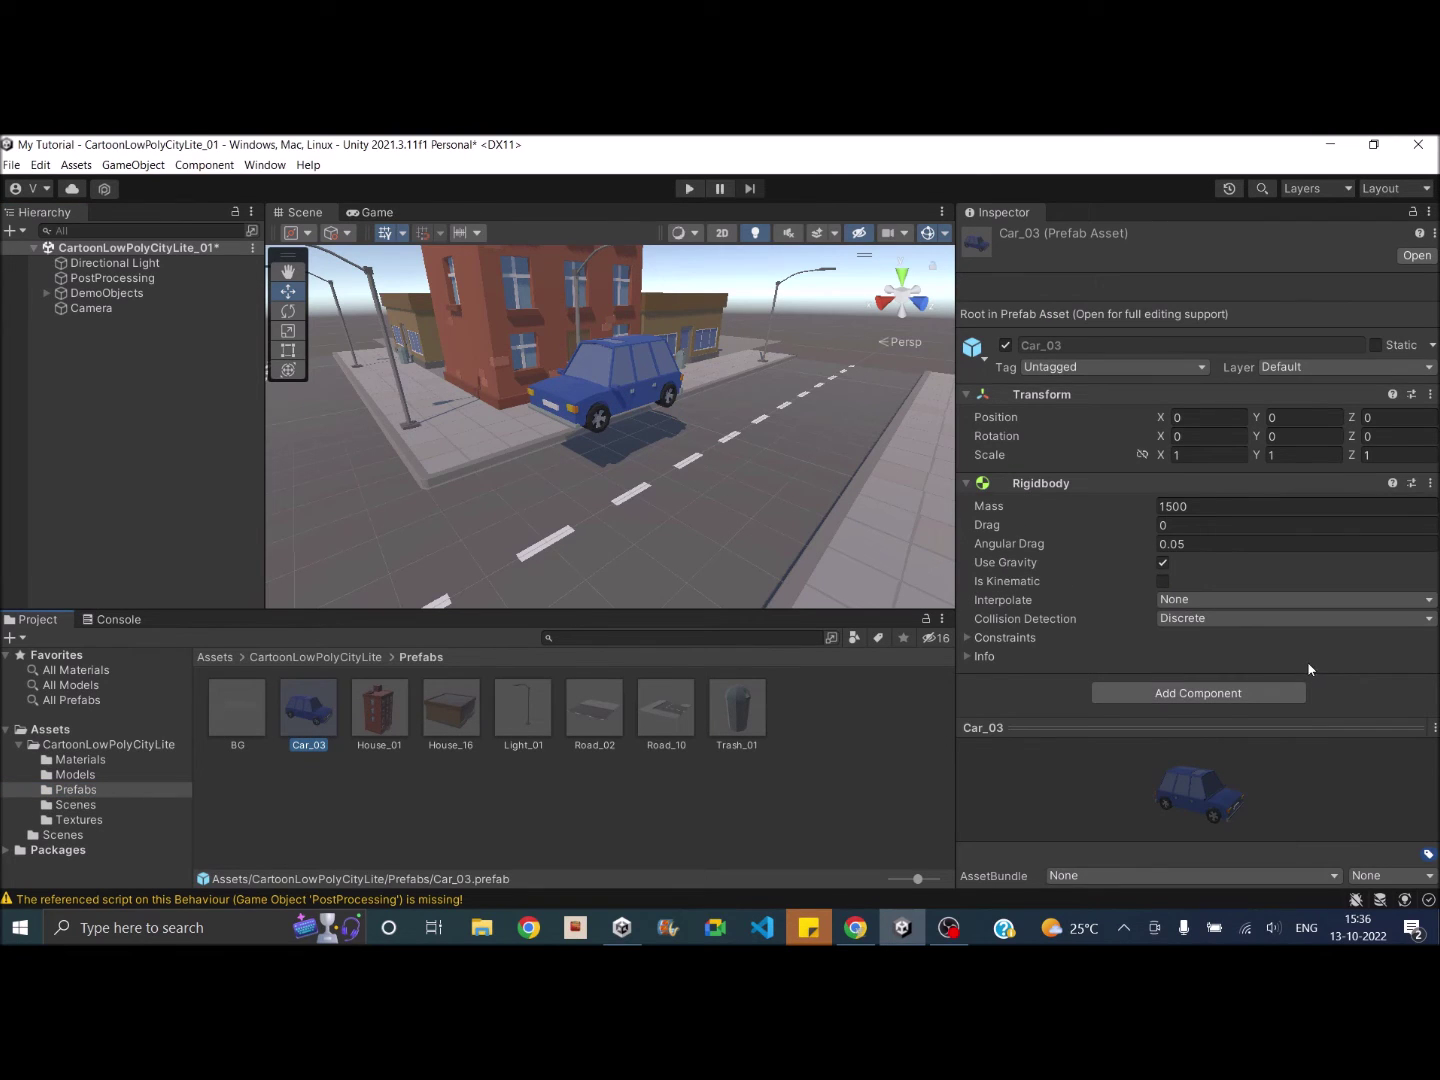
{"action": "left_click", "coordinate": [1237, 689]}
{"action": "type", "text": "car_controller"}
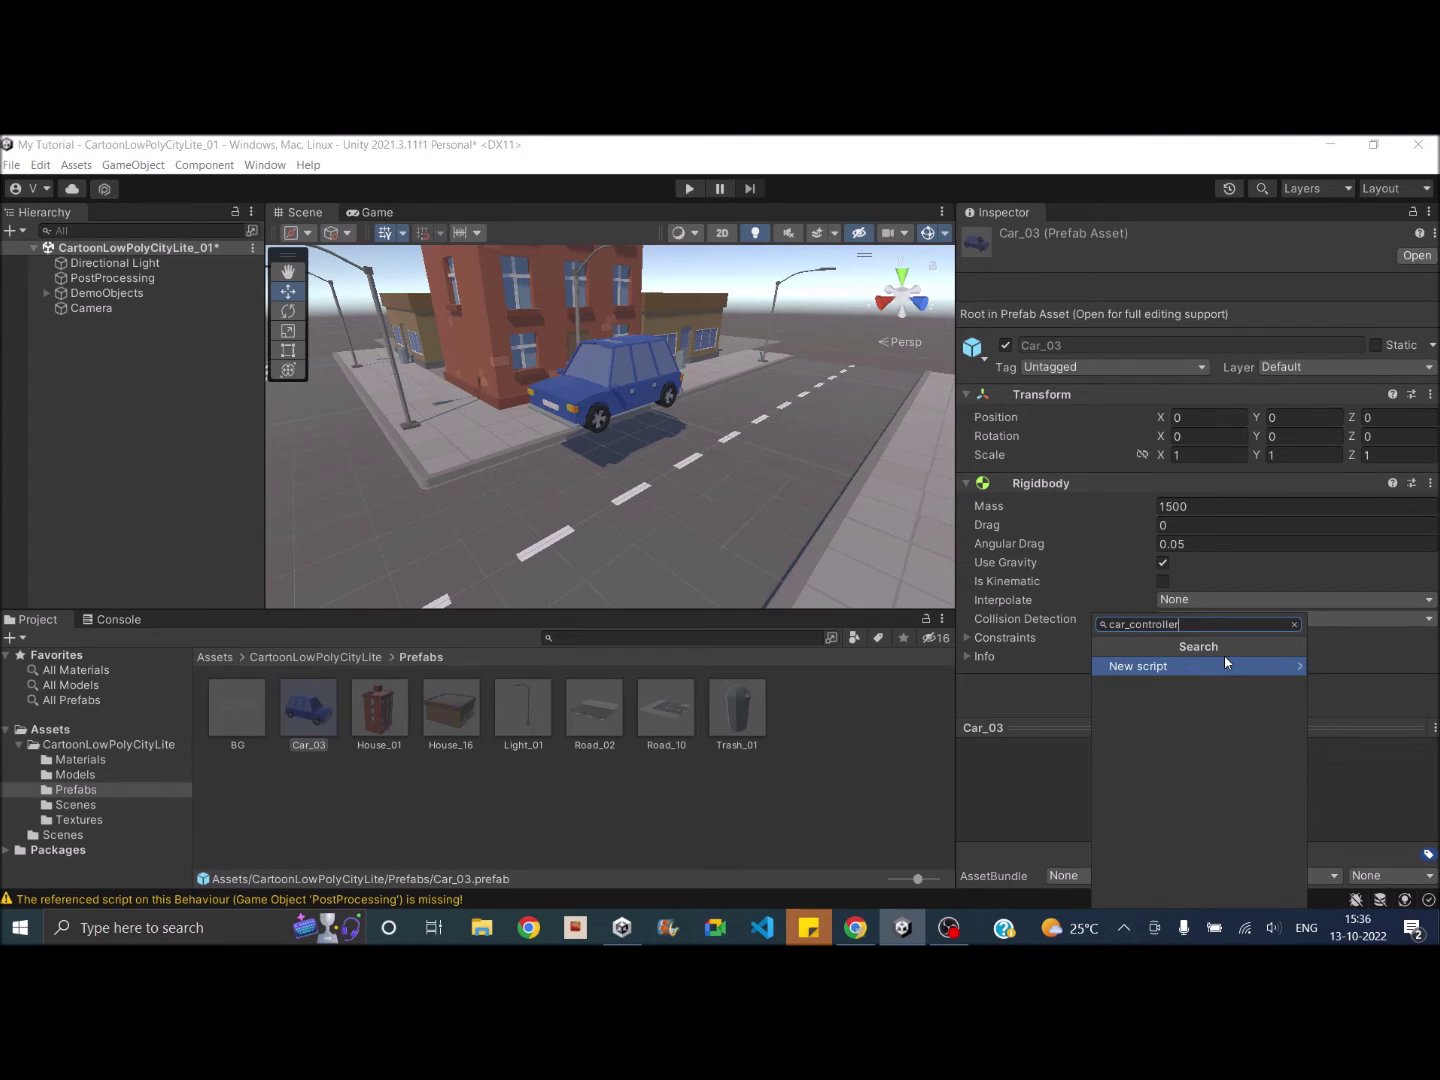
{"action": "left_click", "coordinate": [1224, 664]}
{"action": "left_click", "coordinate": [1209, 893]}
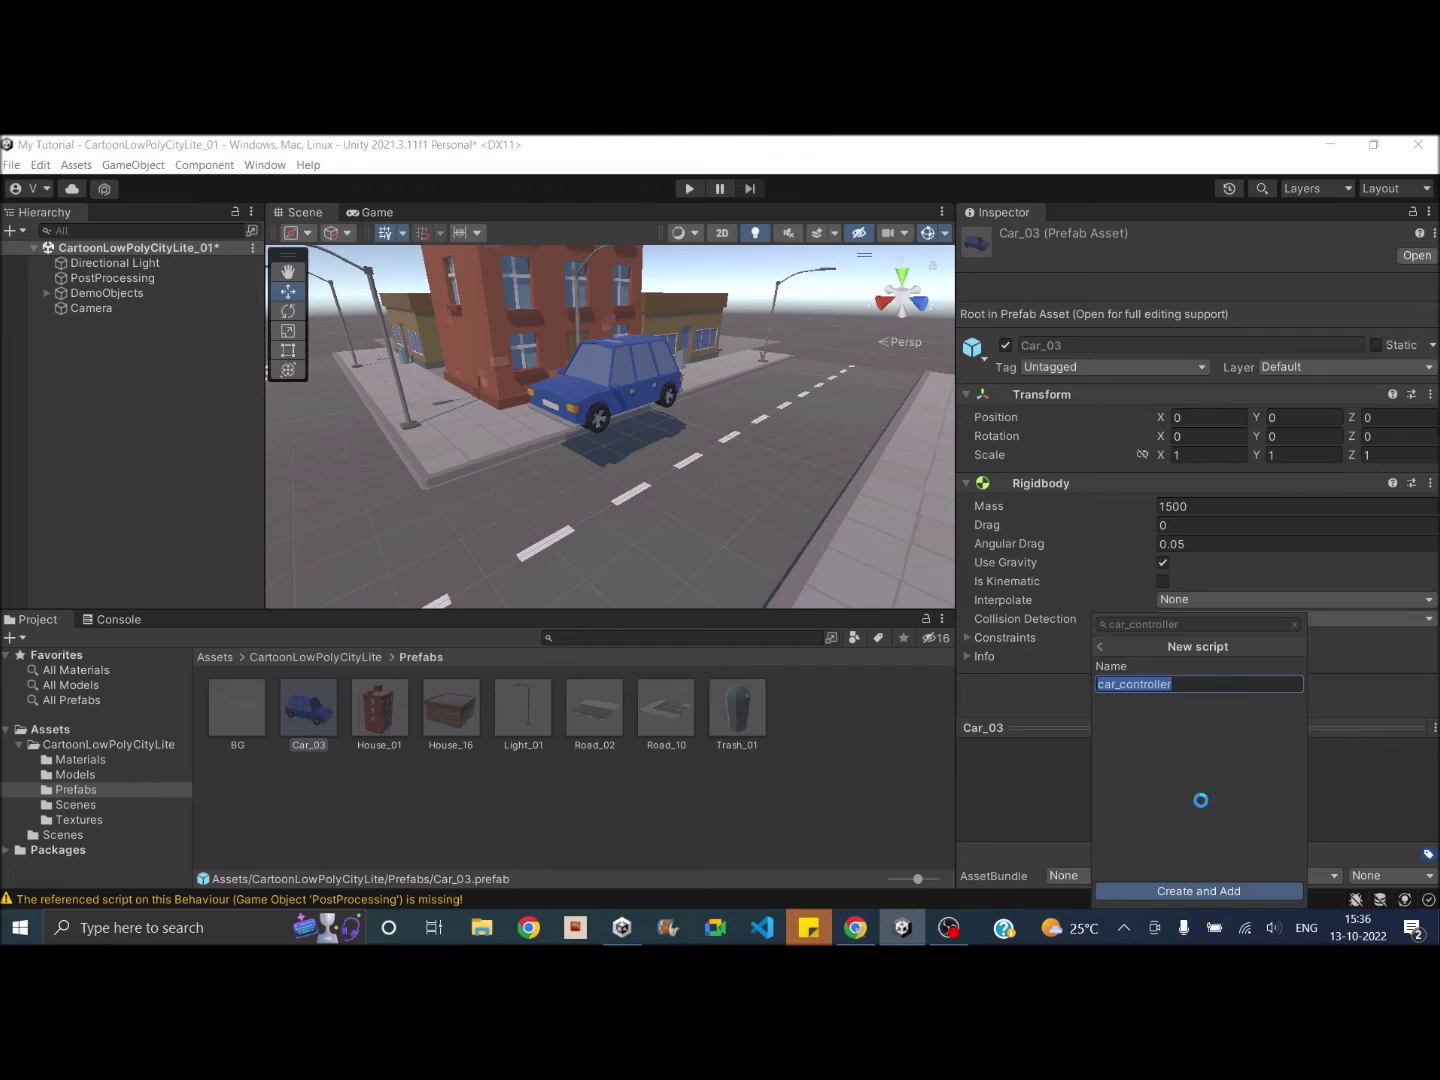